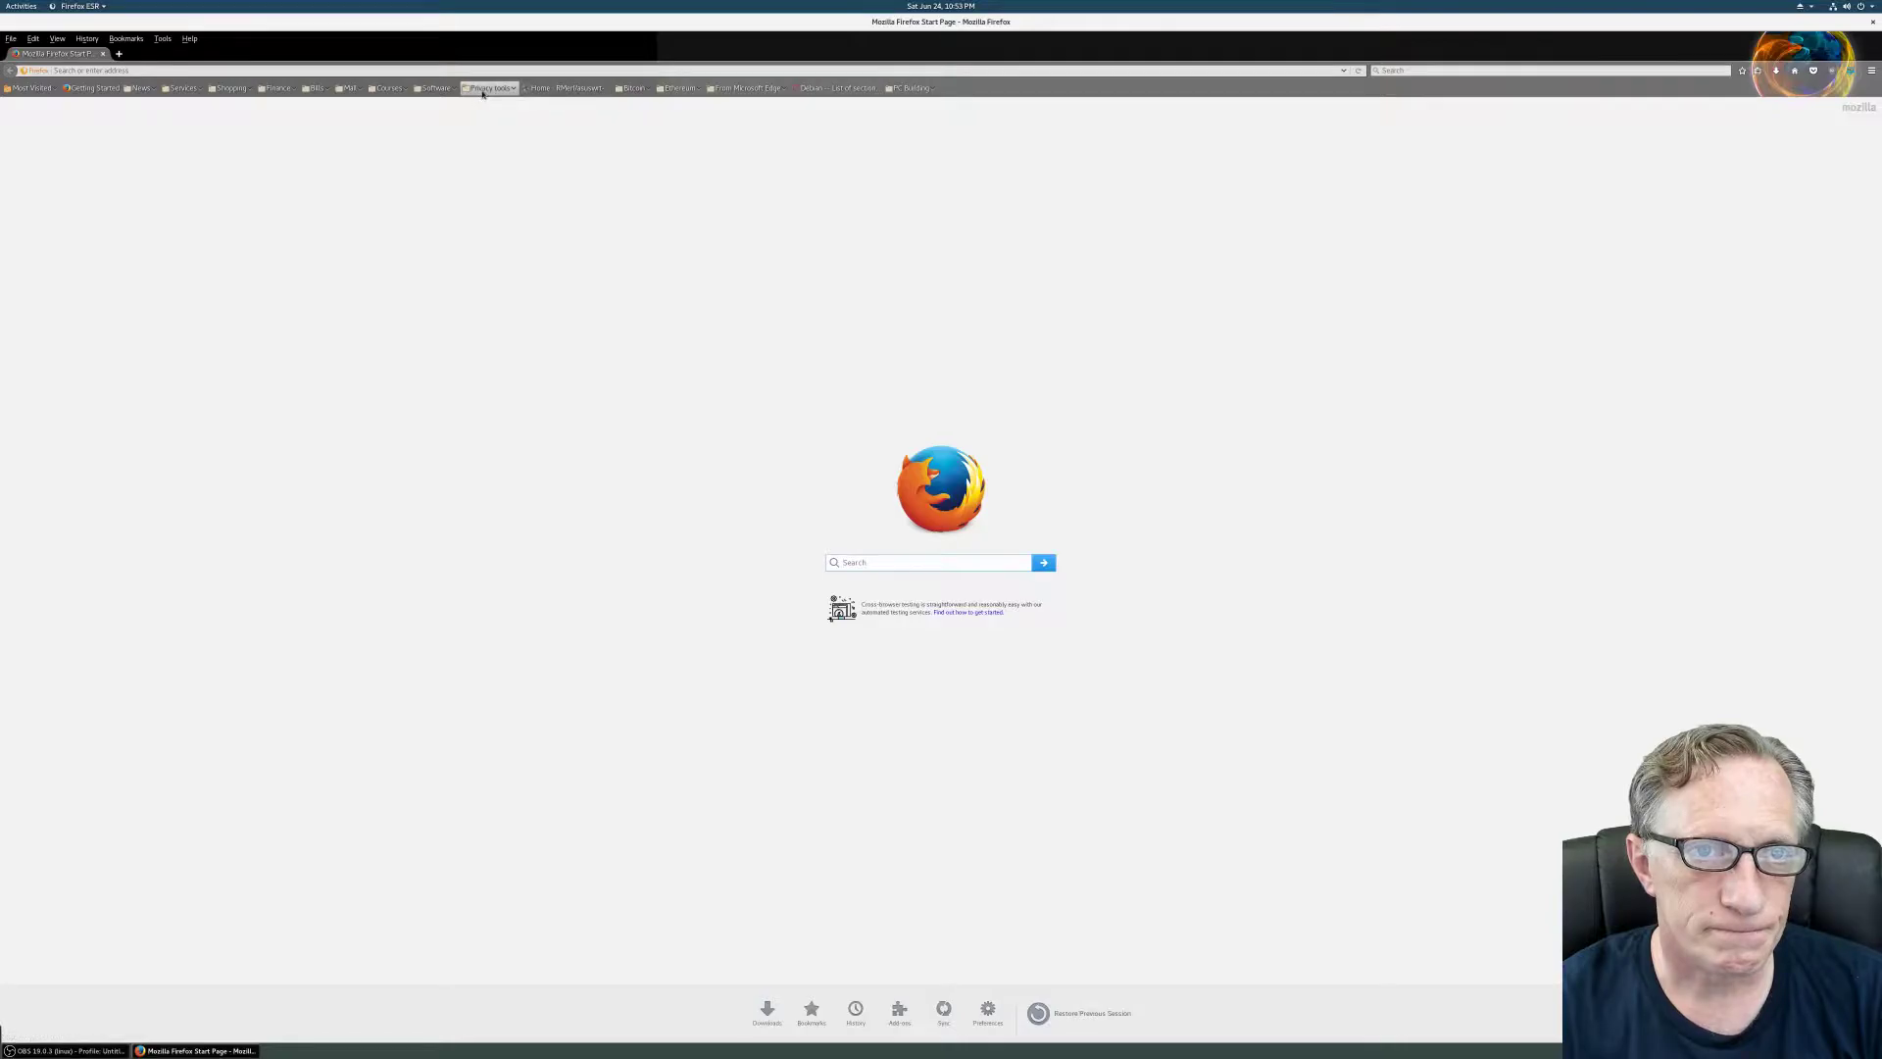
Search PIA's support center for 'debian' and open the 'Installing OpenVPN + PIA on Linux' article
click(505, 134)
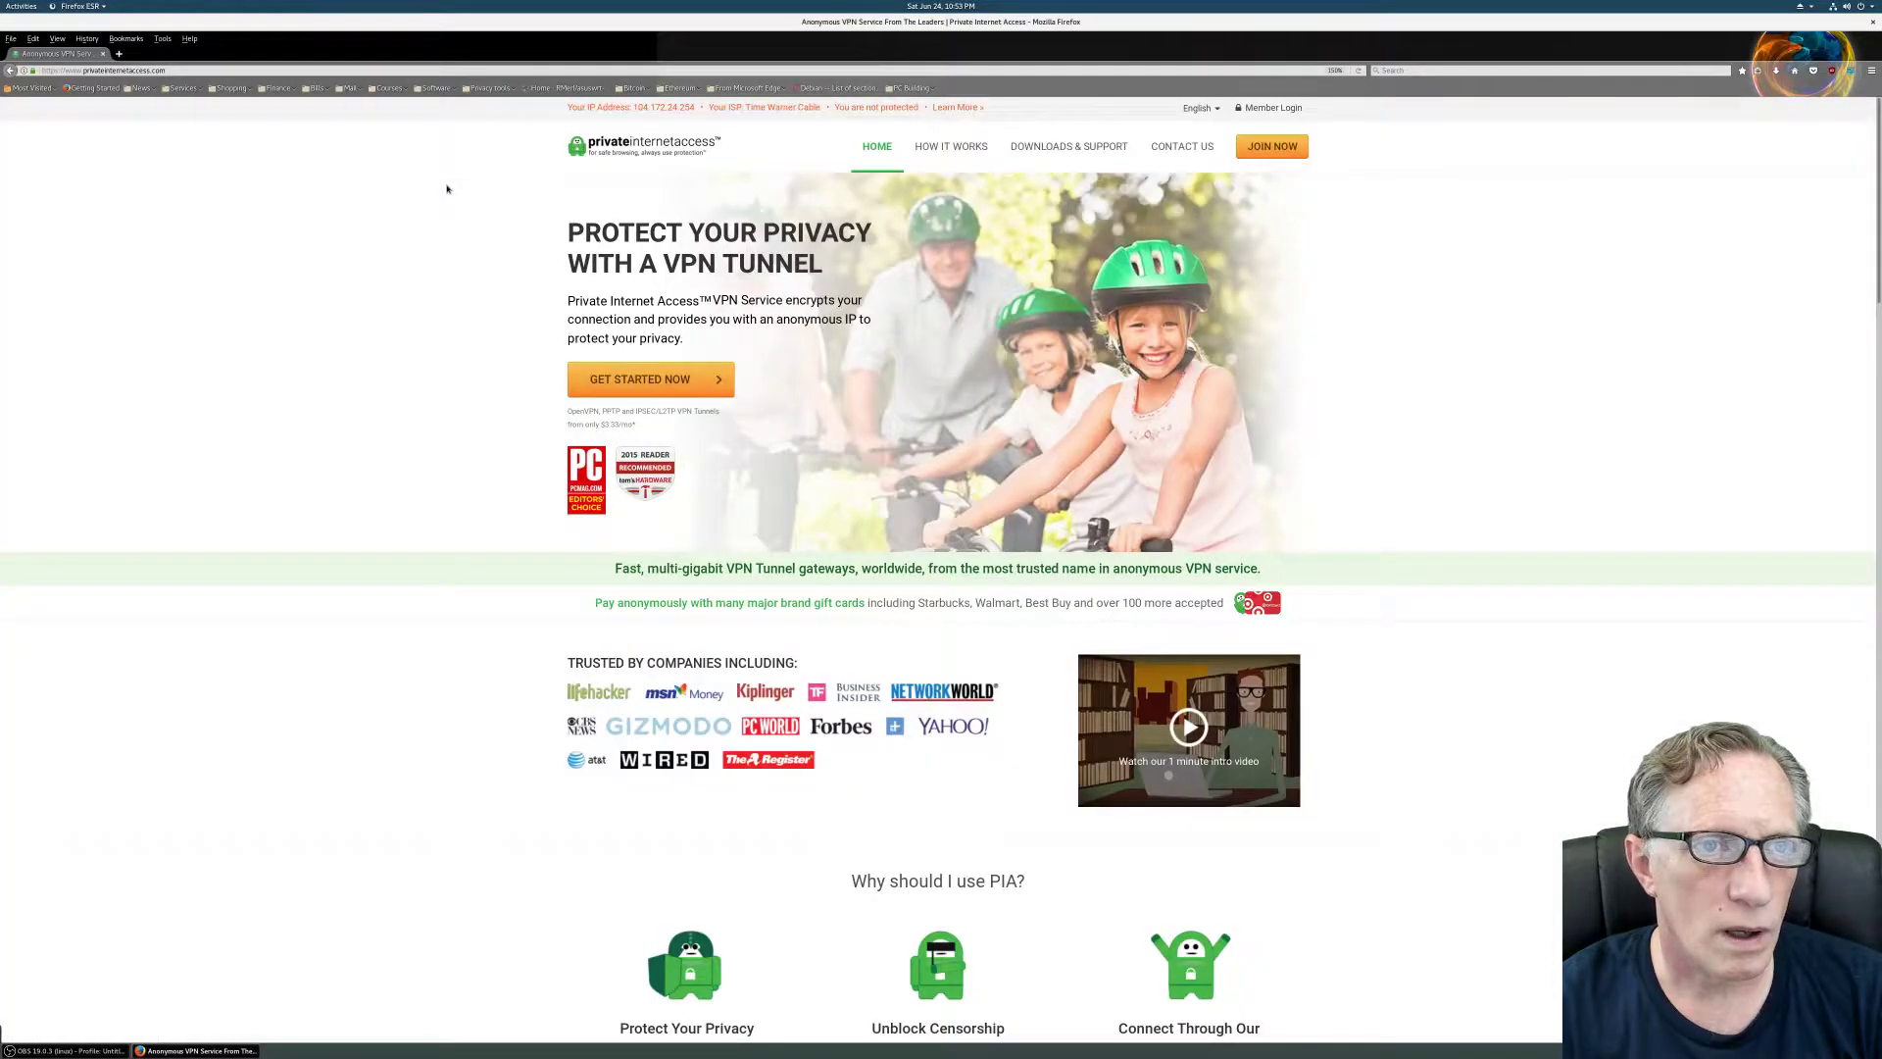
click(1083, 165)
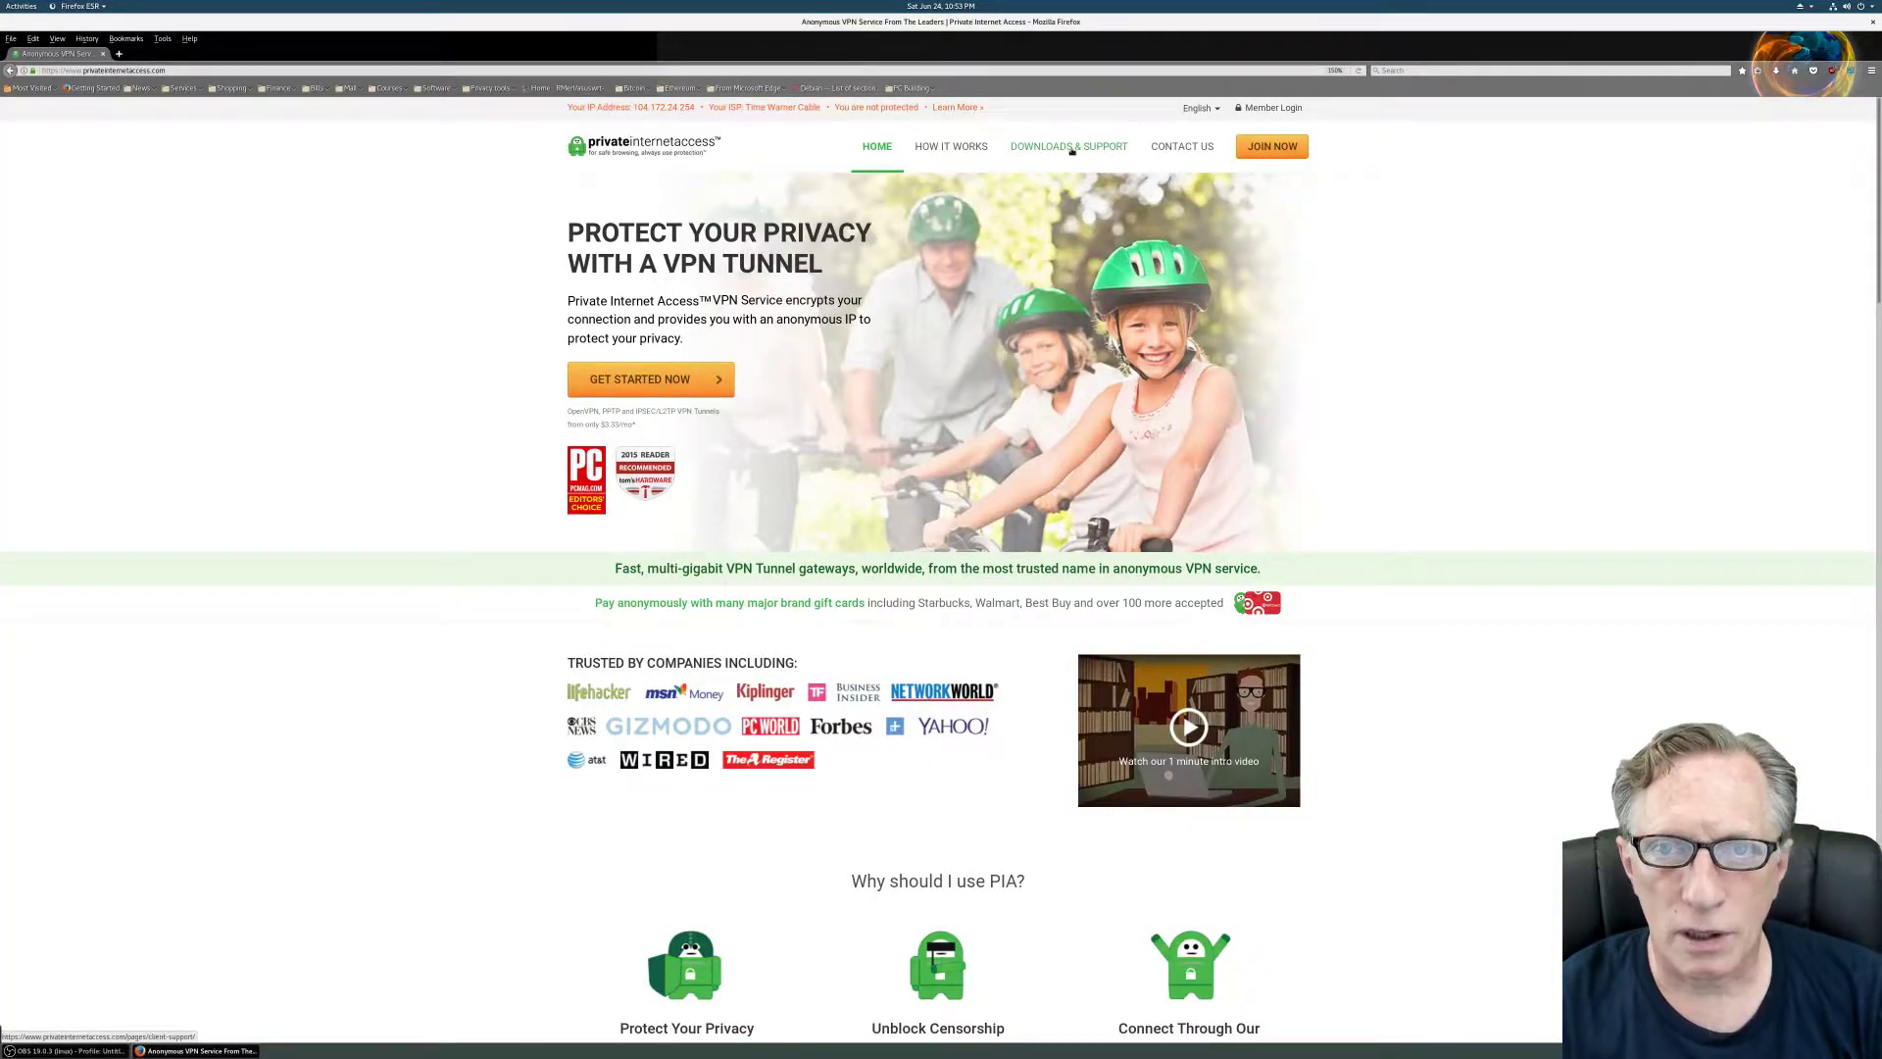
click(717, 308)
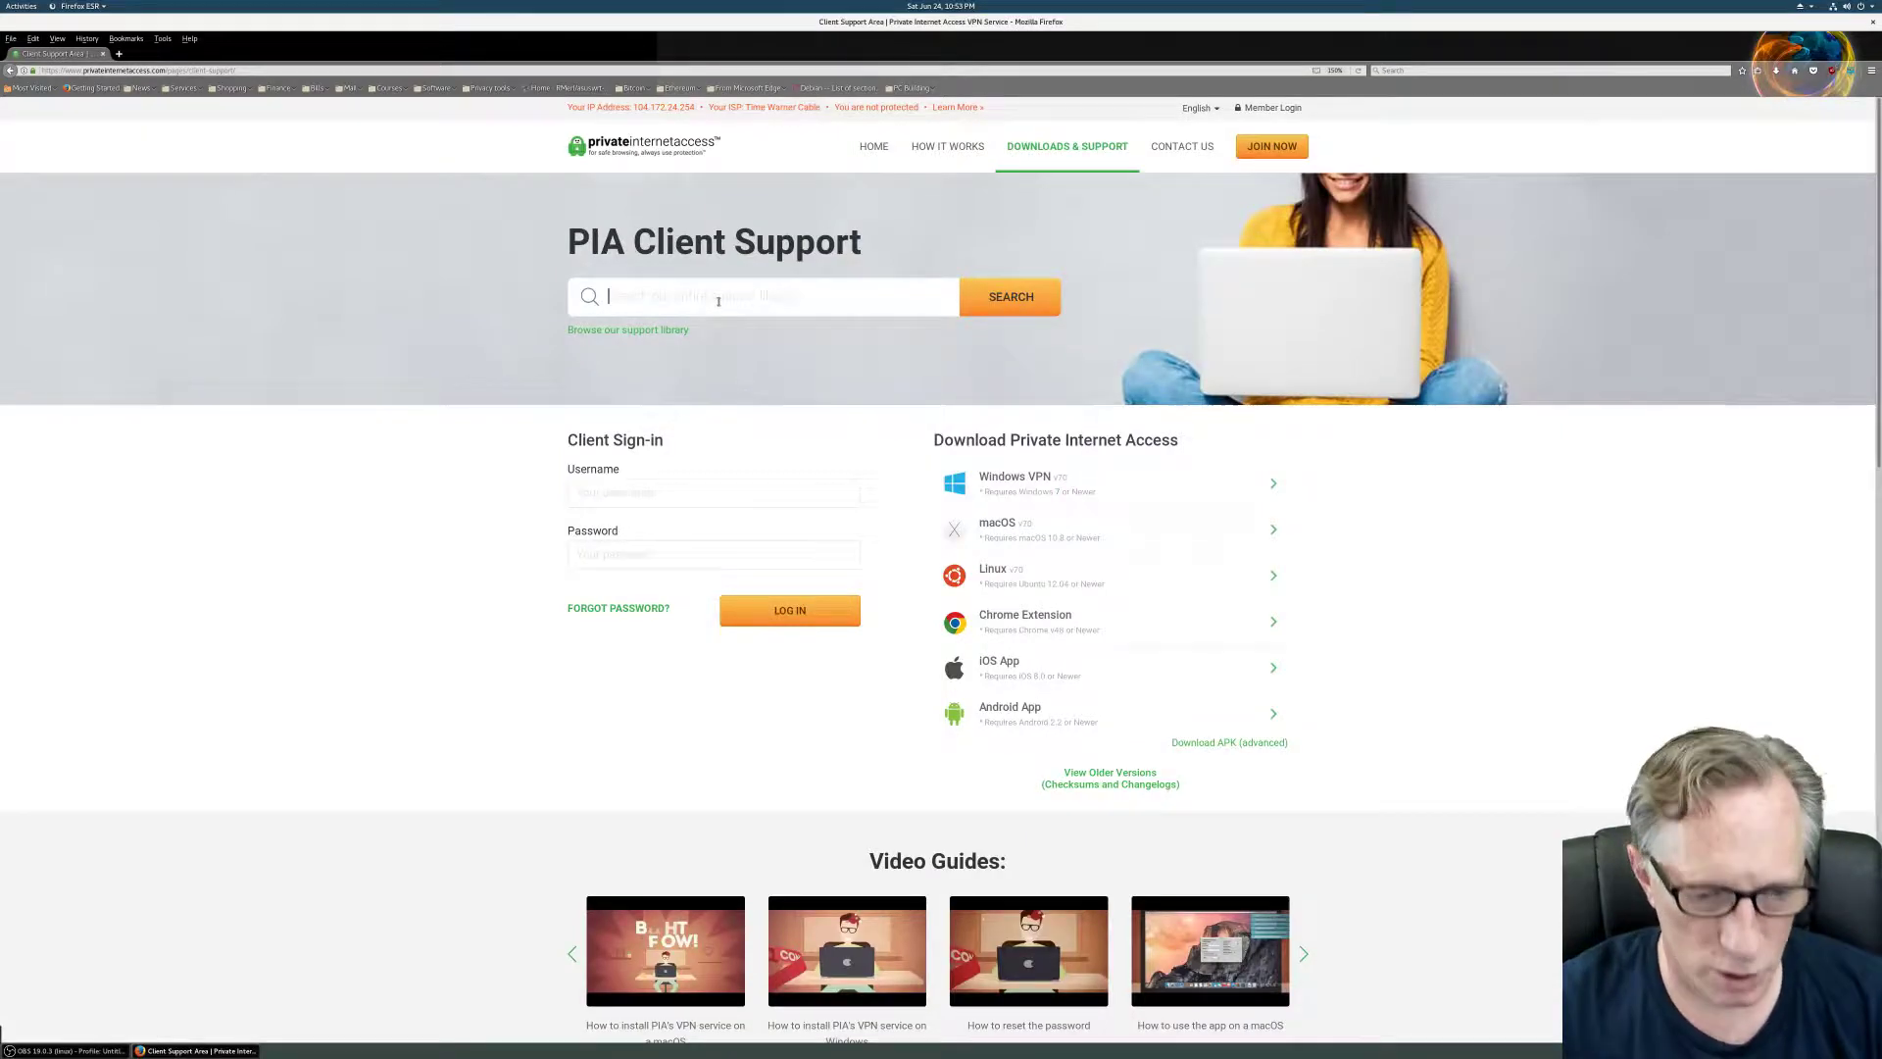
text(debian)
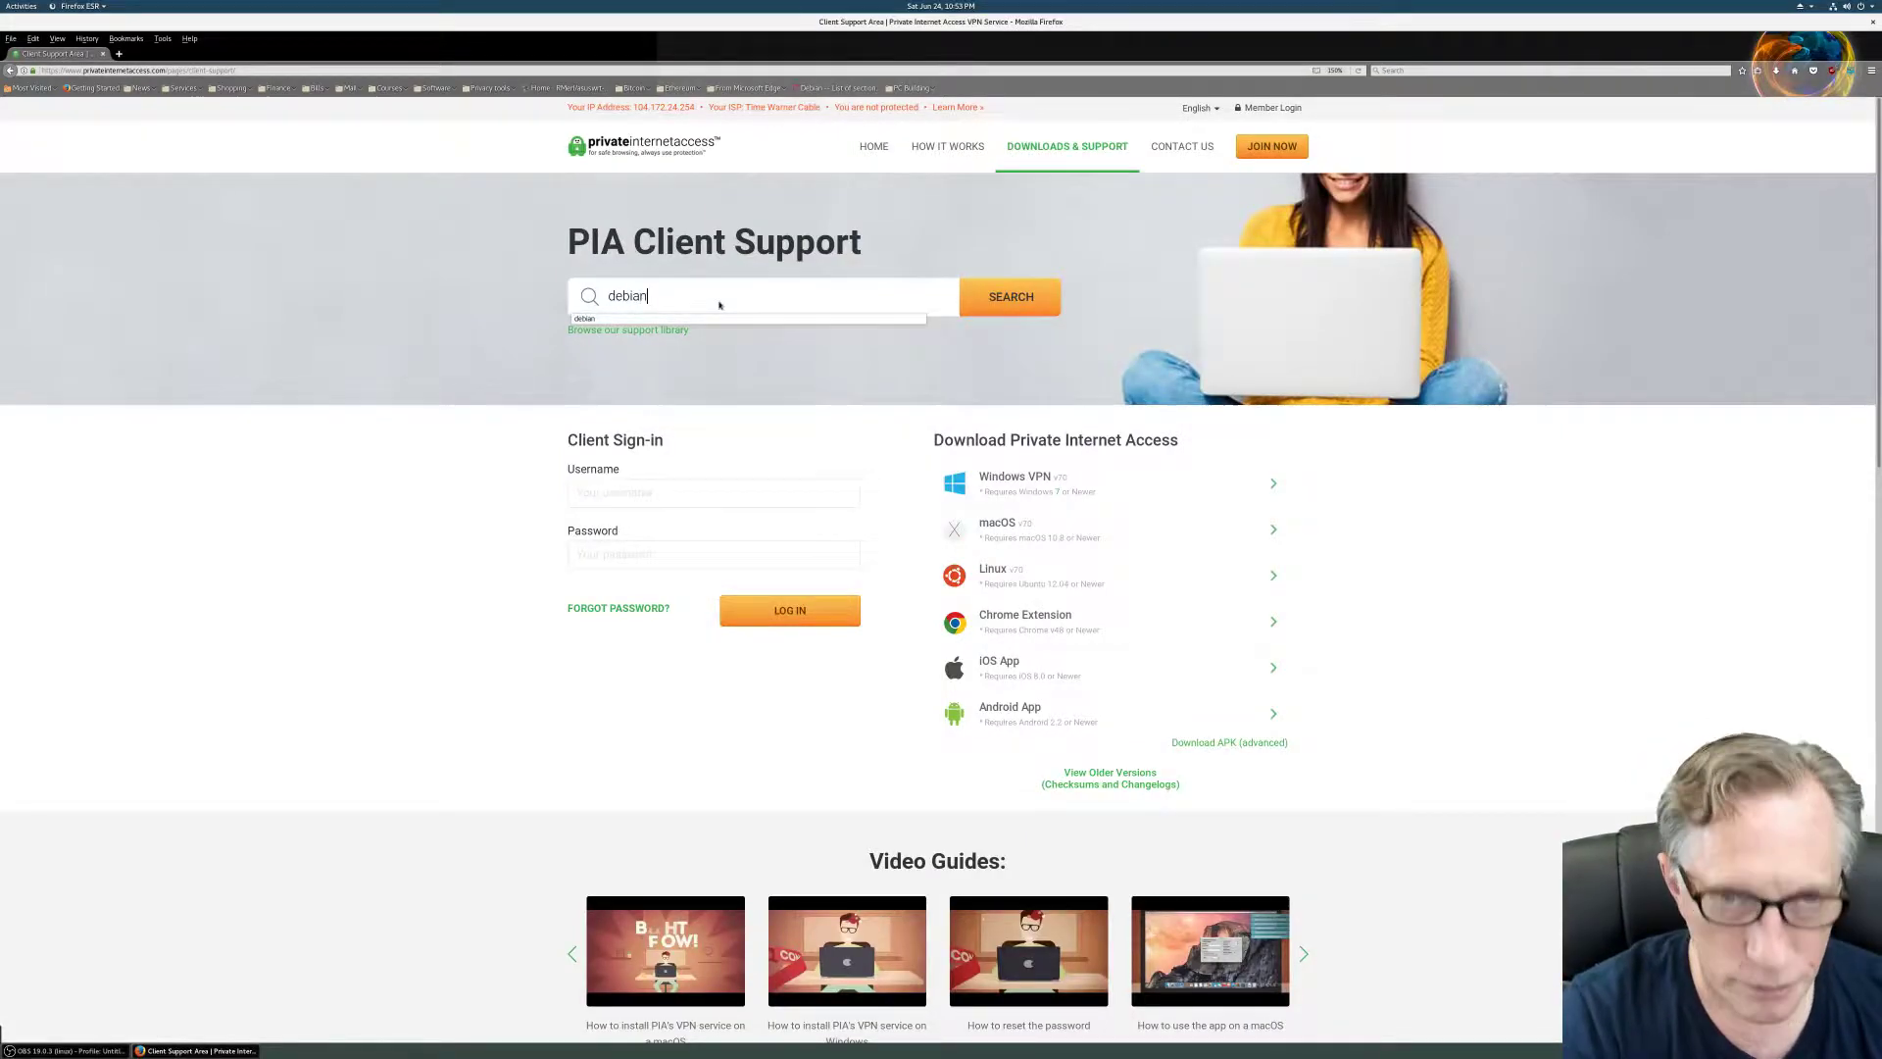
key(Return)
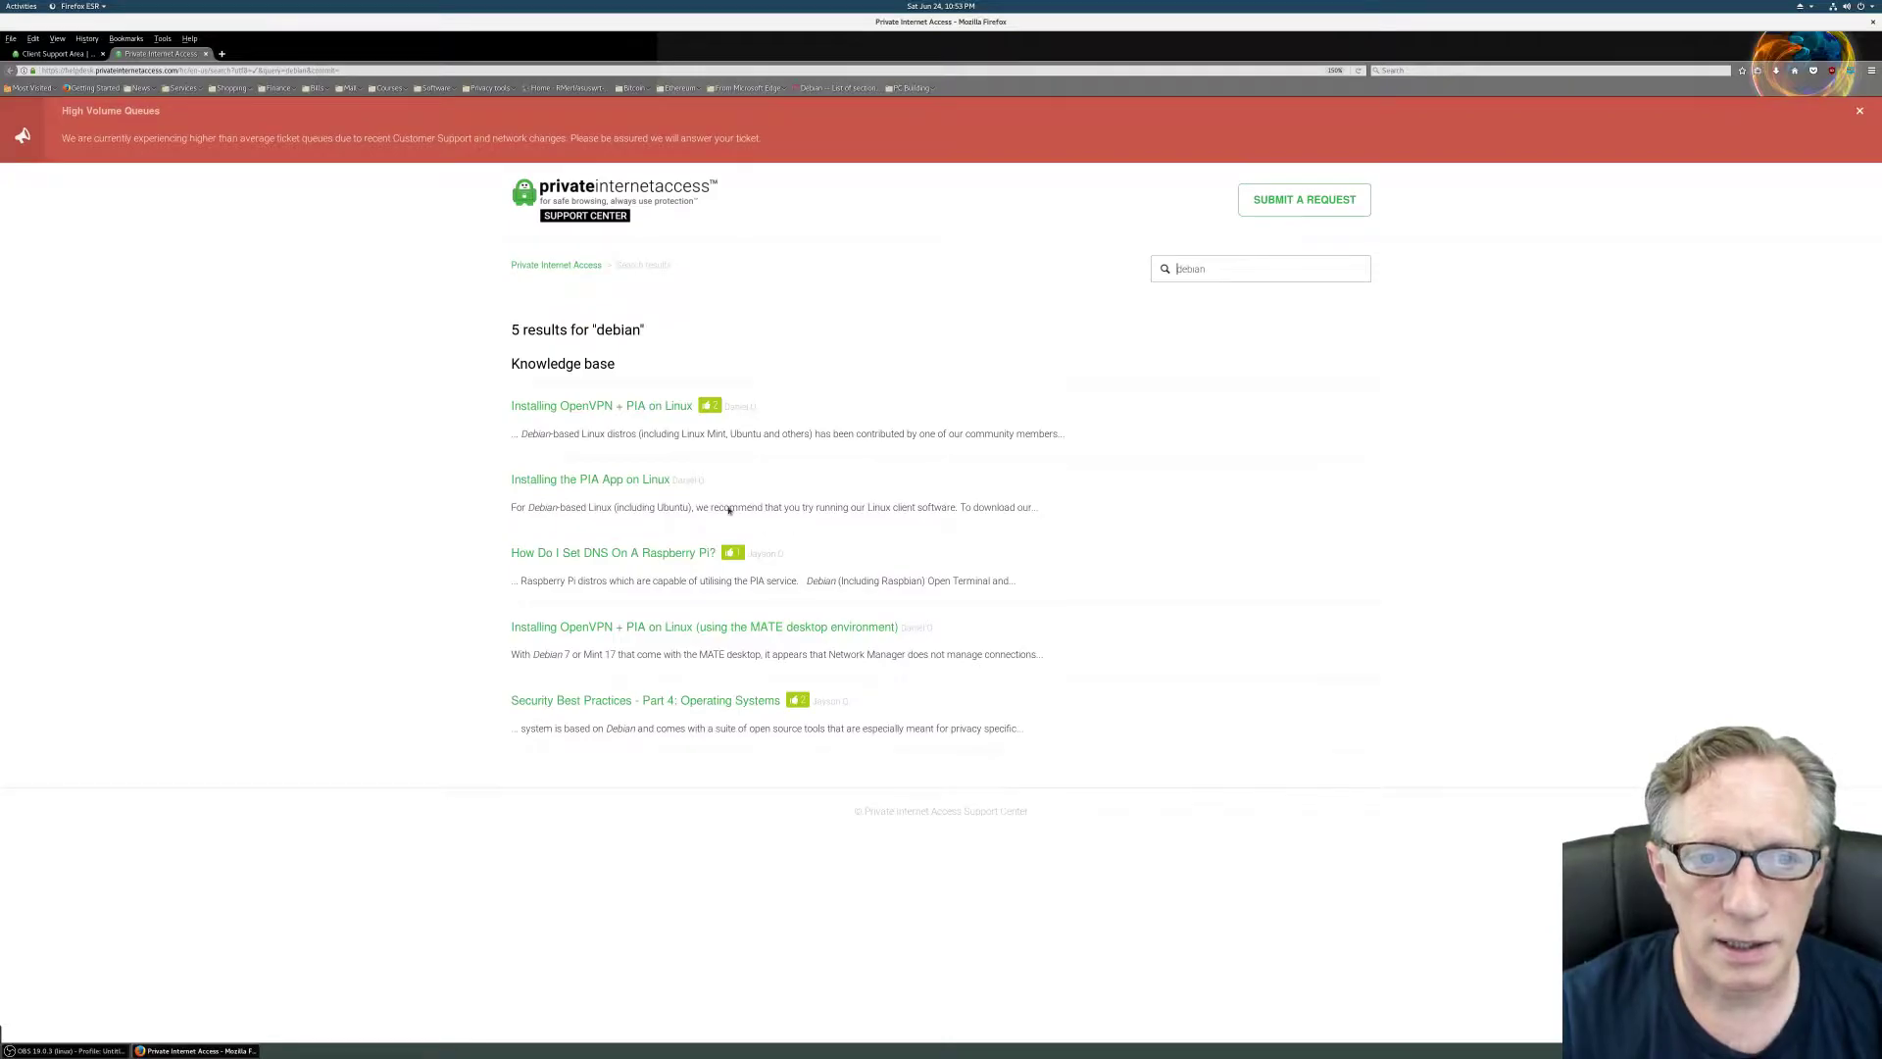
click(608, 407)
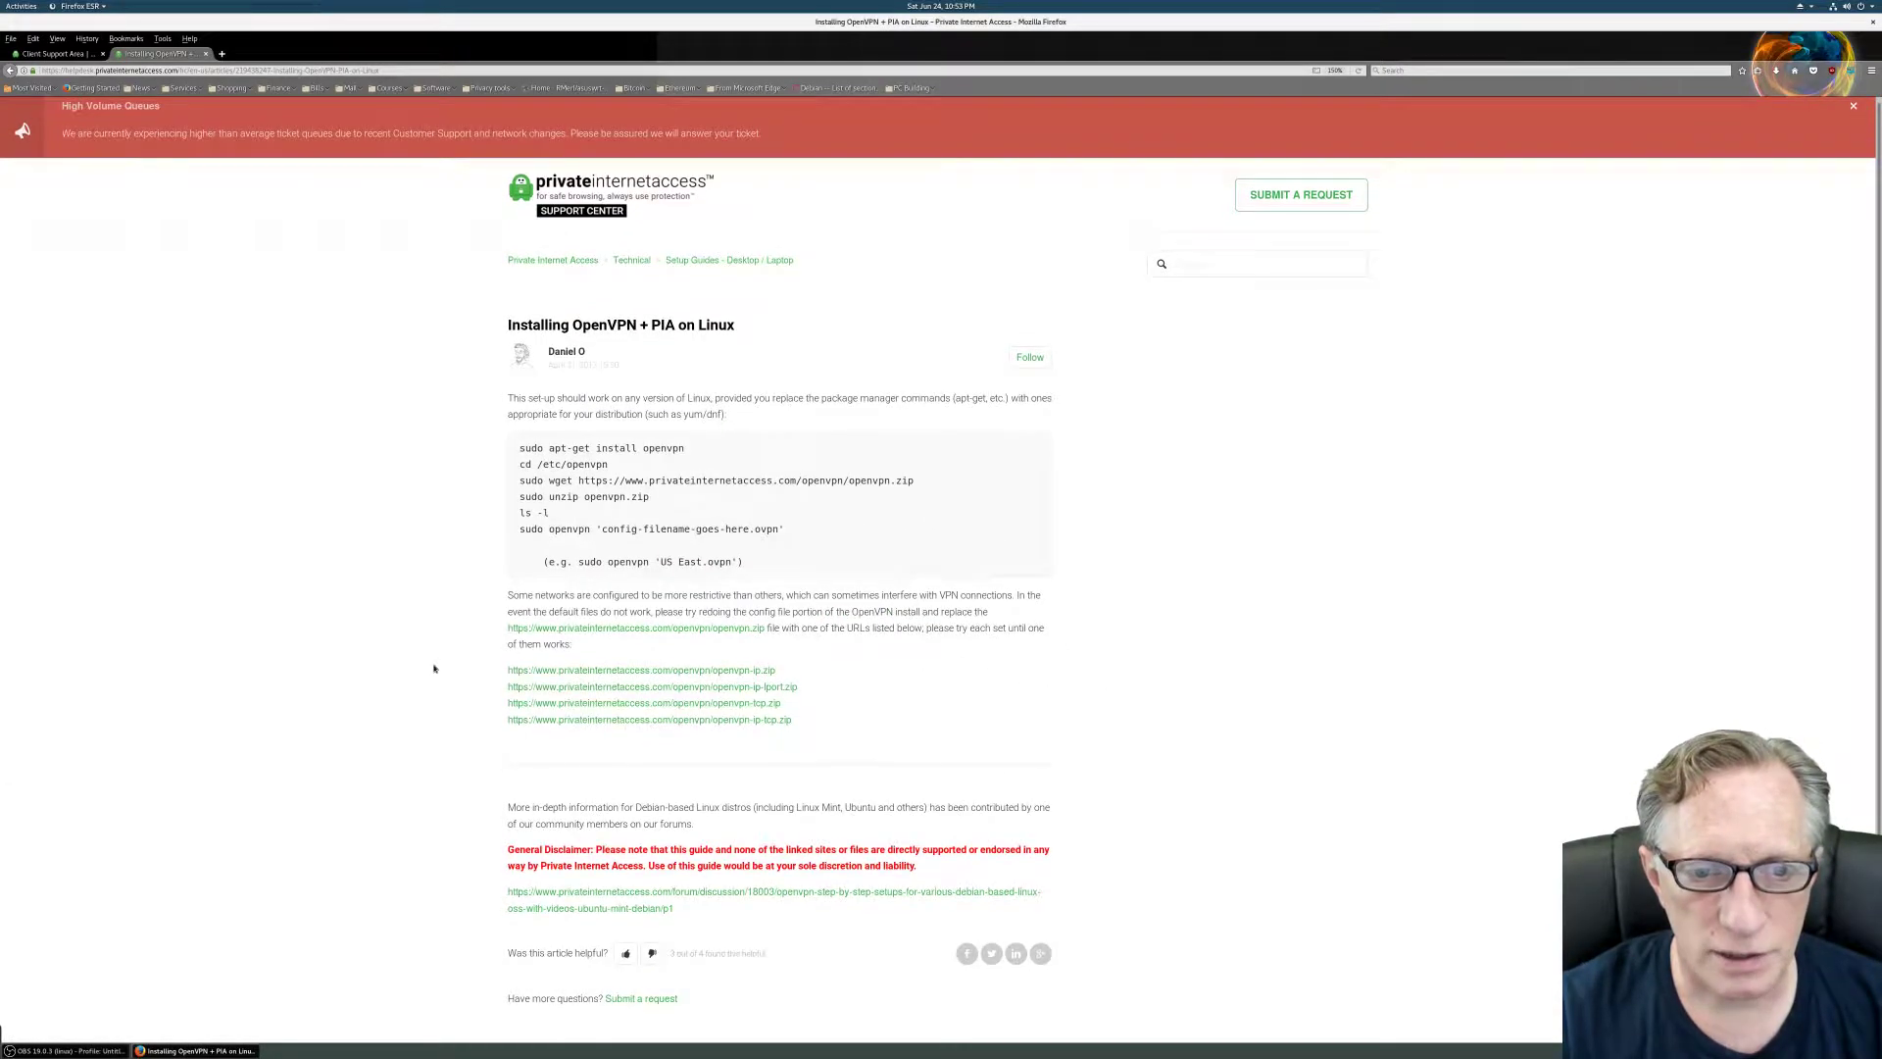
Open the linked Debian OpenVPN forum guide and scroll to its 'Import the PIA OpenVPN config file' section
click(638, 892)
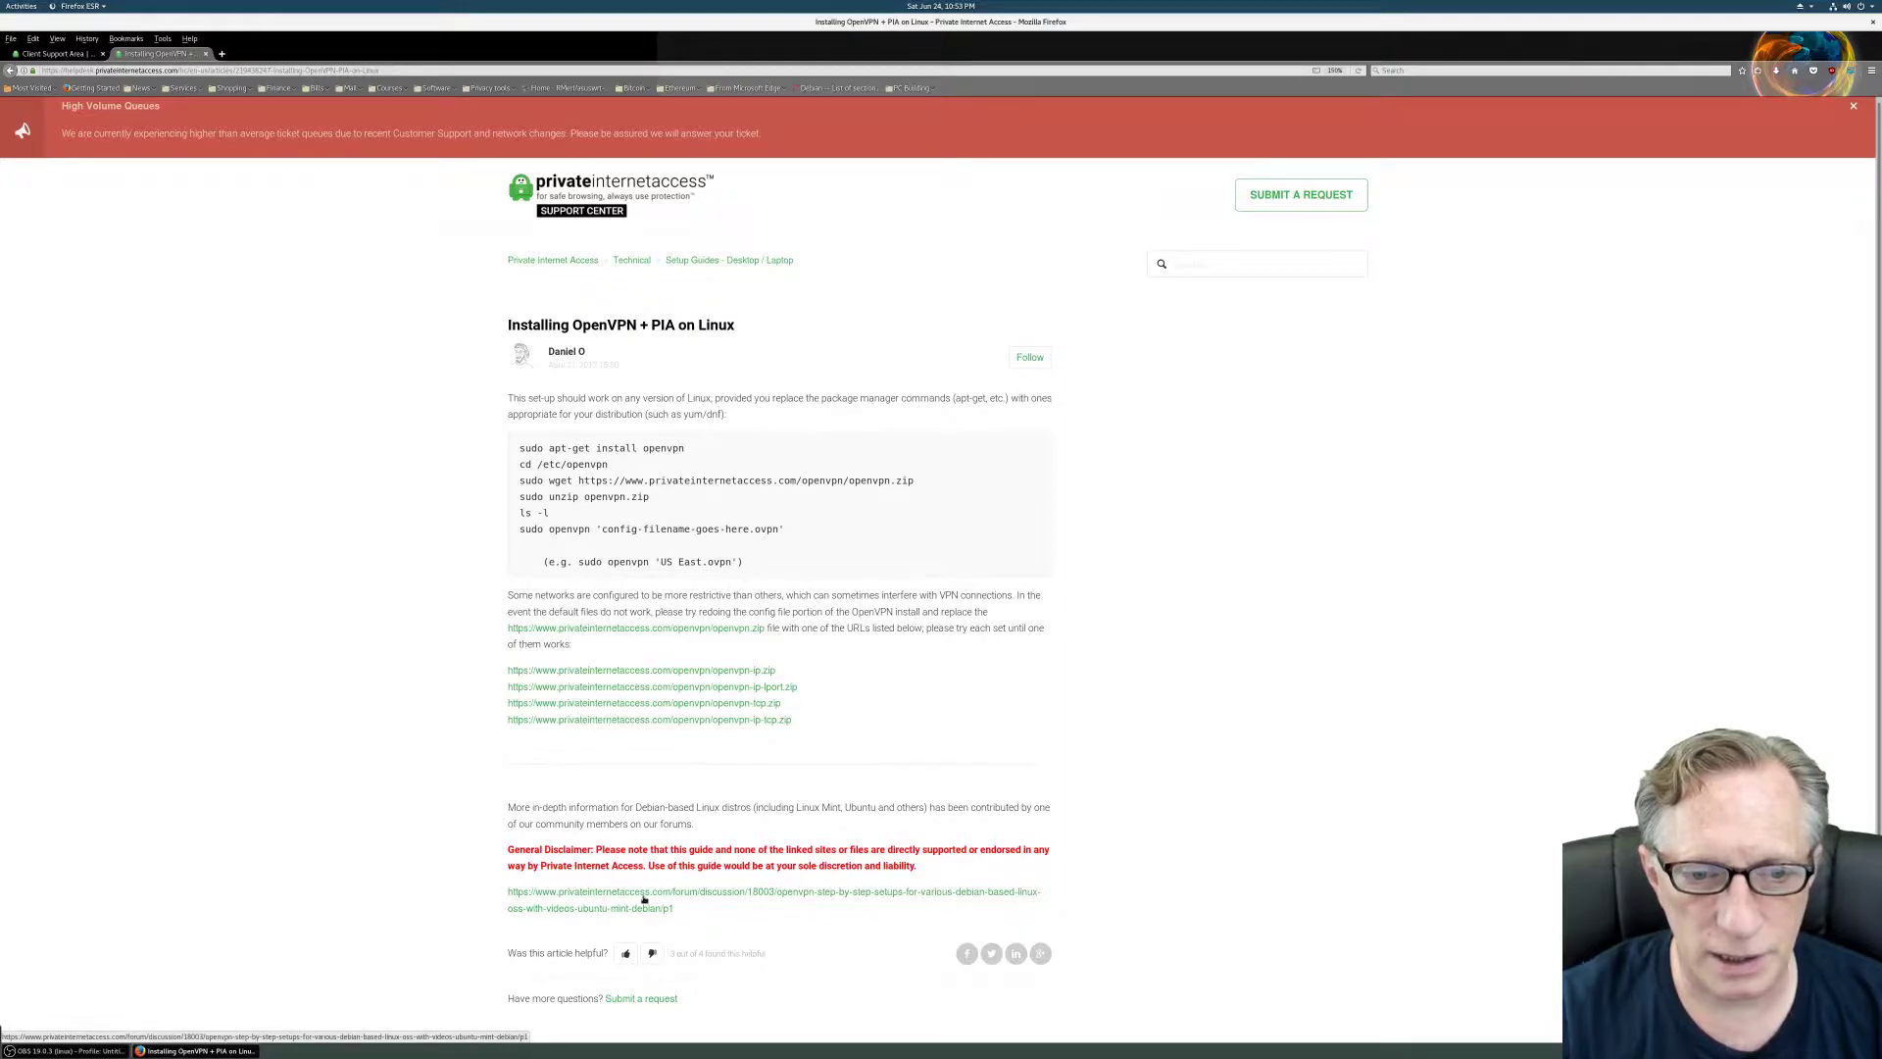
scroll(470, 745, down, 5)
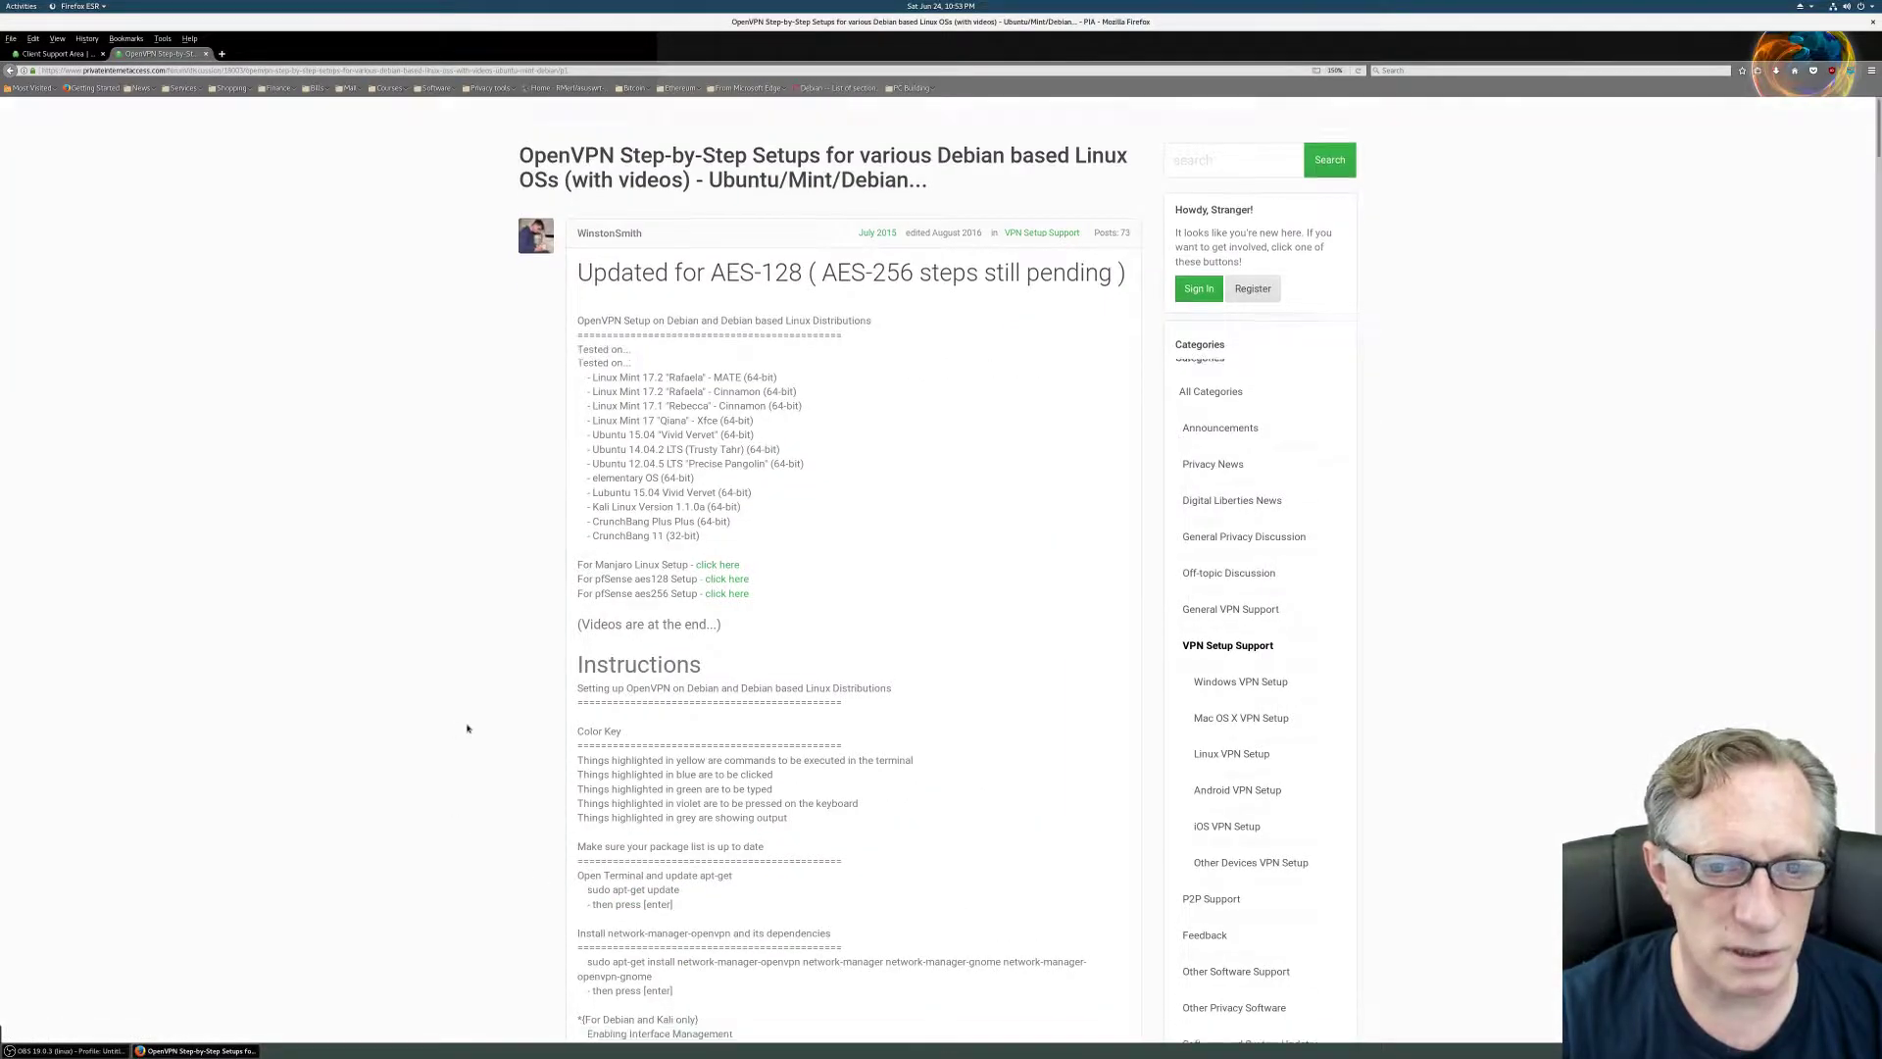
scroll(444, 673, down, 1)
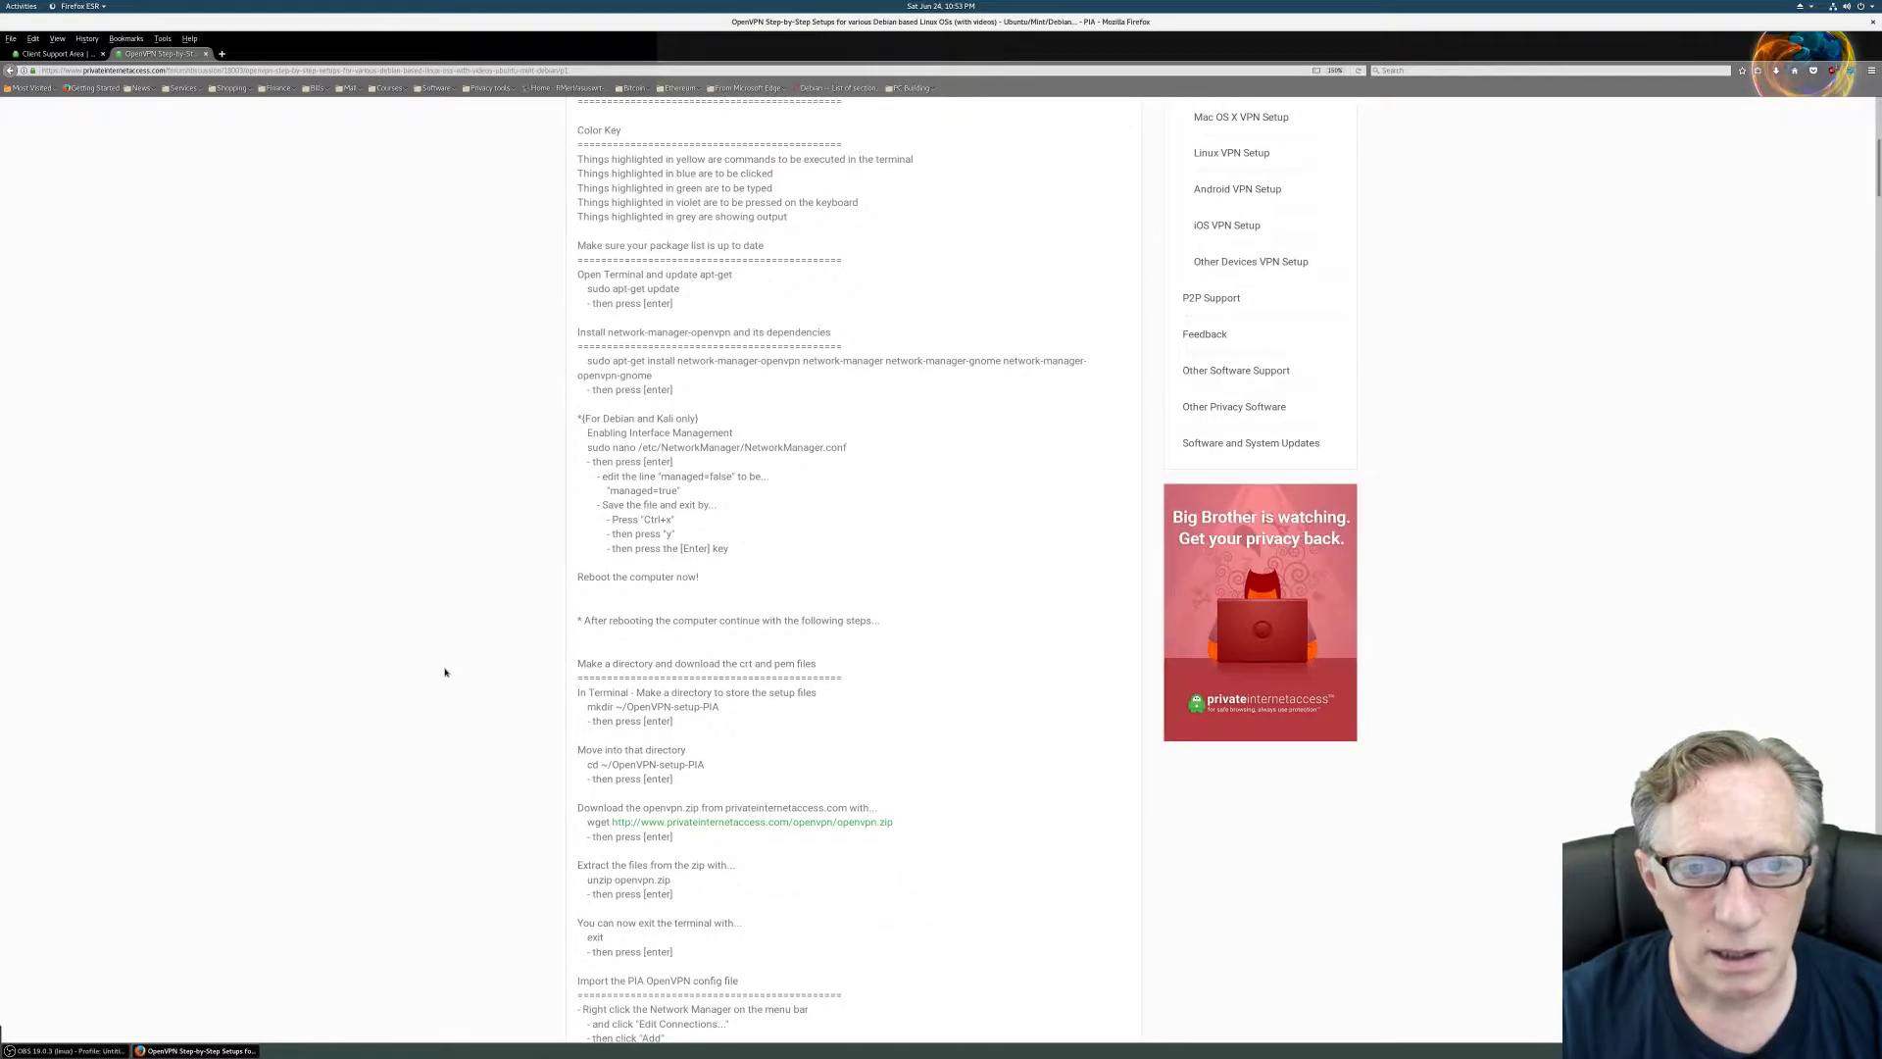
scroll(425, 678, up, 2)
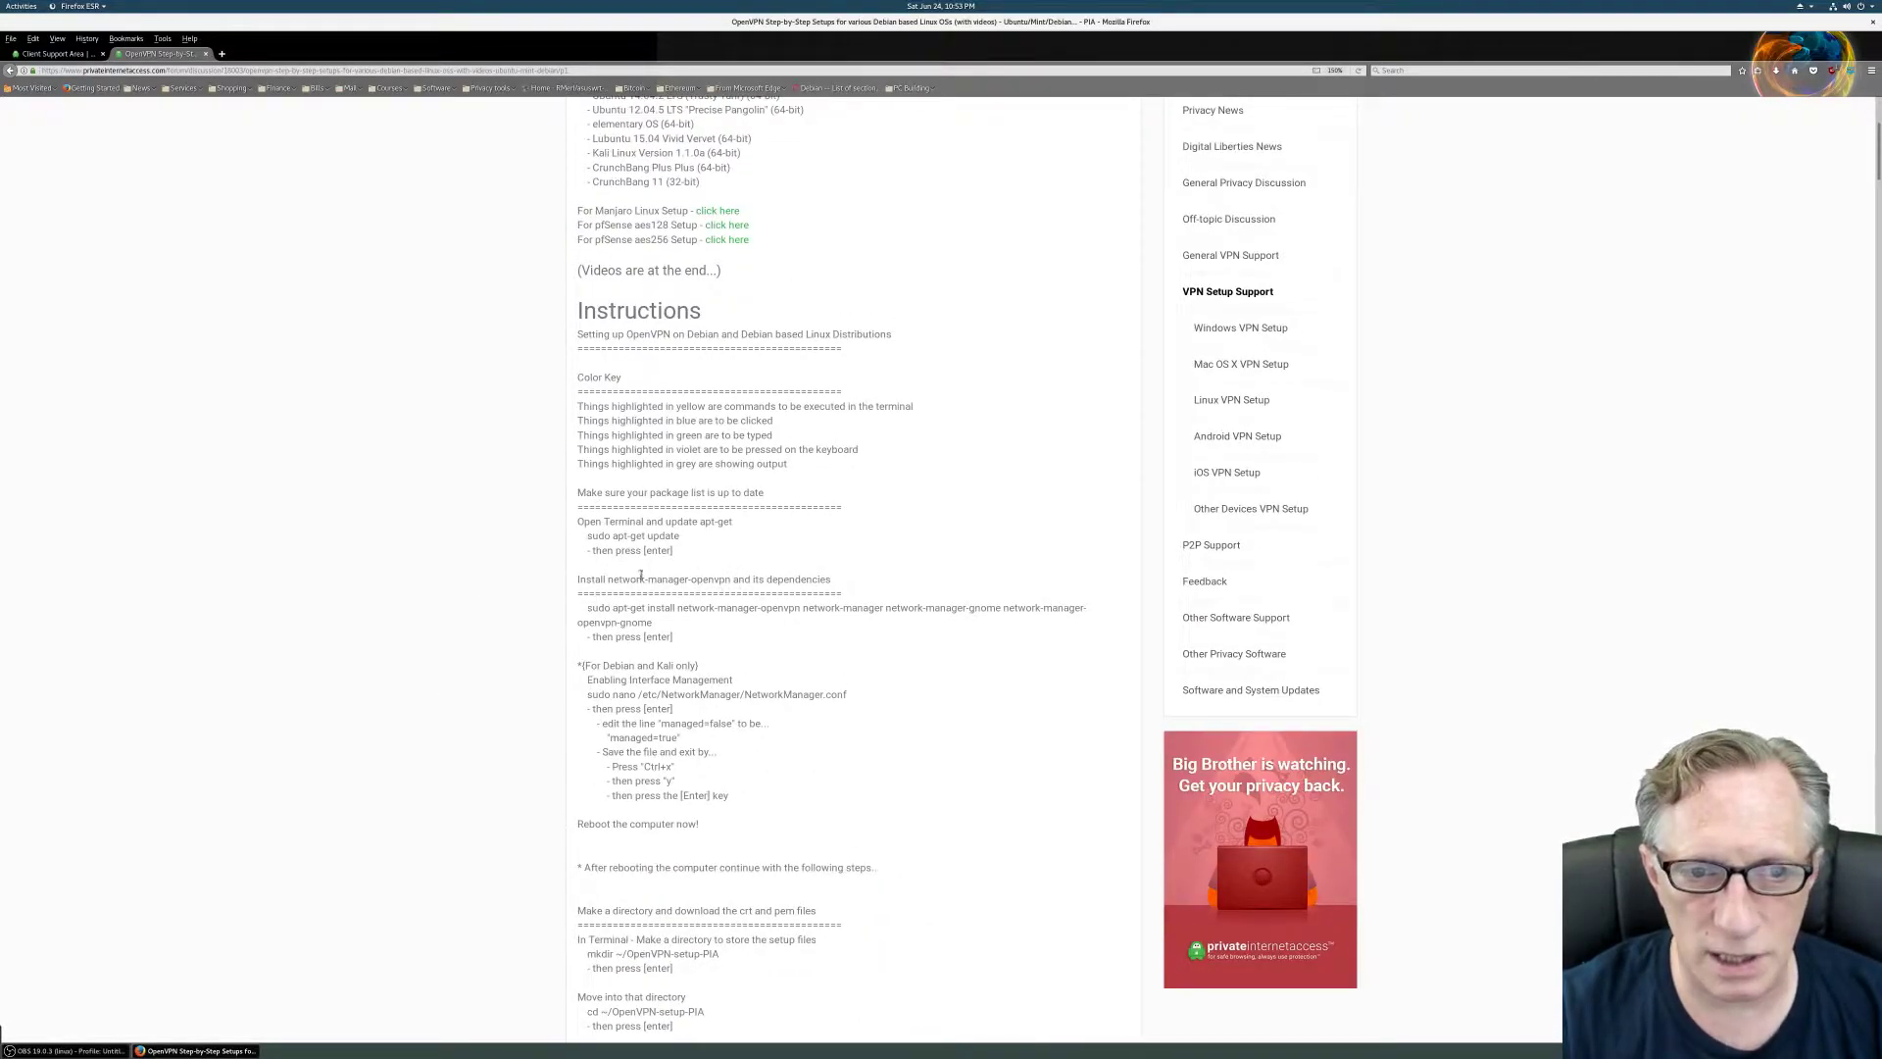
scroll(500, 678, down, 2)
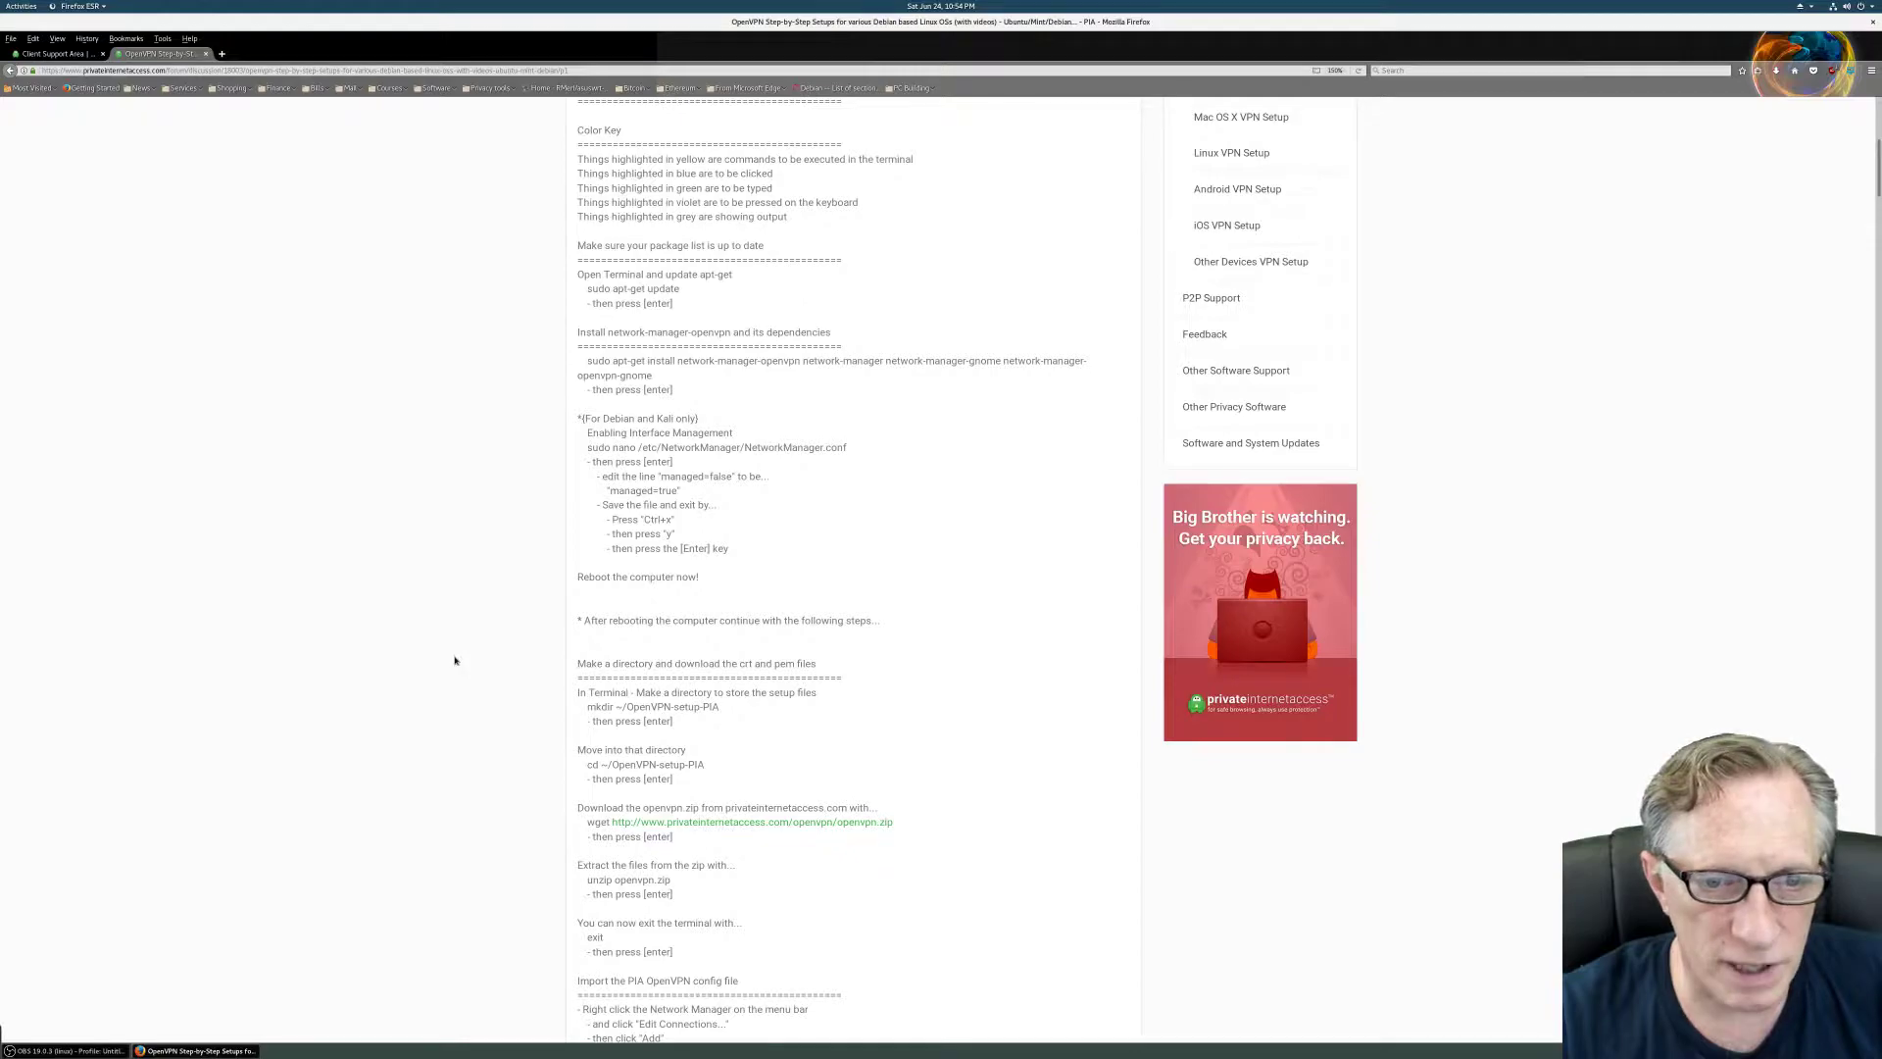
scroll(456, 659, down, 1)
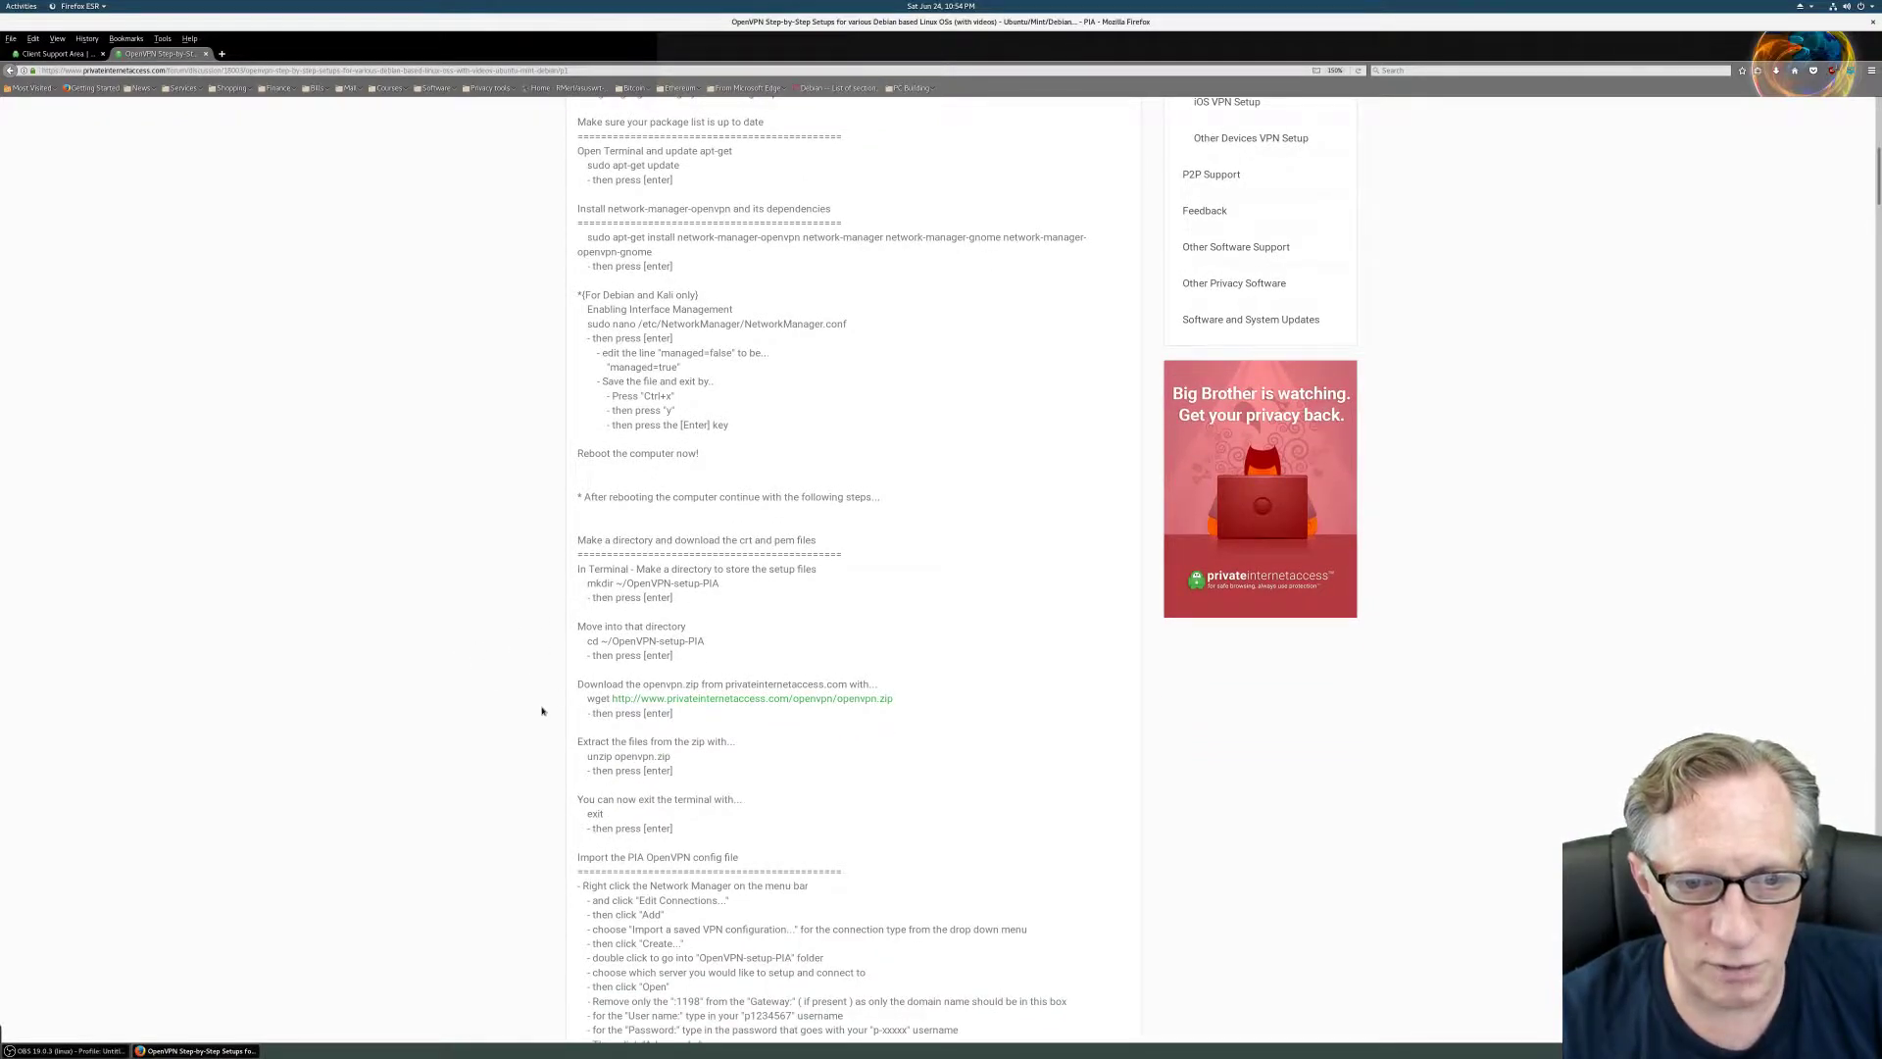
scroll(542, 711, down, 1)
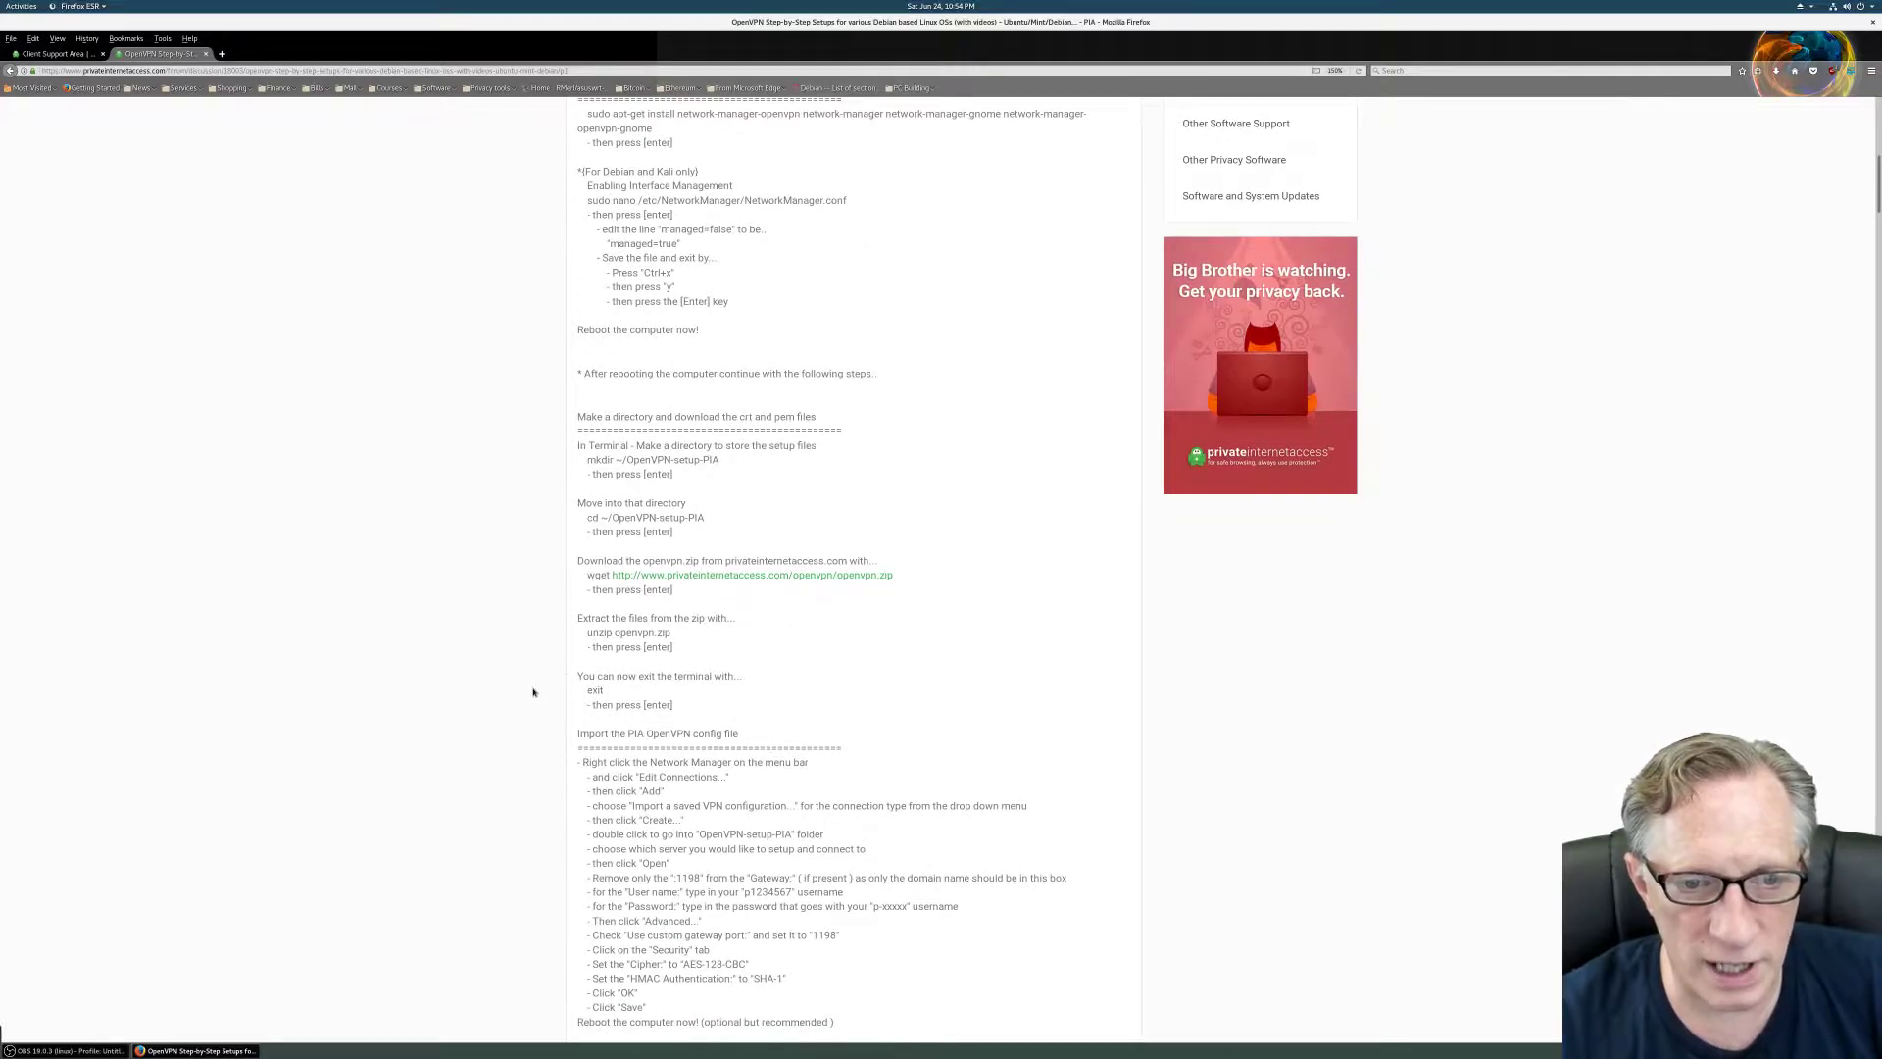
scroll(533, 692, down, 2)
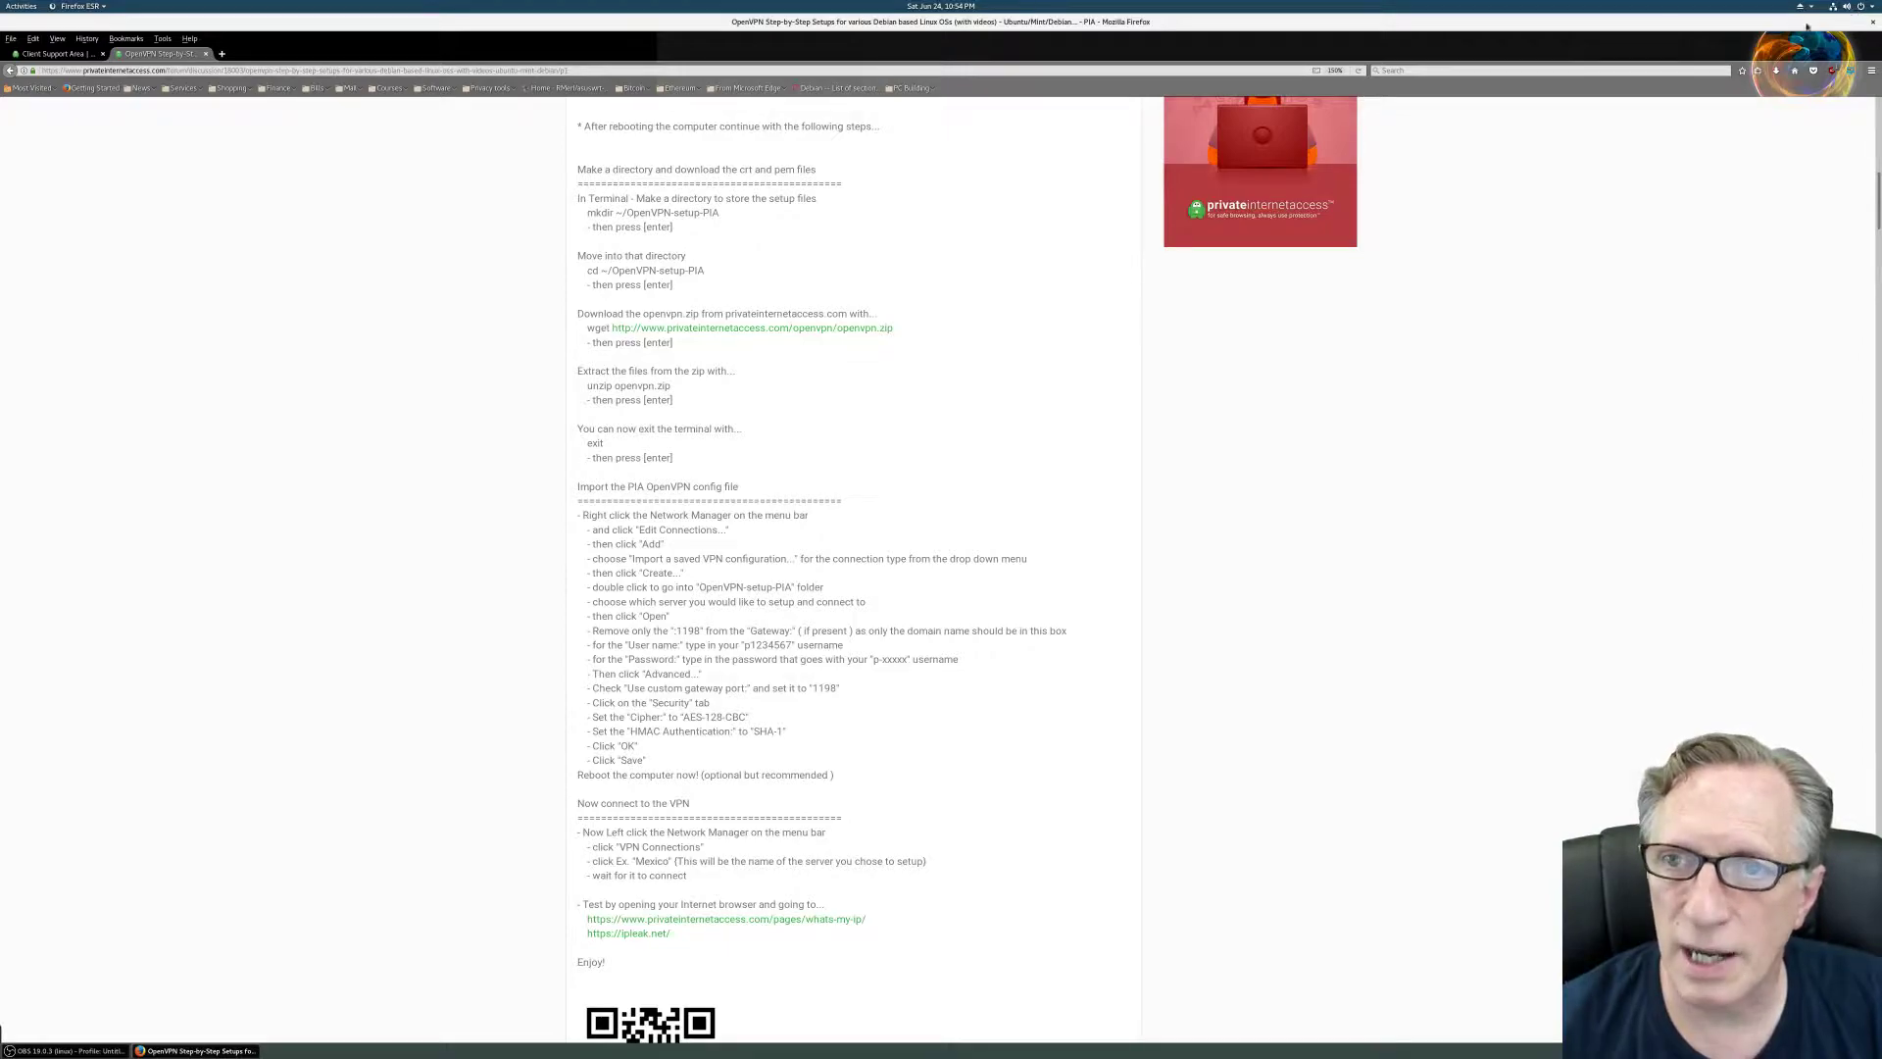
Open Network settings and begin adding a VPN via Import from file
click(1872, 72)
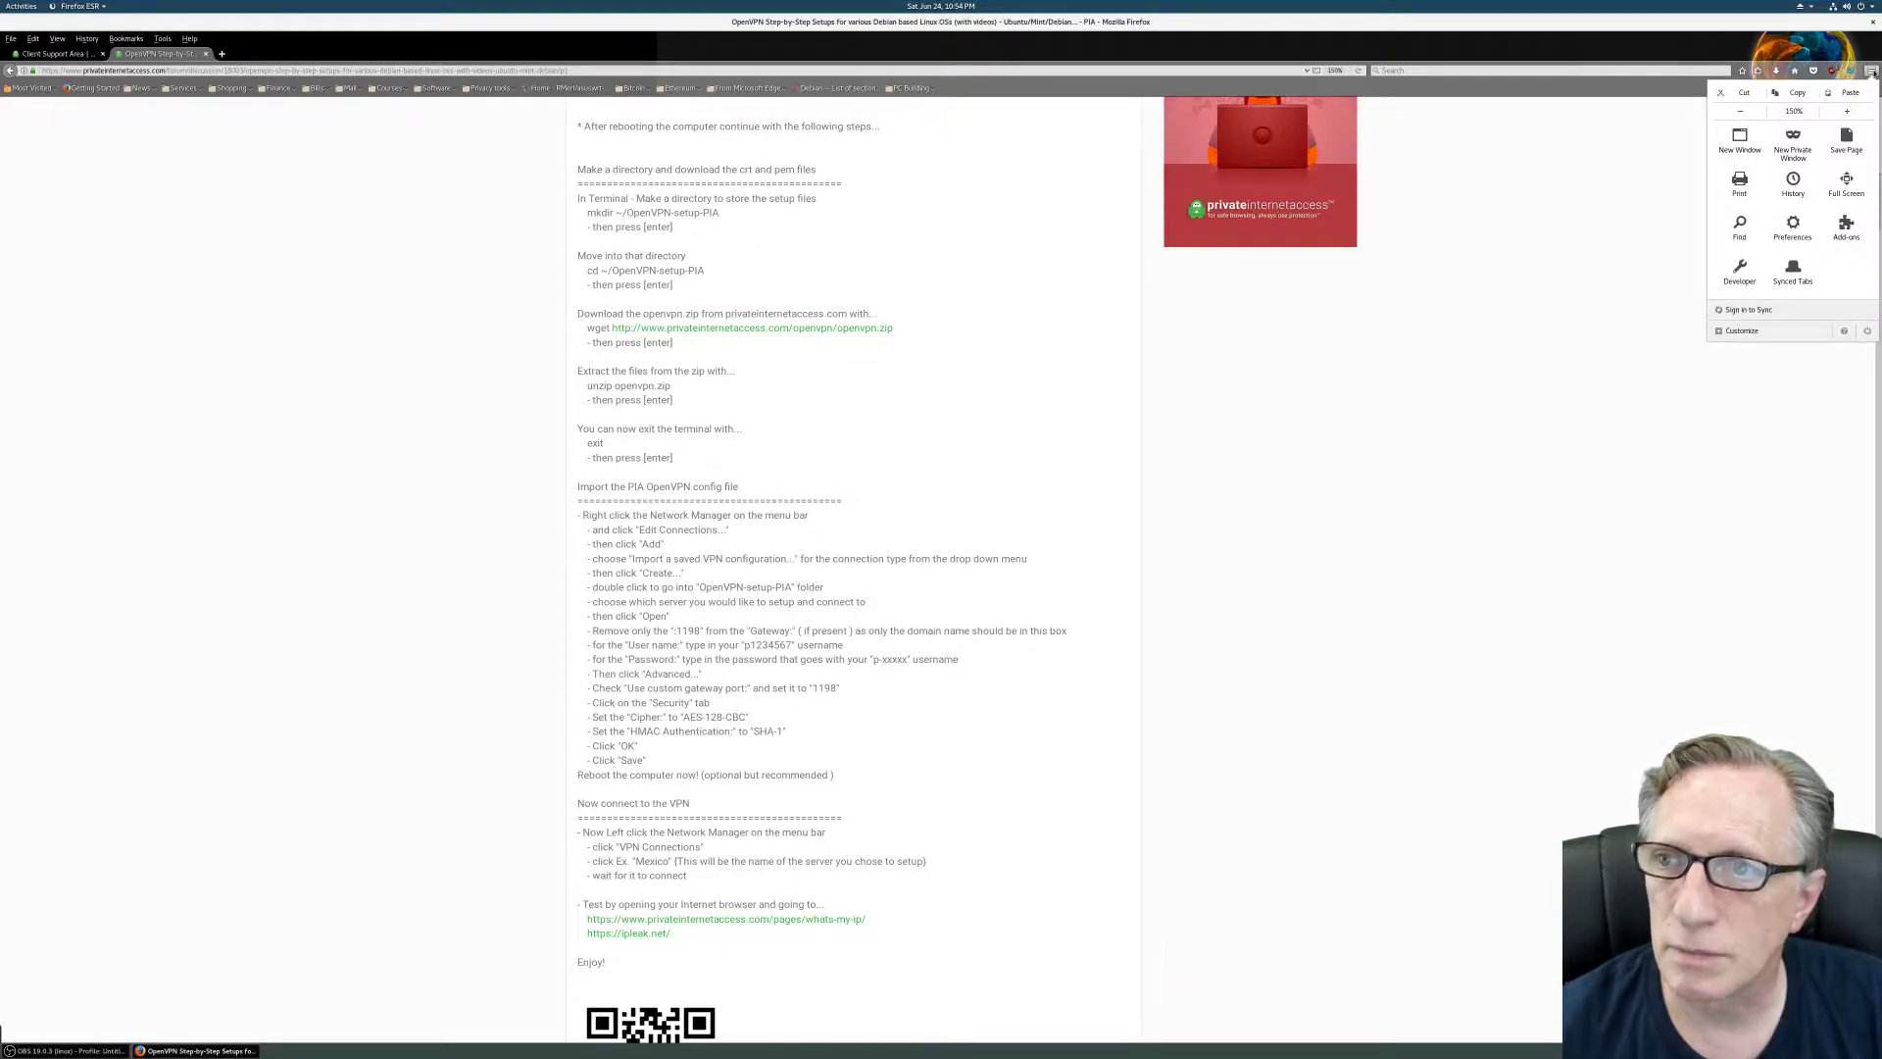
click(1872, 71)
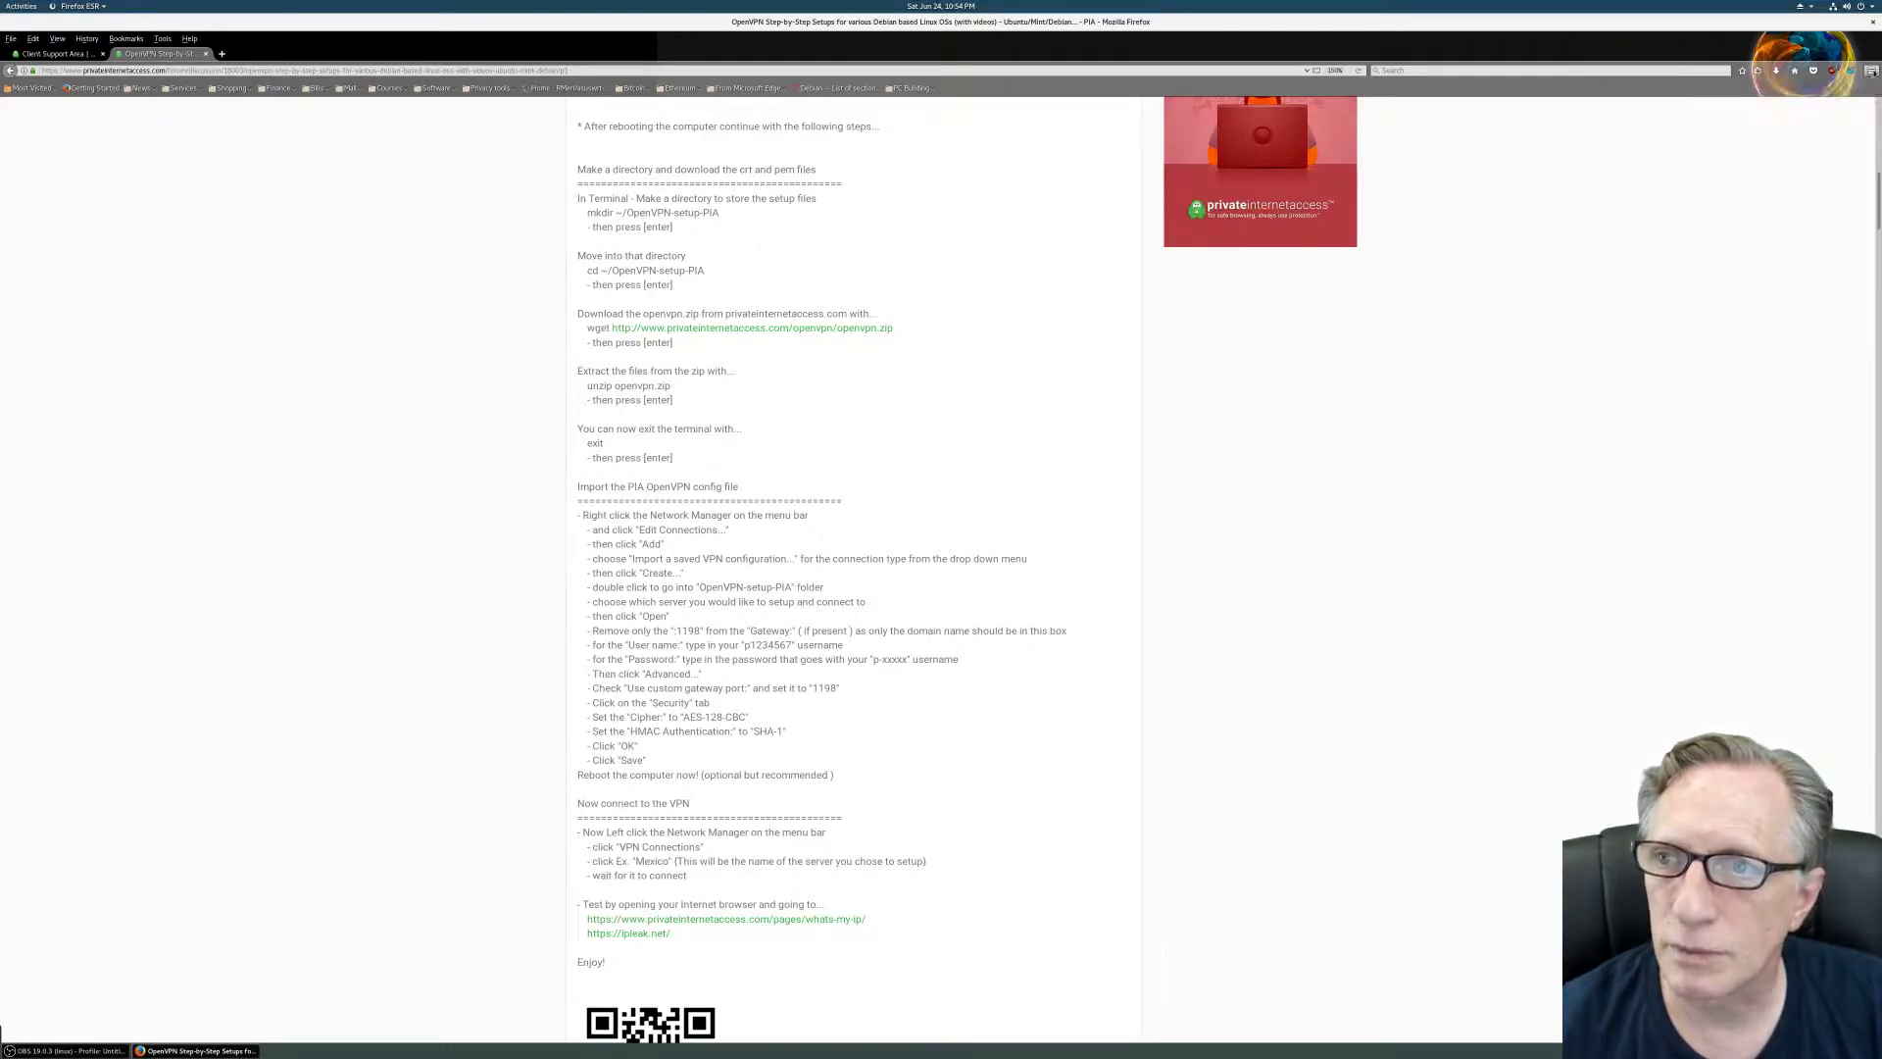
click(1860, 12)
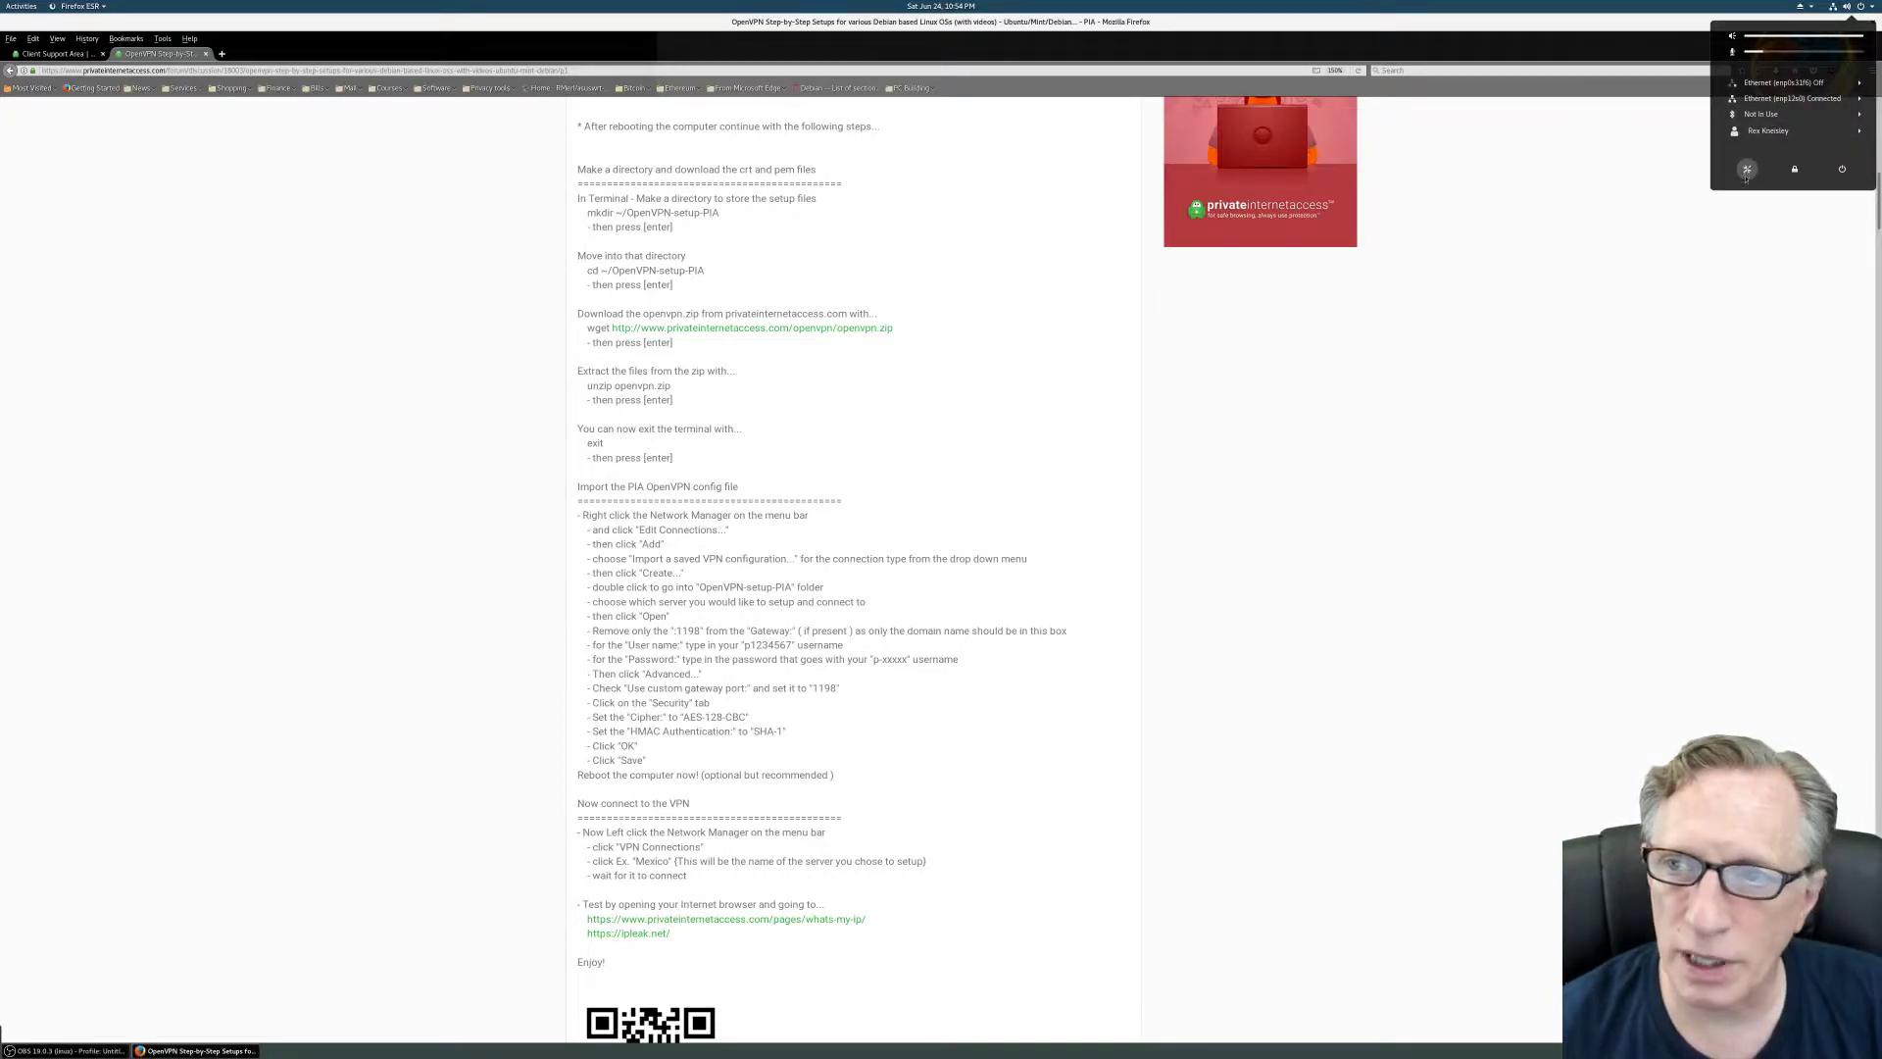
click(1746, 170)
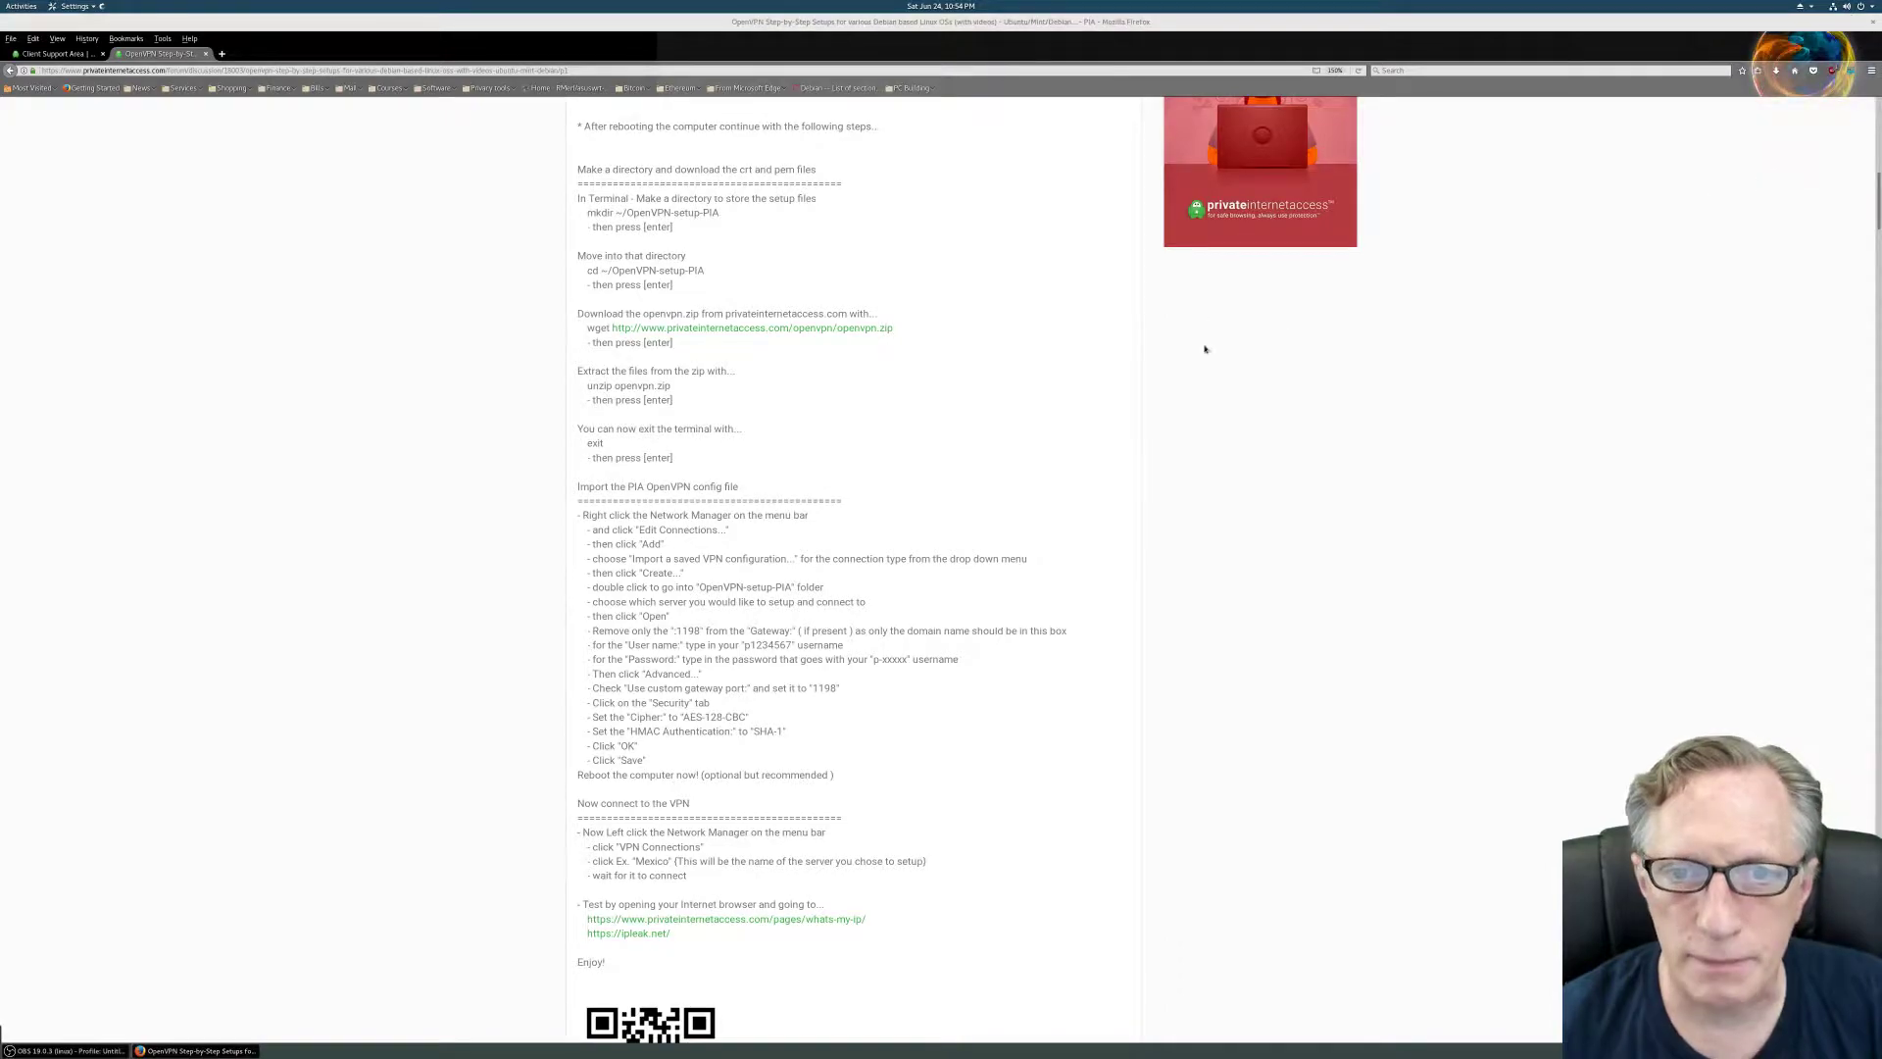
click(1082, 508)
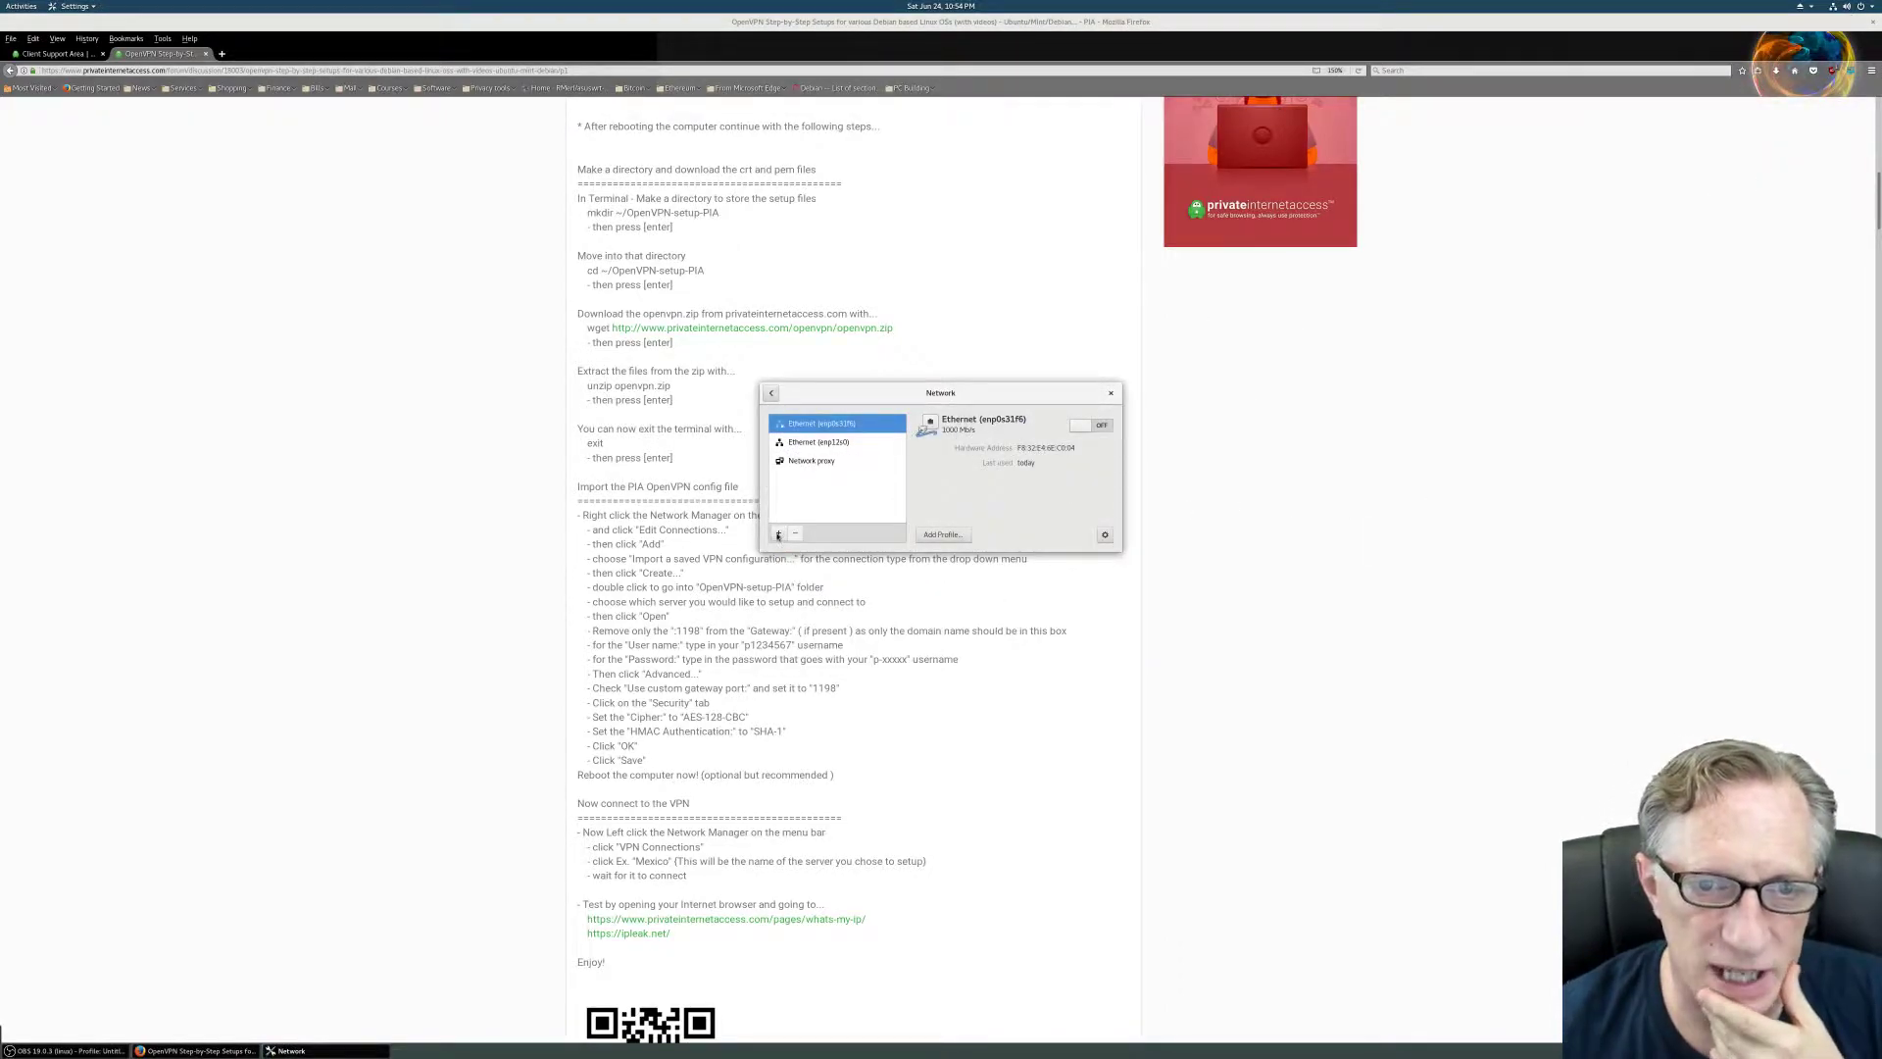
click(778, 534)
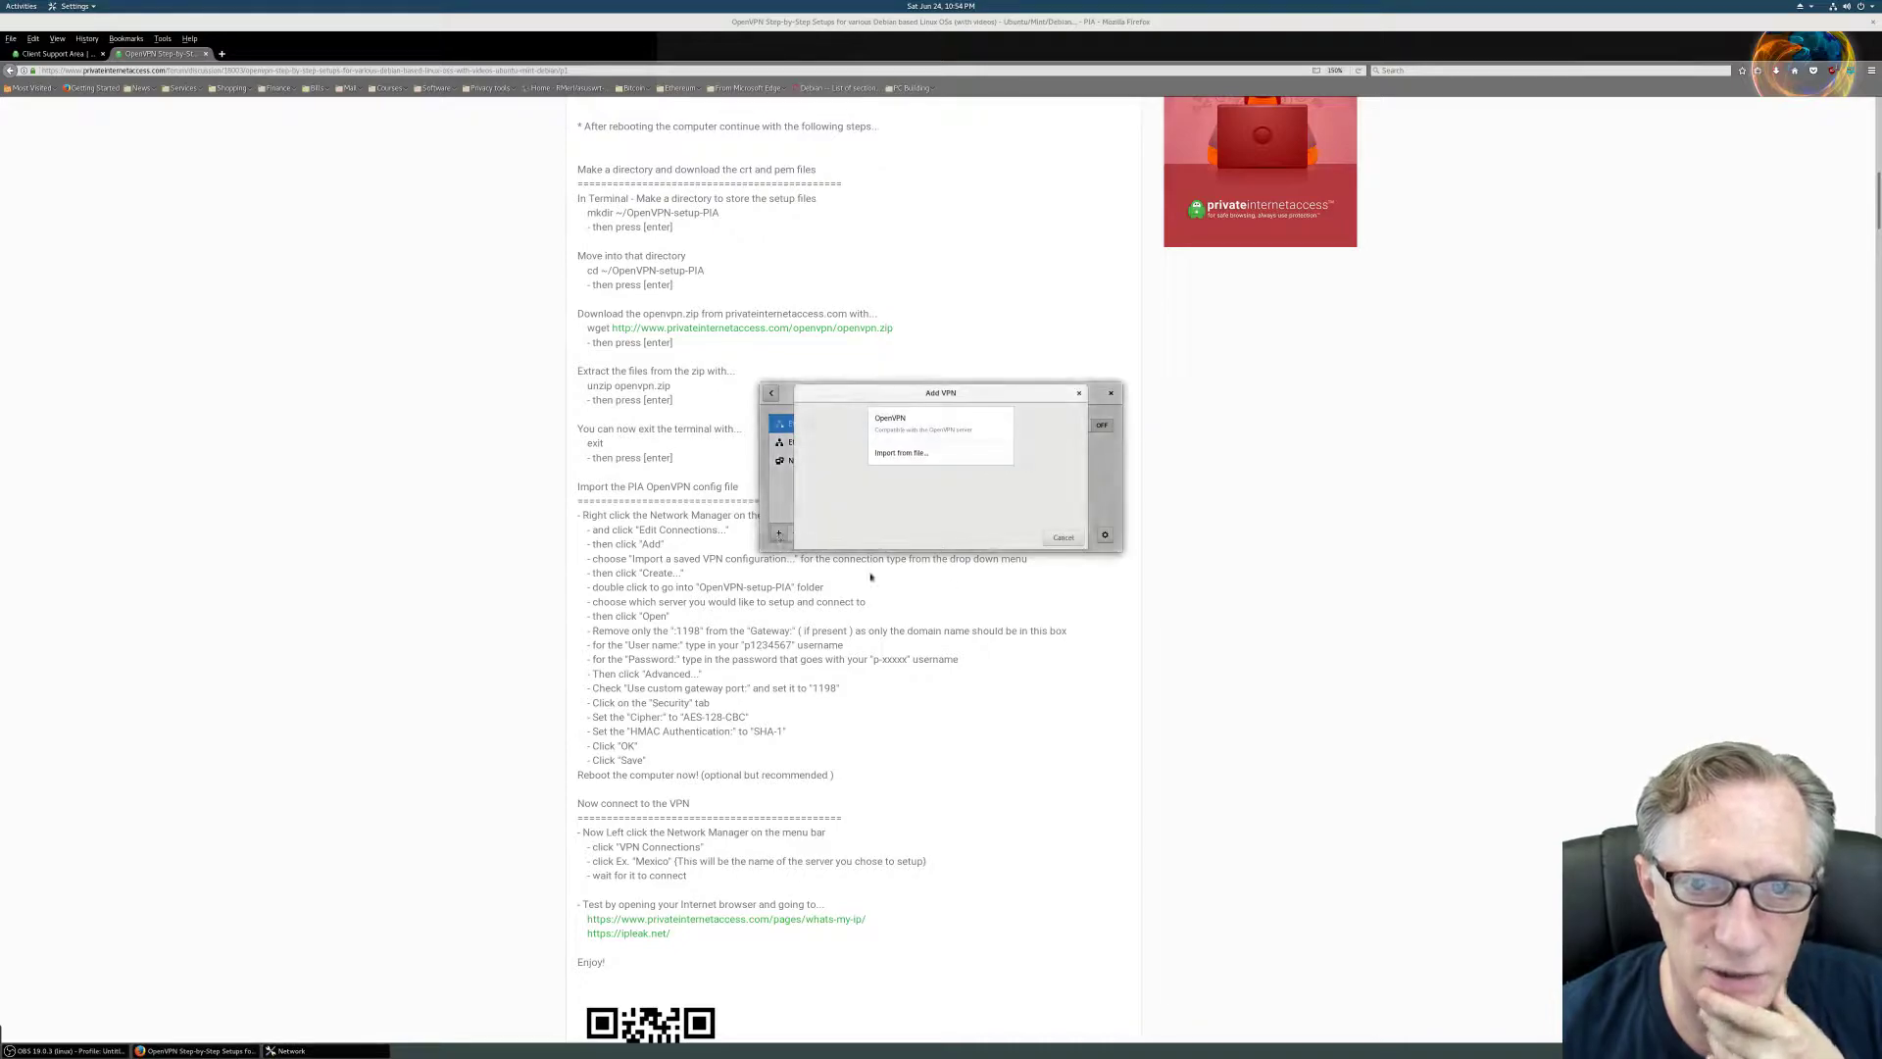
click(928, 458)
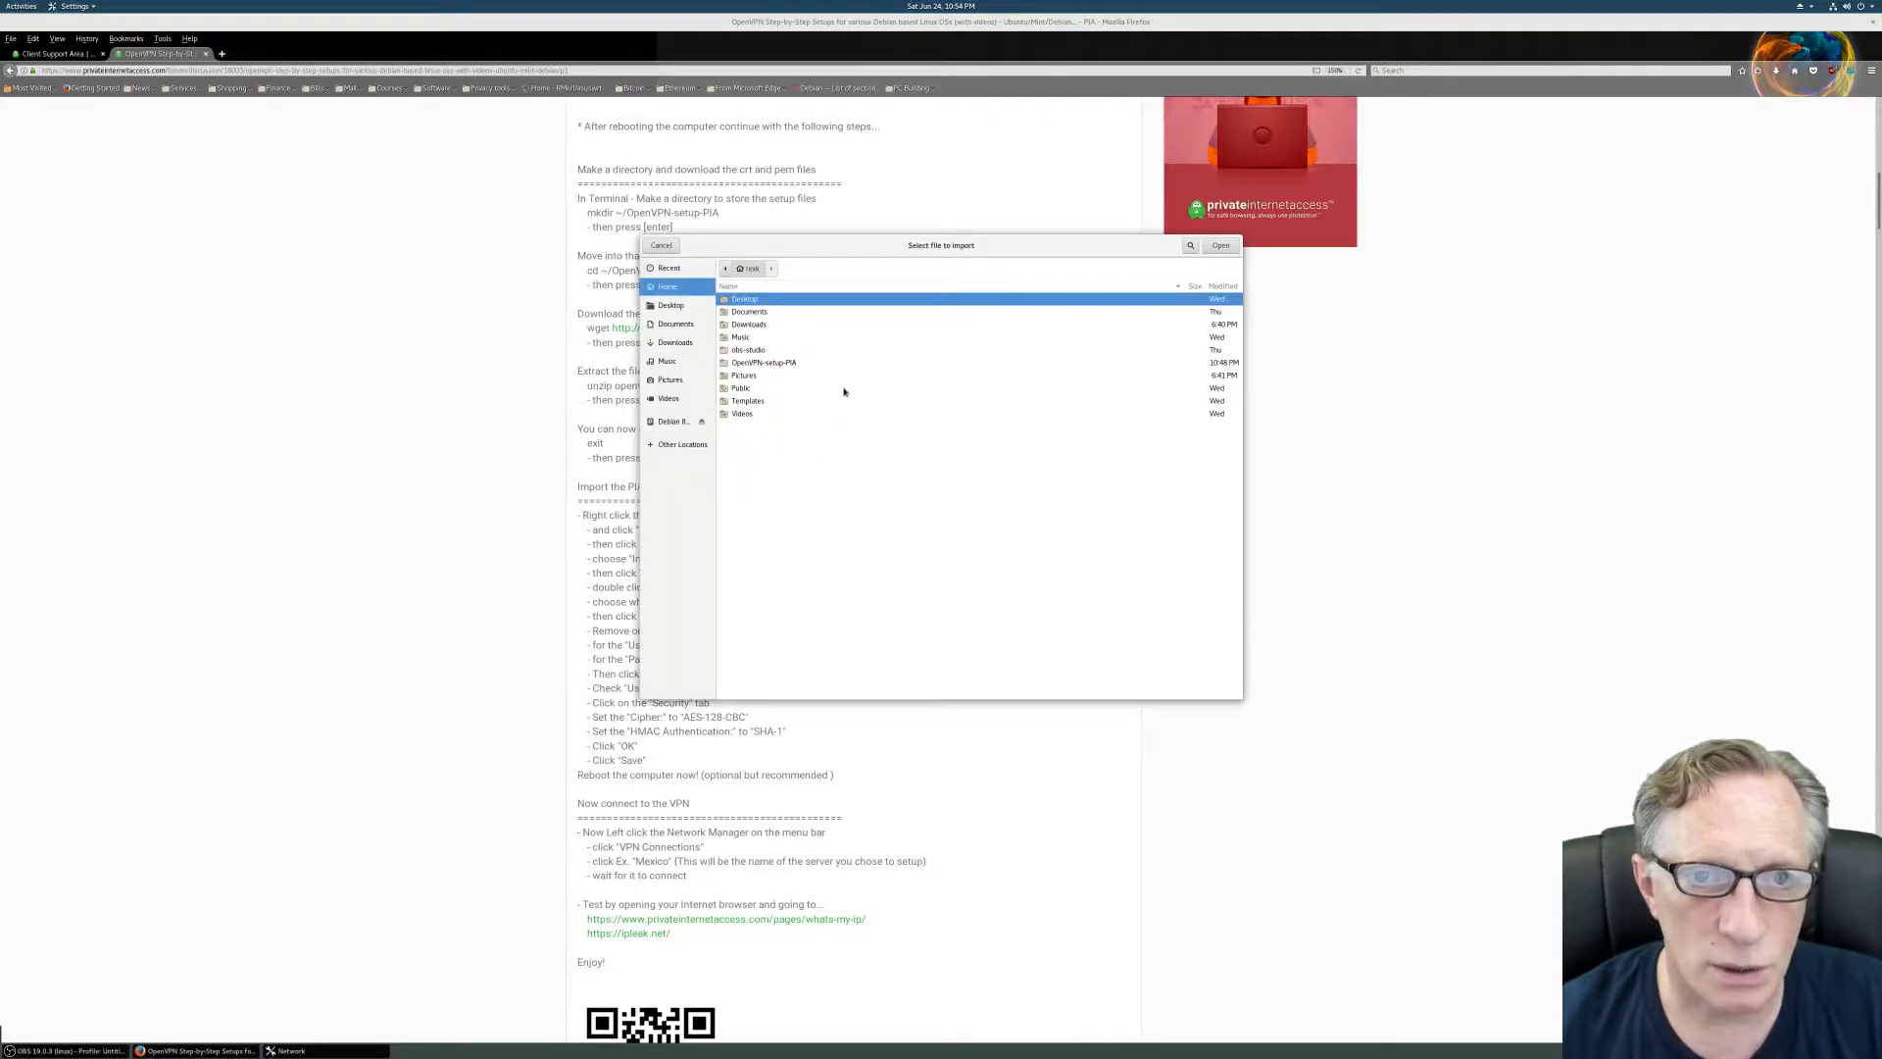
Import US California.ovpn from the OpenVPN-setup-PIA folder
double_click(766, 365)
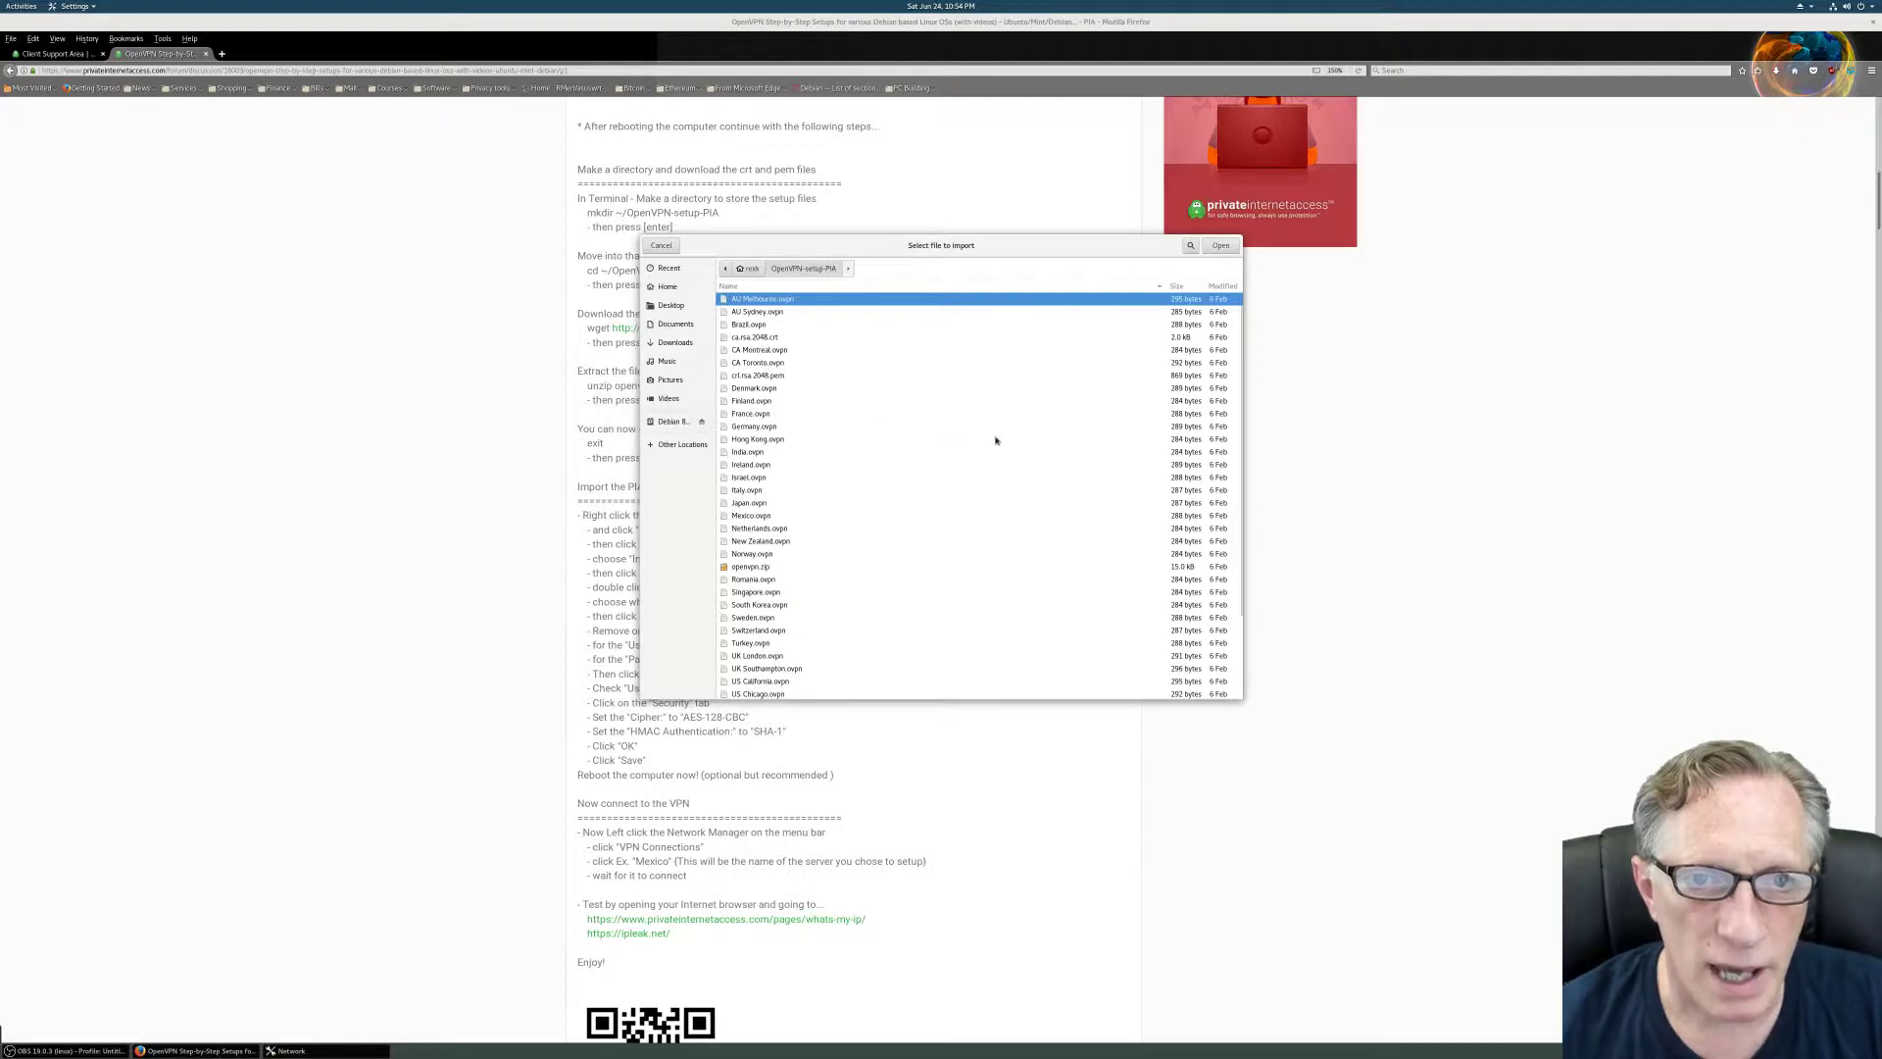
drag(1239, 416, 1239, 540)
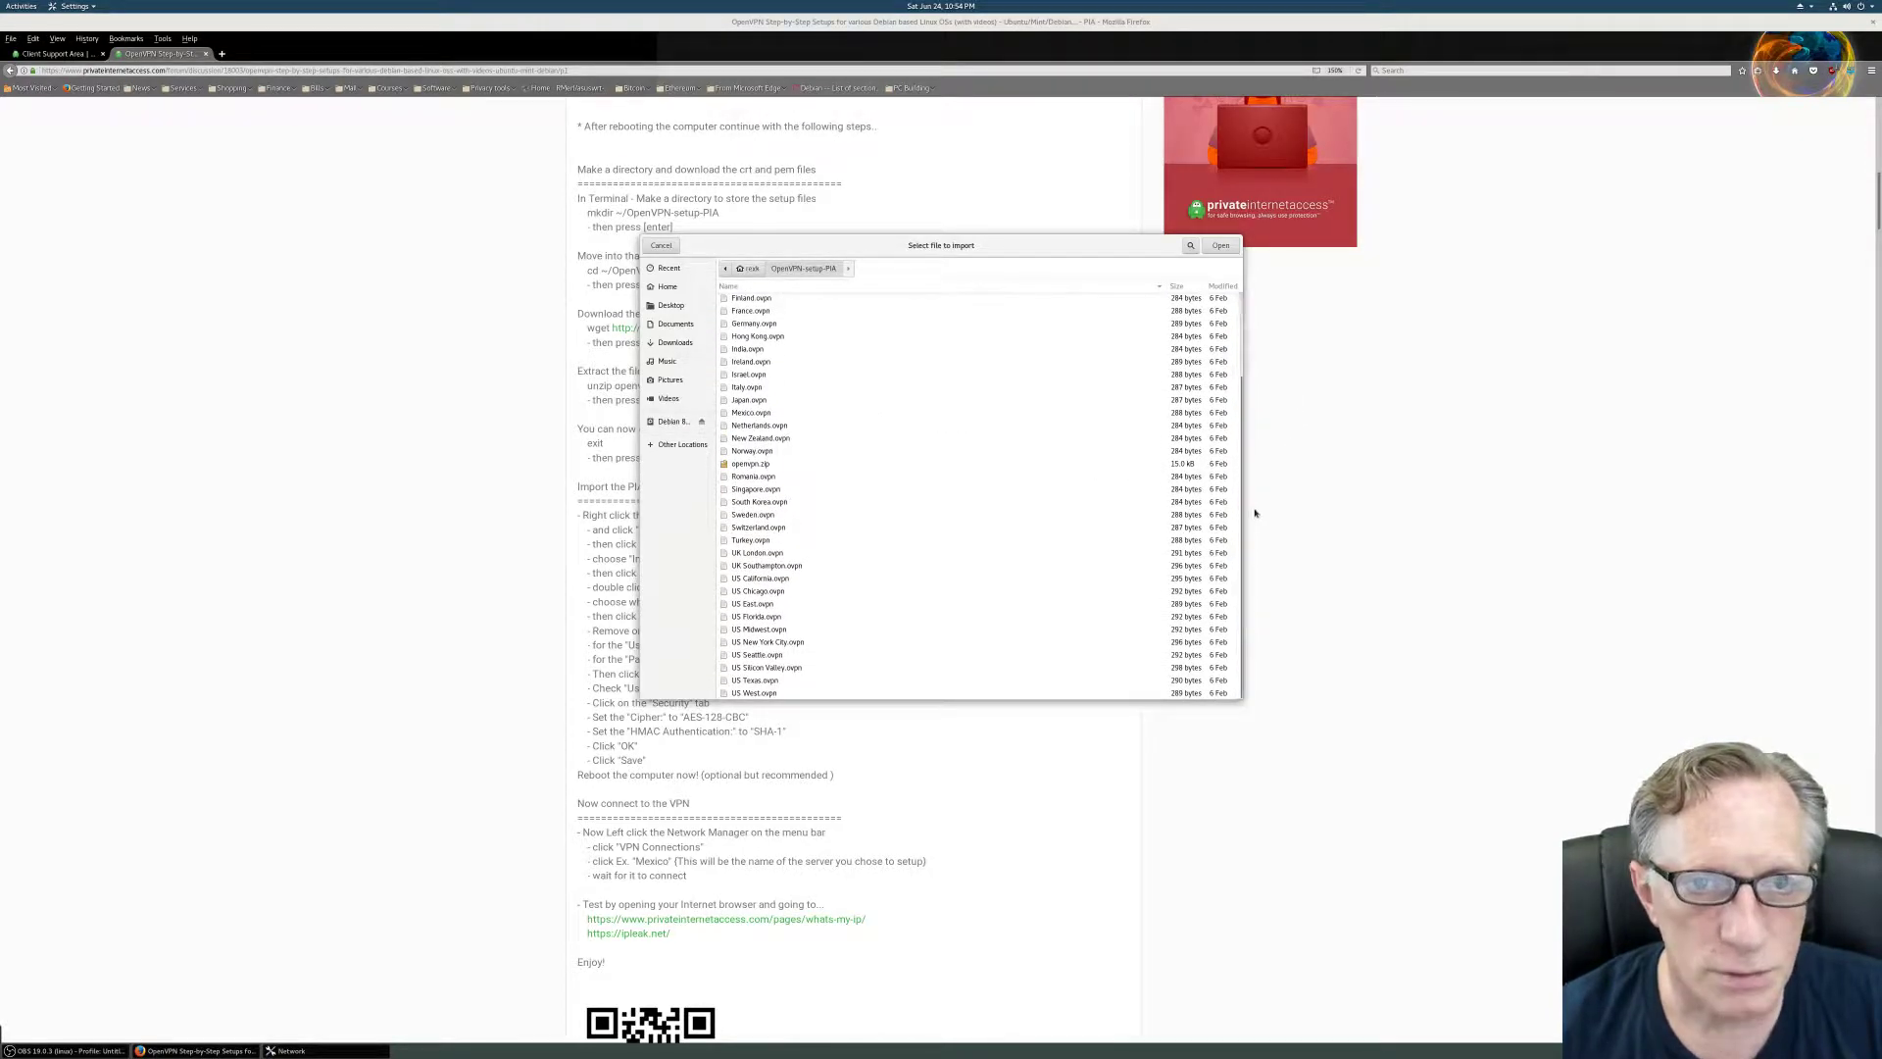
drag(1243, 530, 1241, 449)
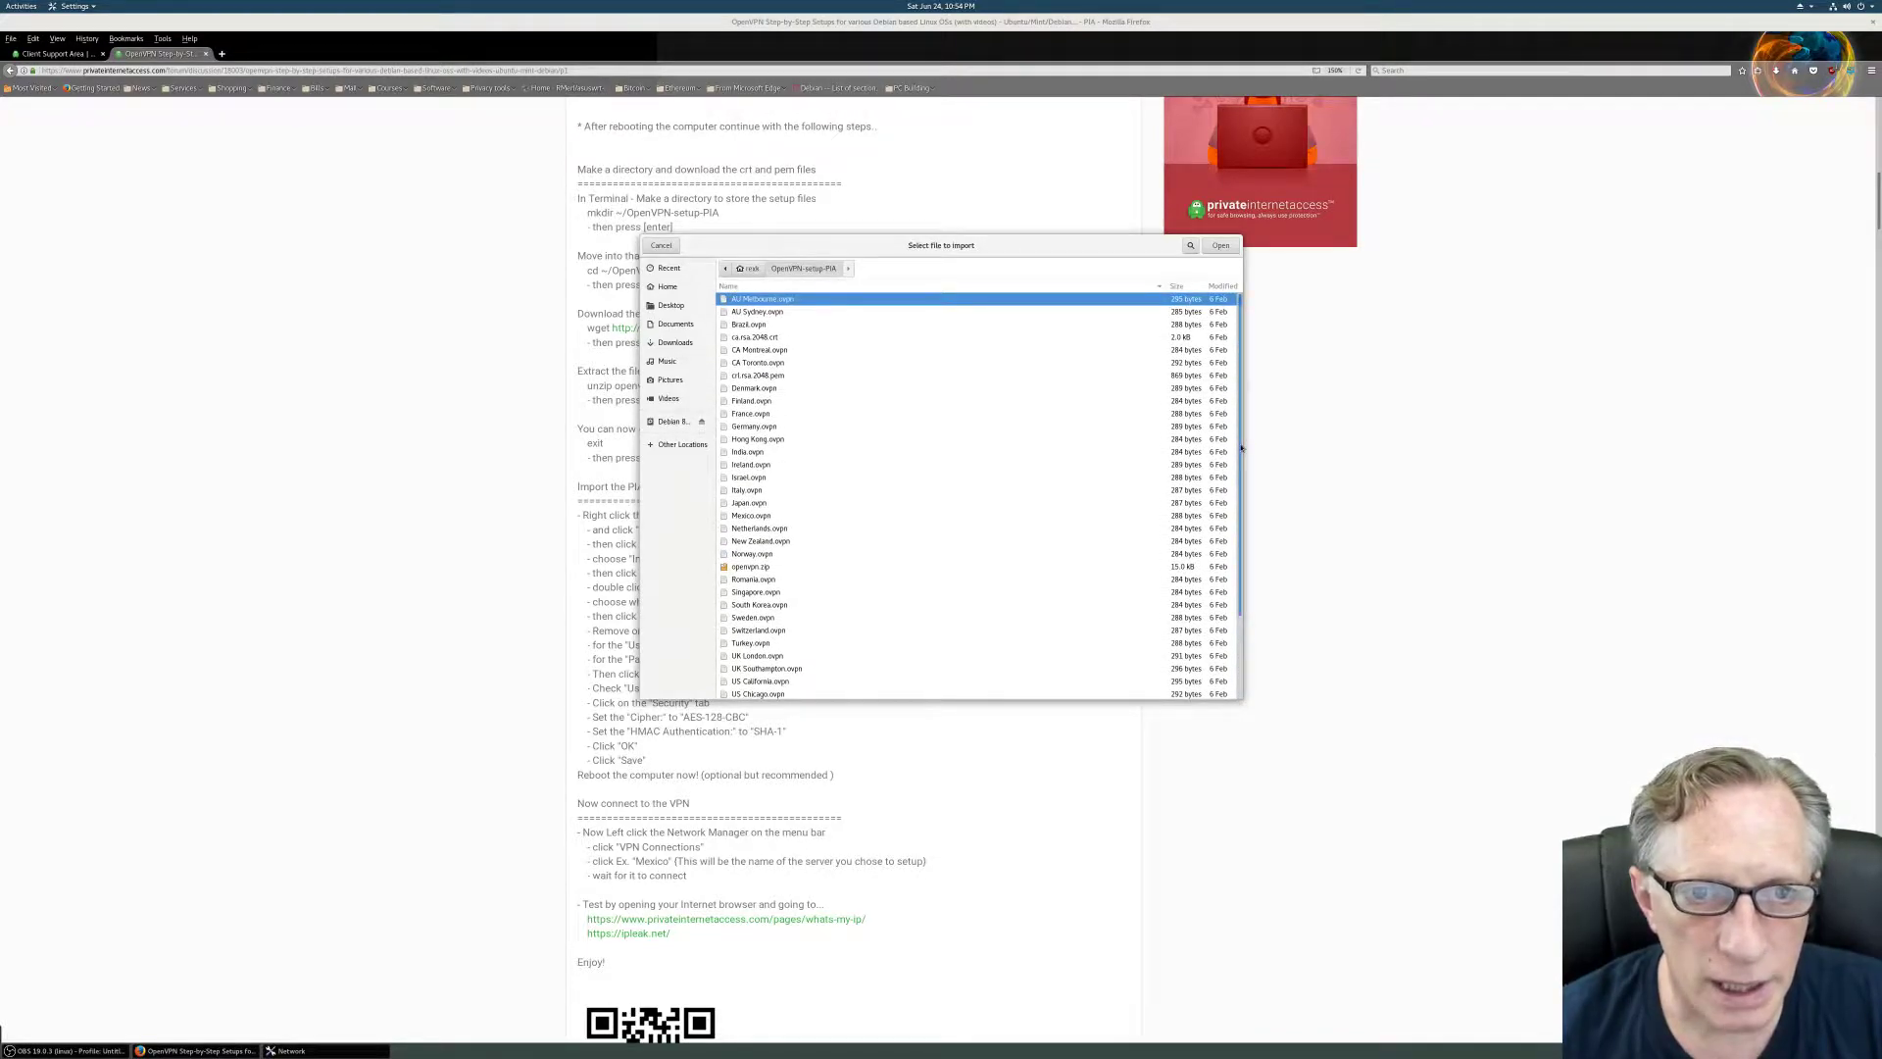
drag(1241, 448, 1239, 586)
click(752, 581)
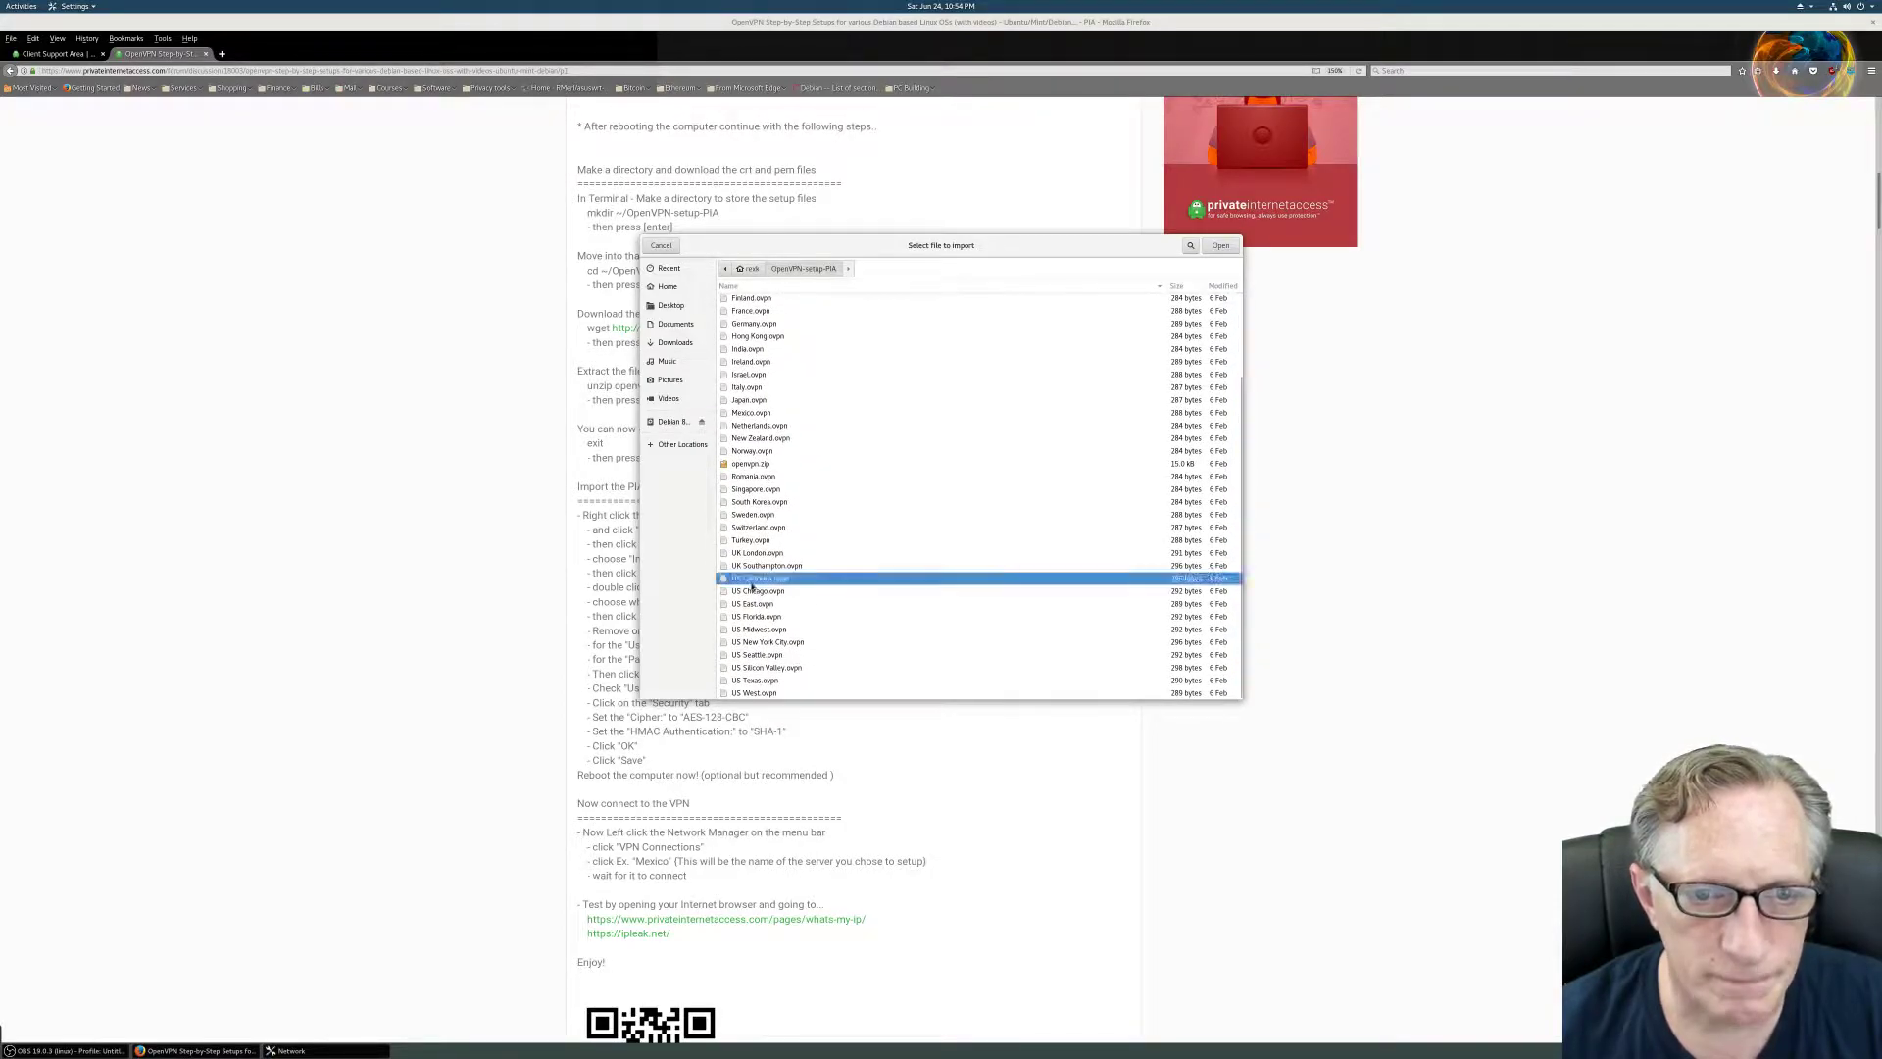
click(1220, 246)
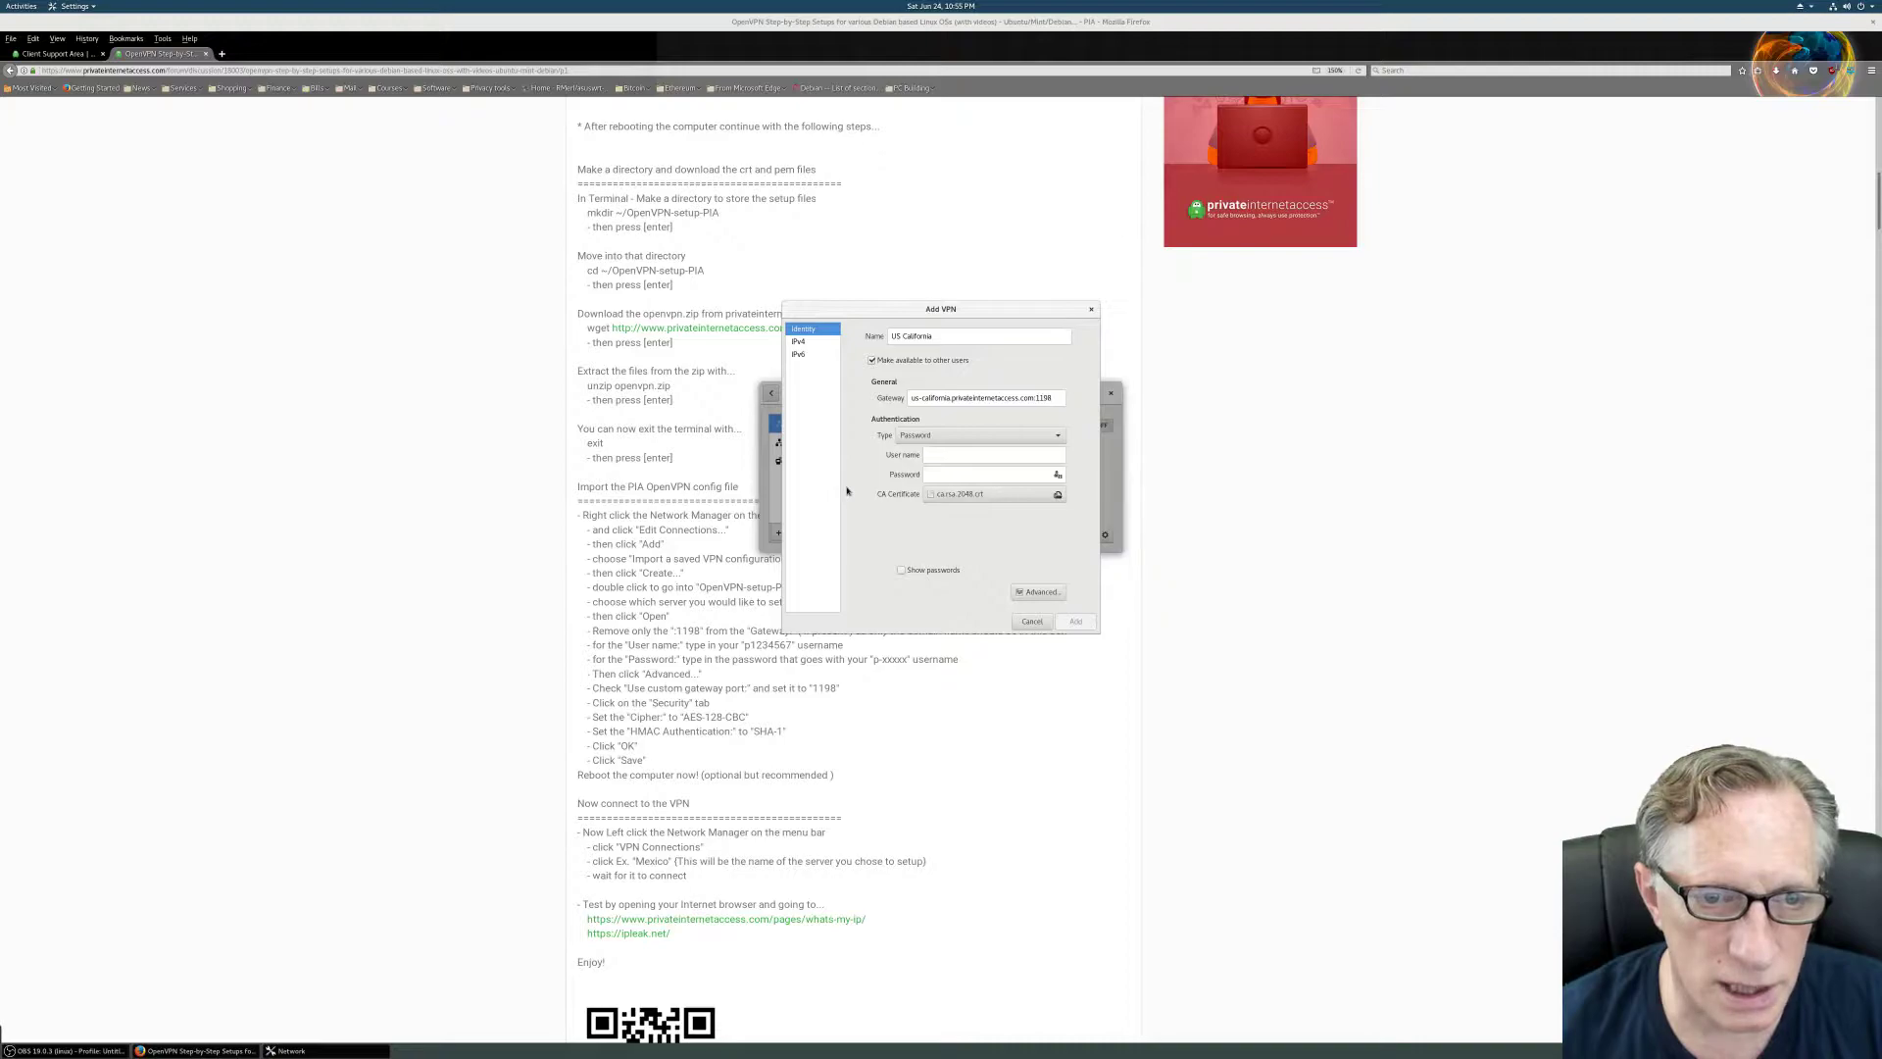
Strip the port from the gateway and enter the PIA account user name and password
click(1058, 397)
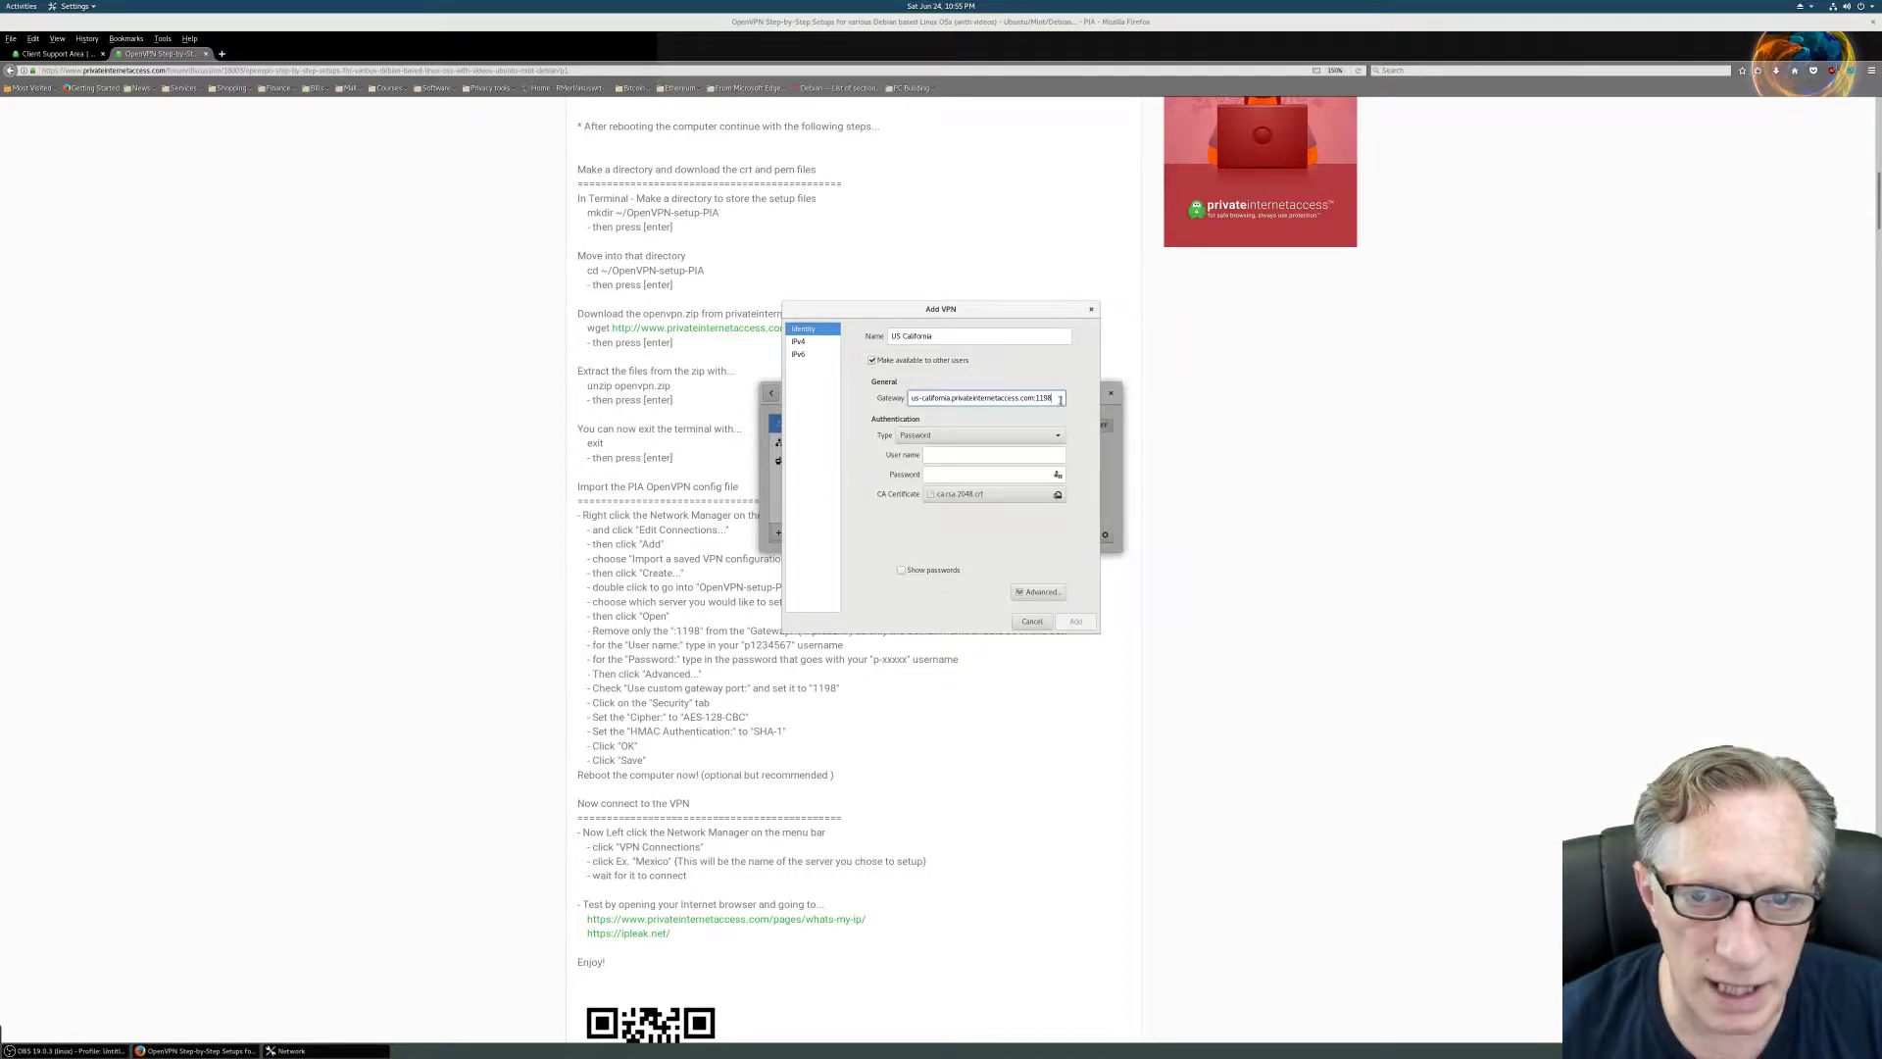
key(BackSpace)
key(BackSpace)
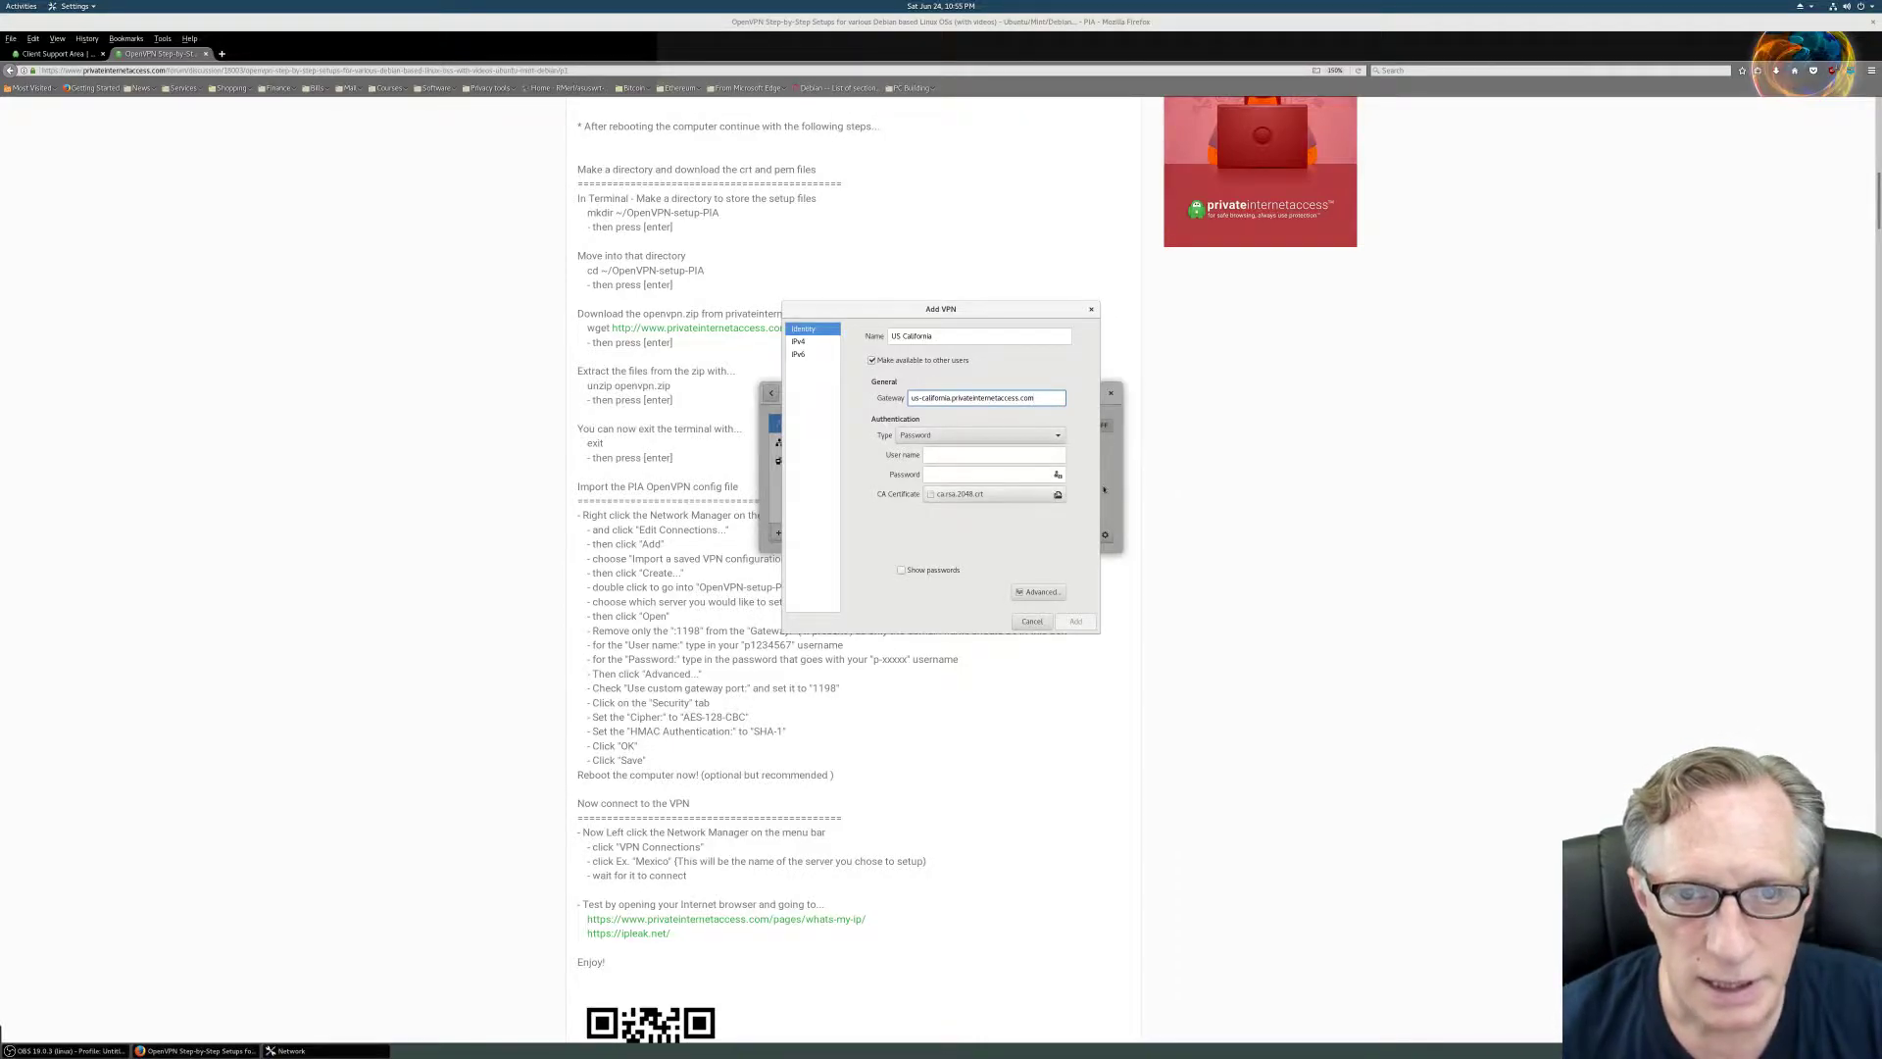
click(951, 455)
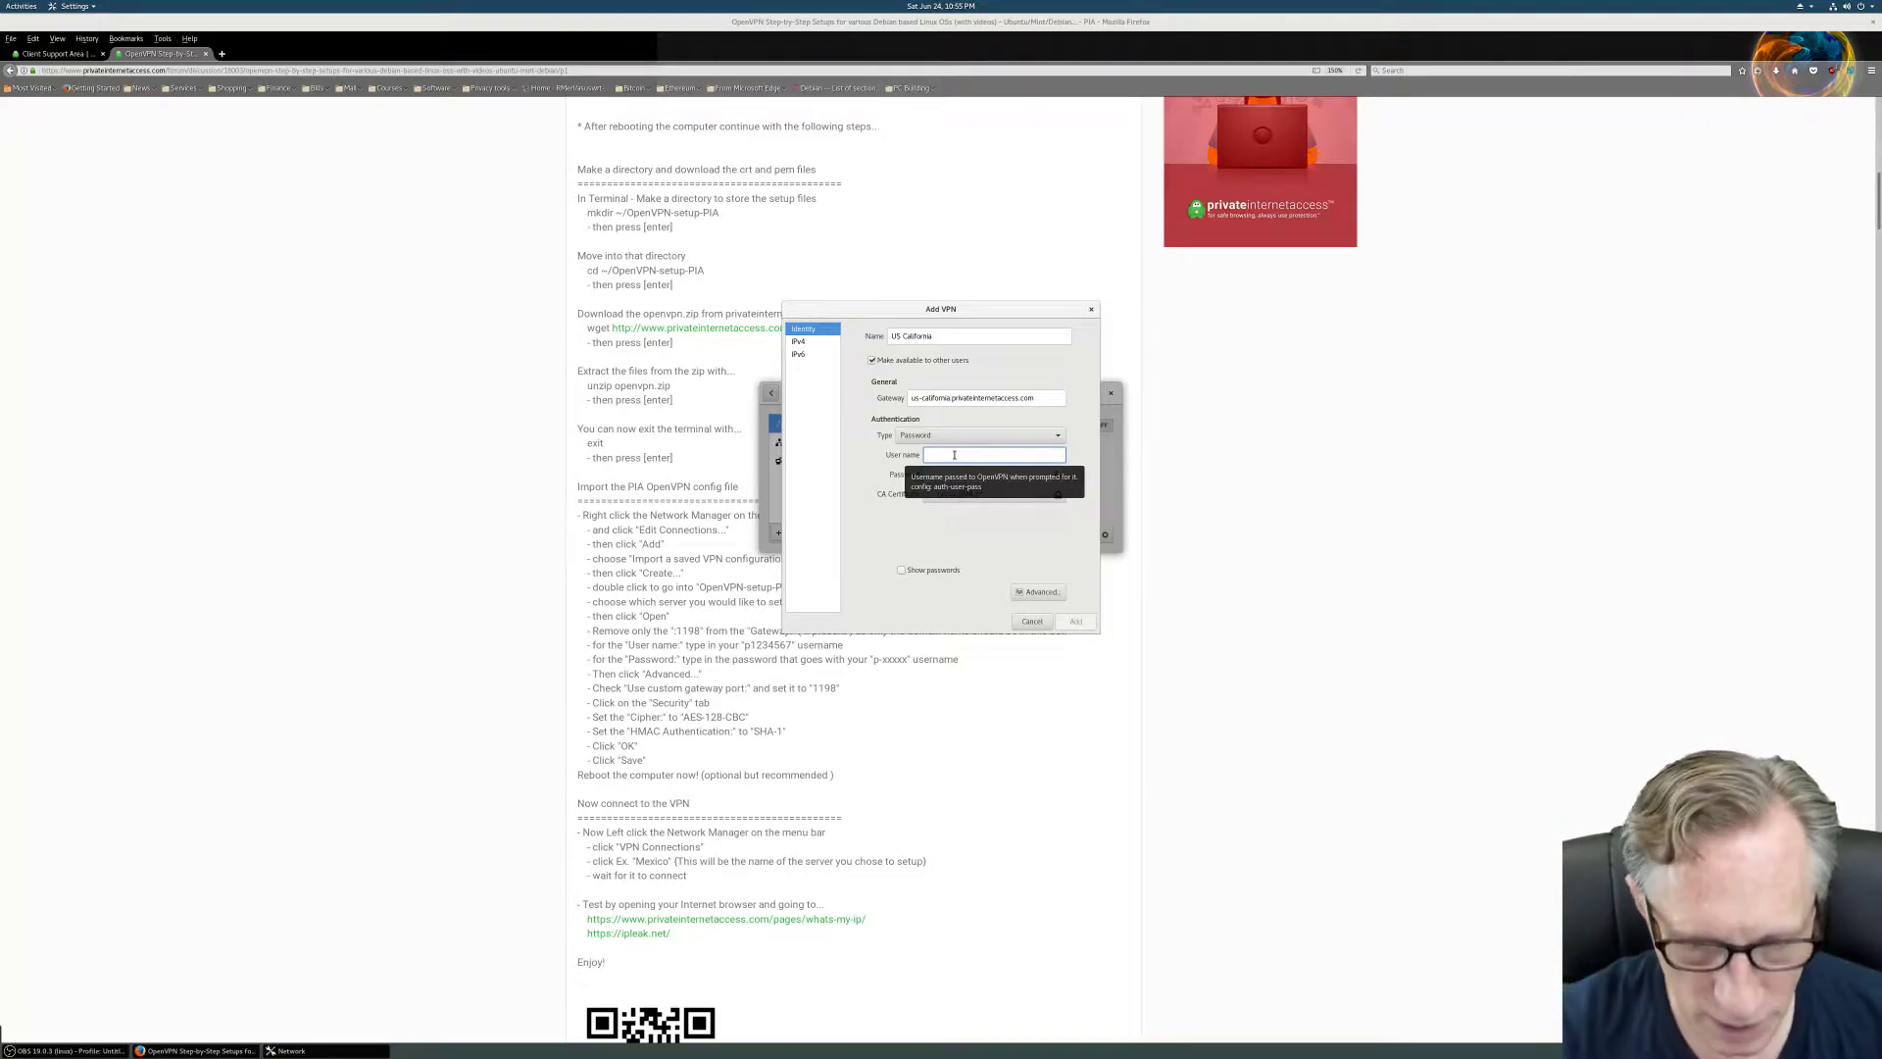
text(p1399486)
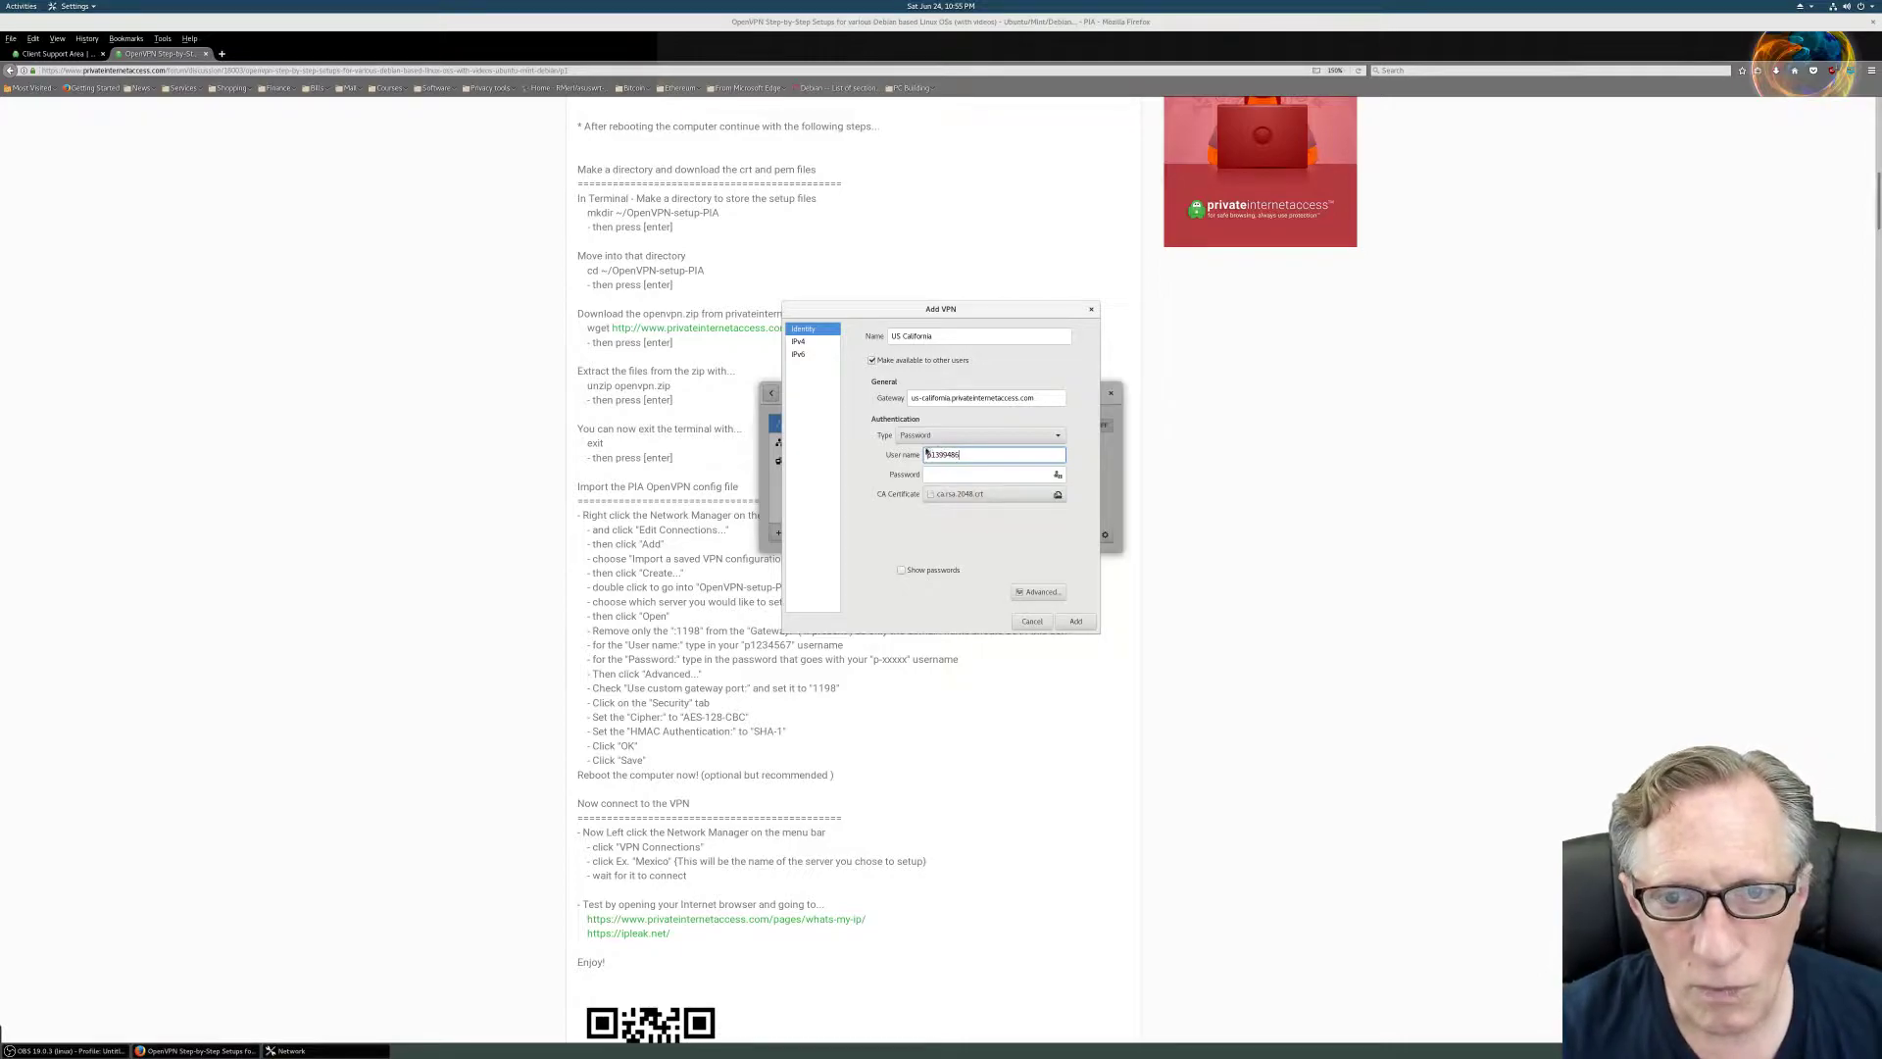
click(954, 476)
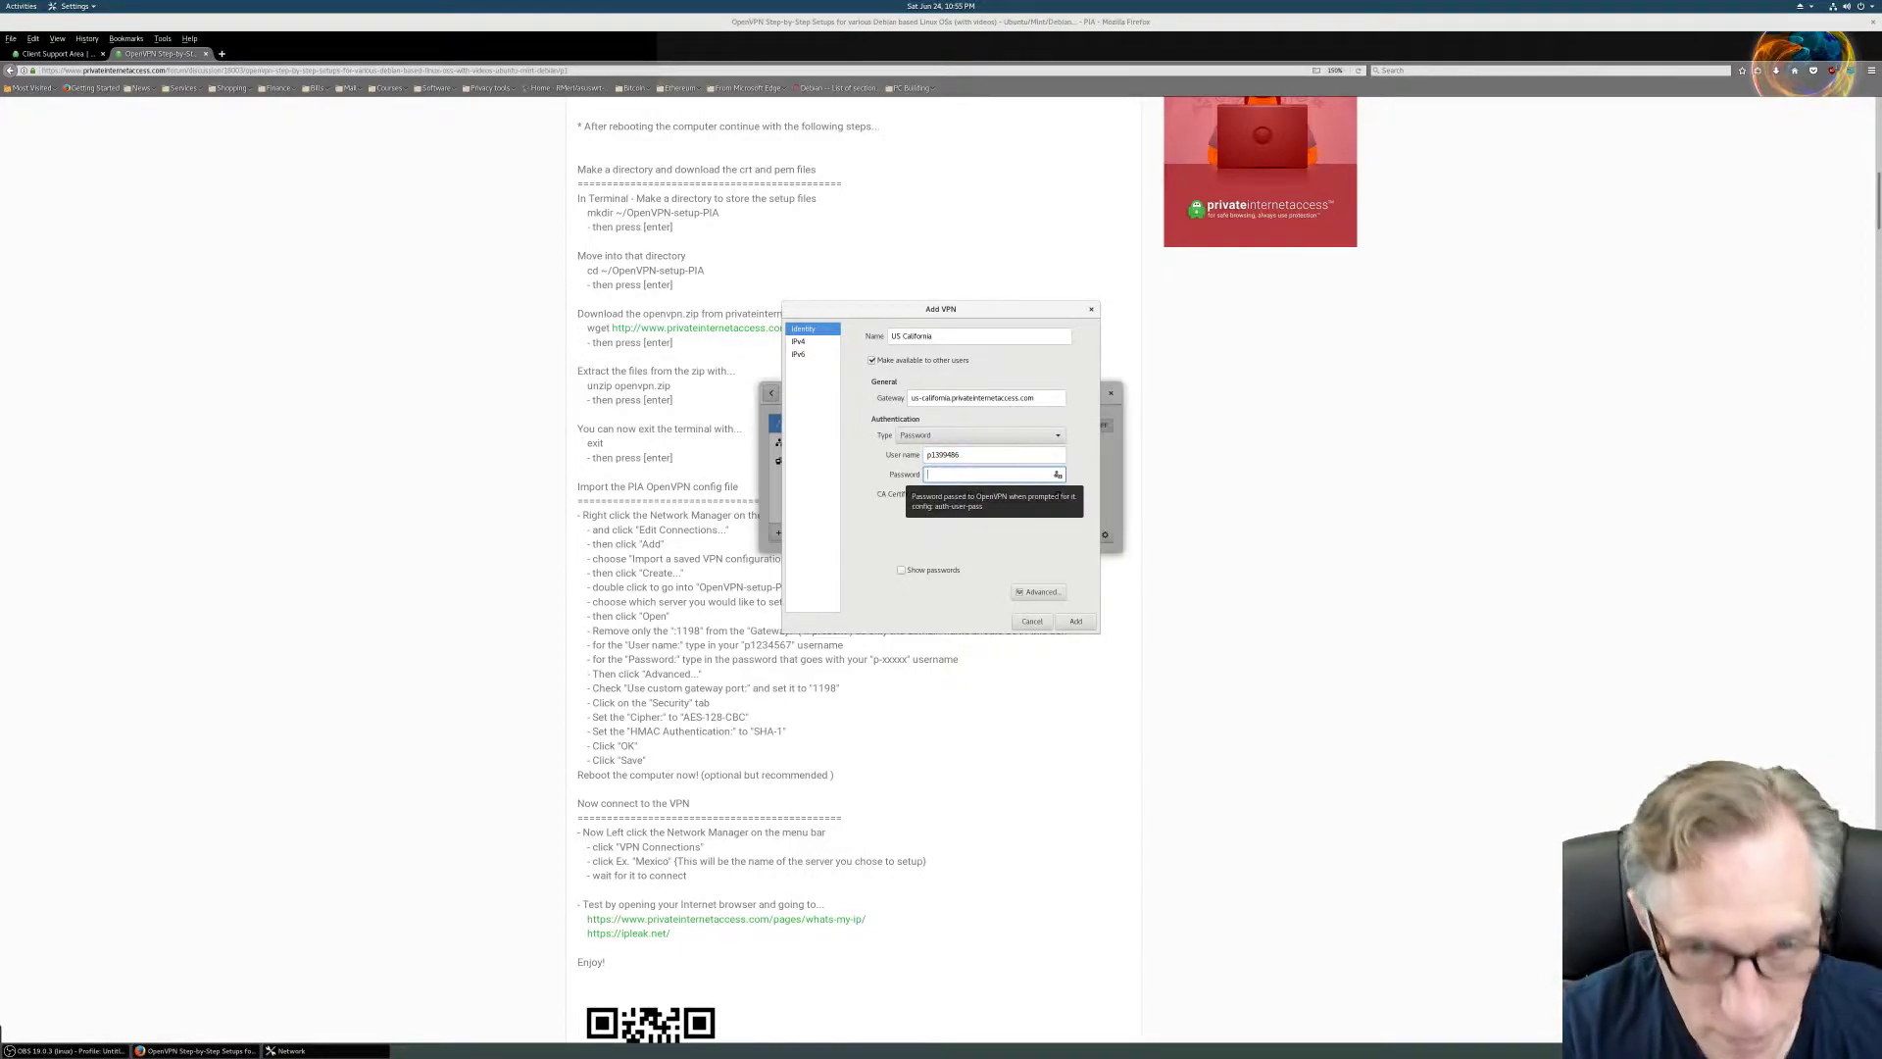
text(•)
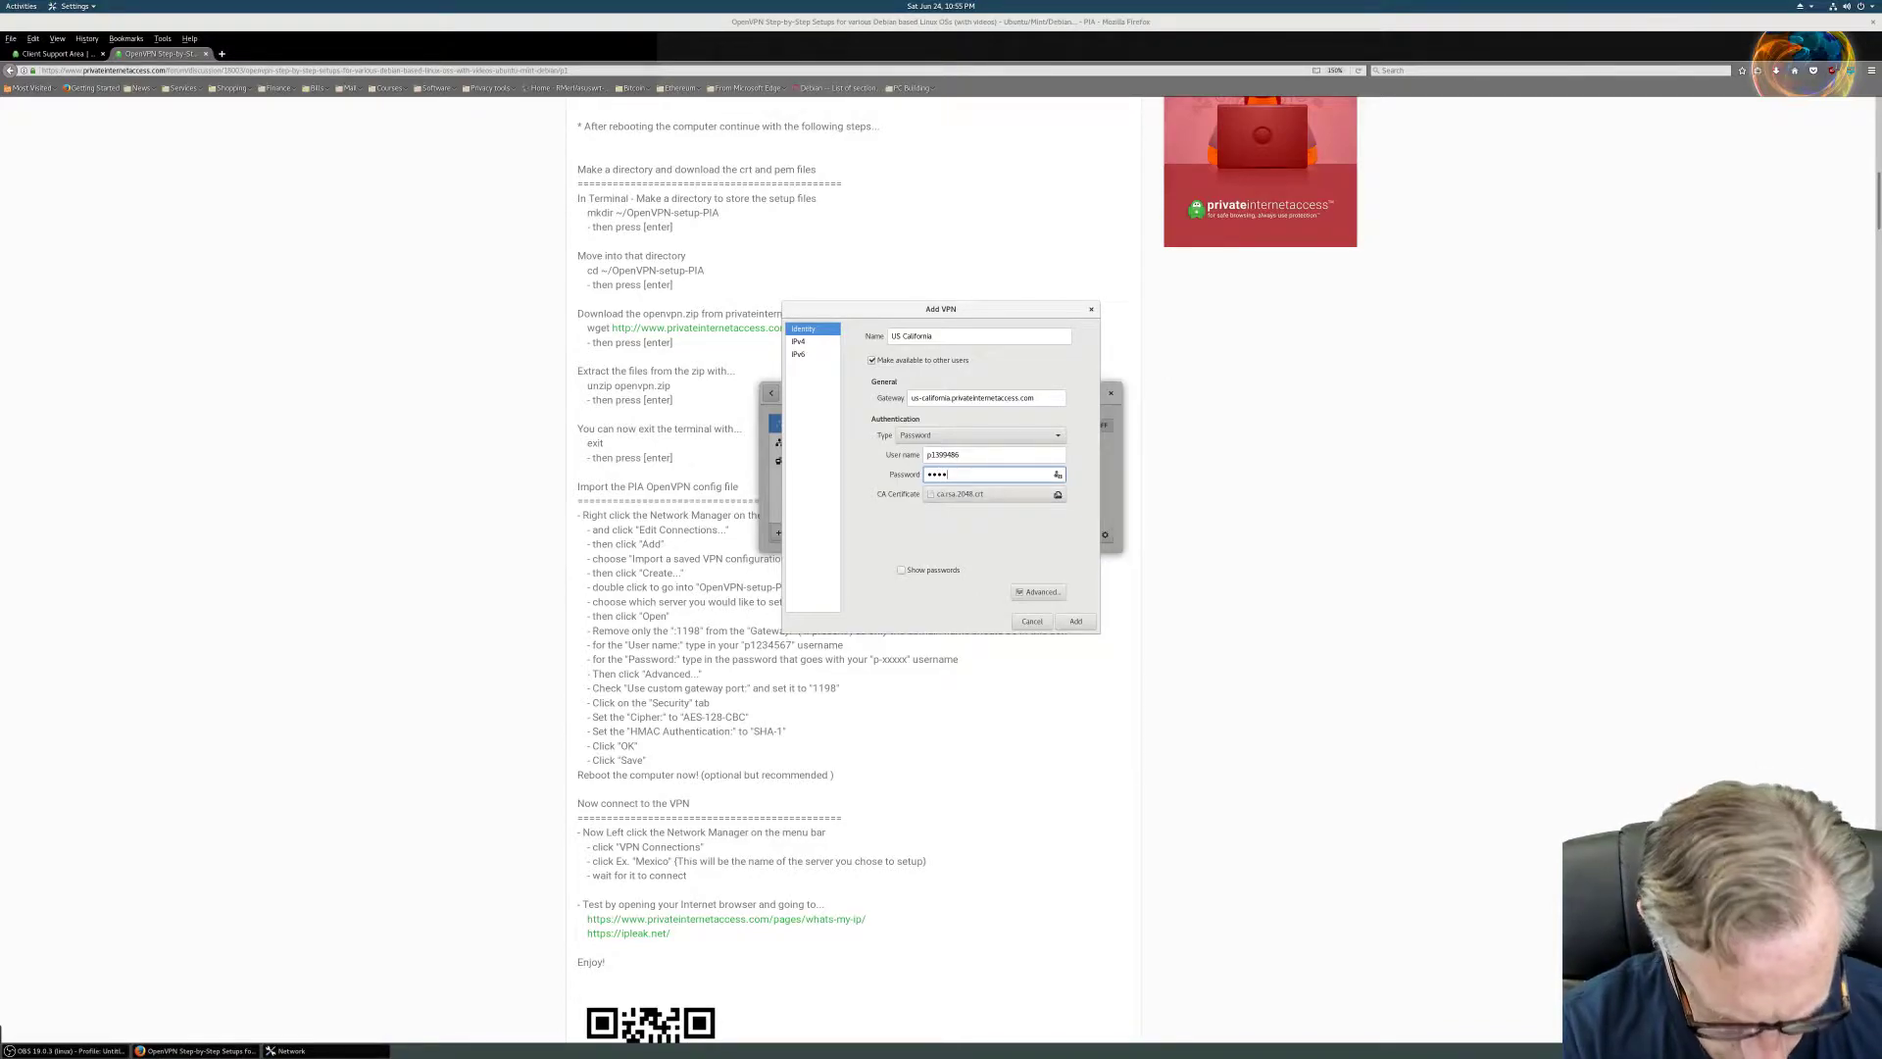
text(•)
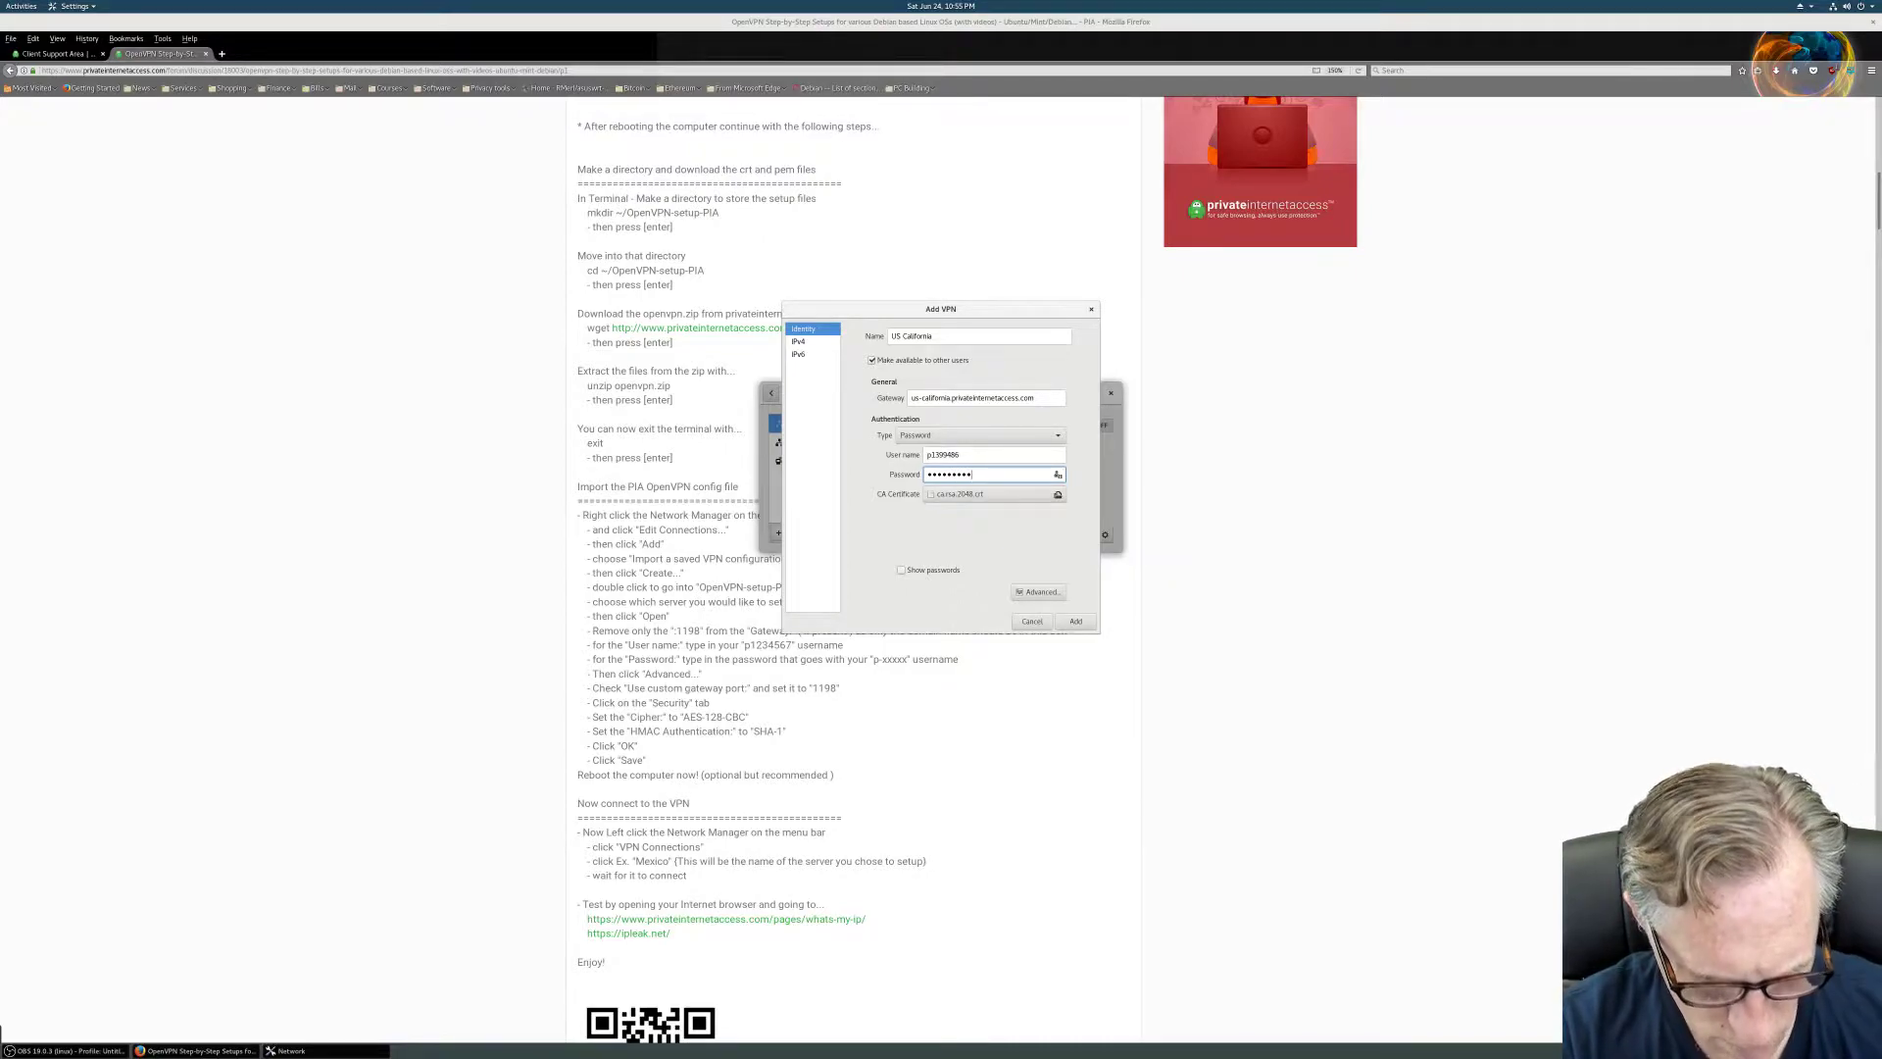
text(•)
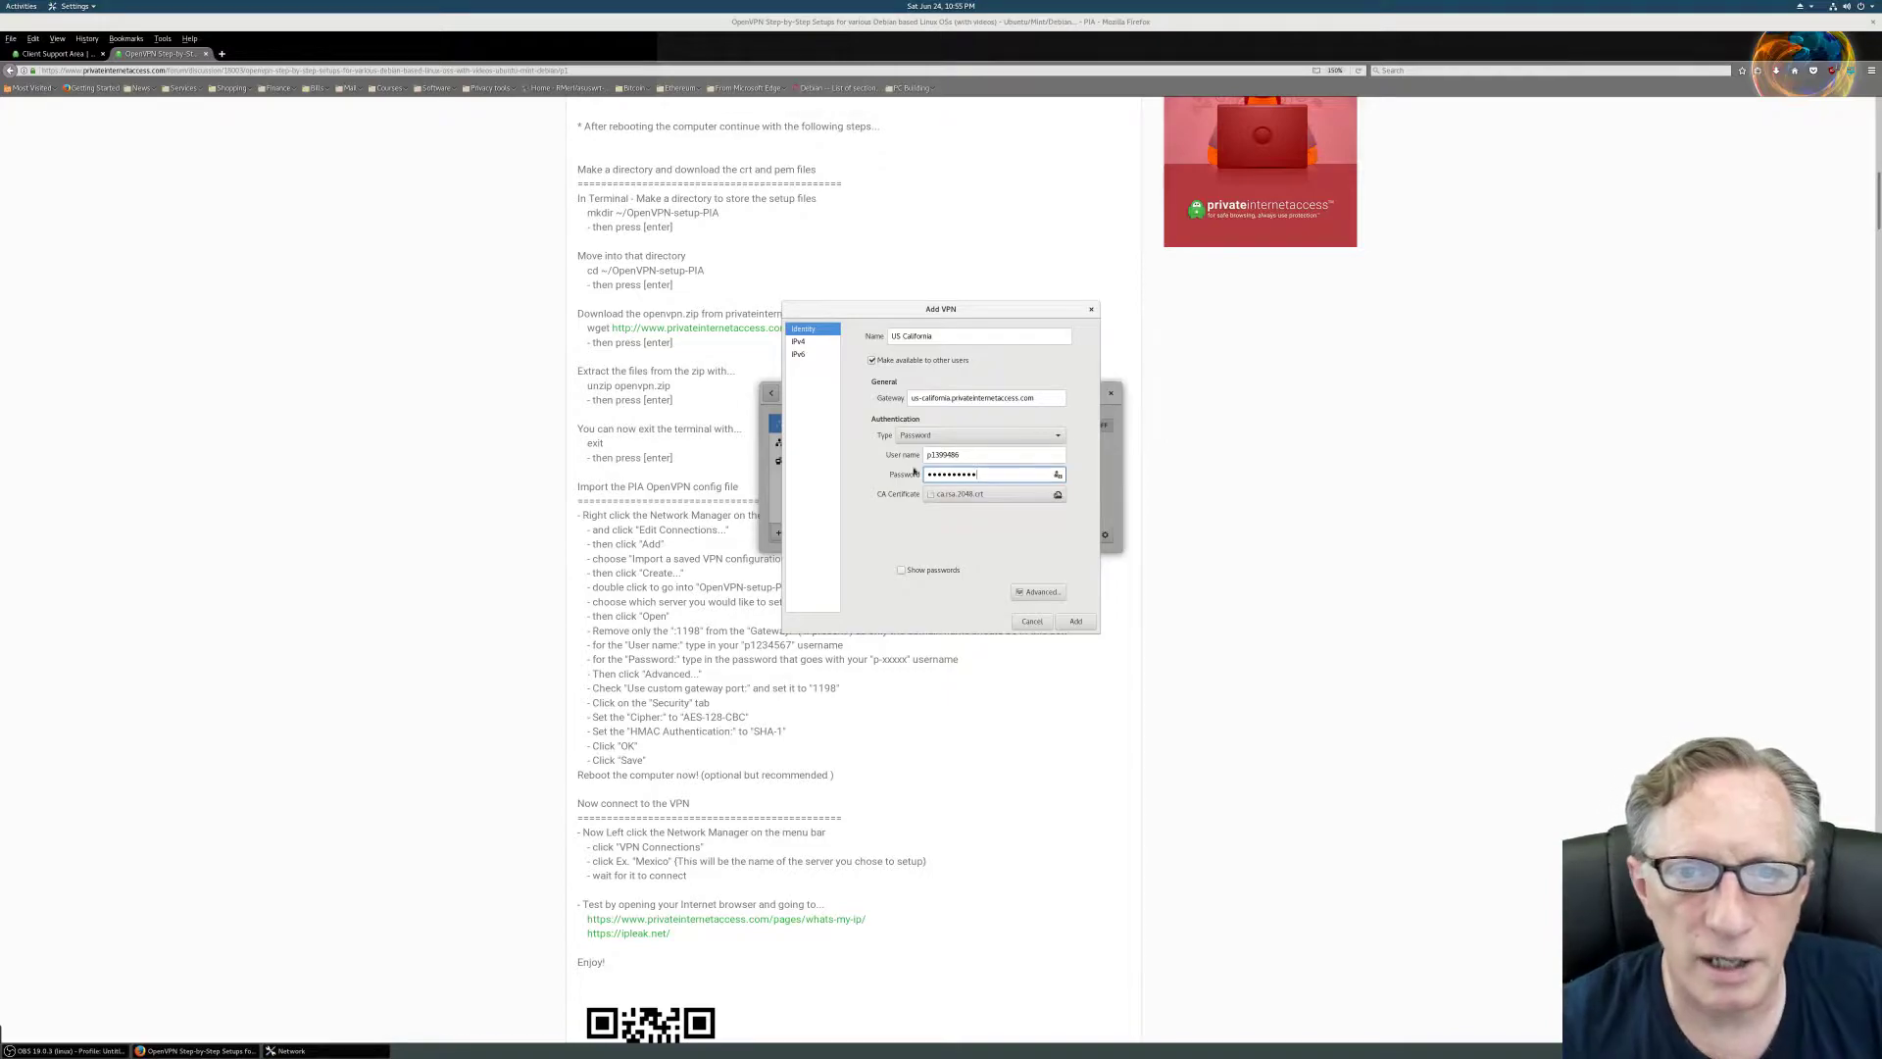
click(1038, 593)
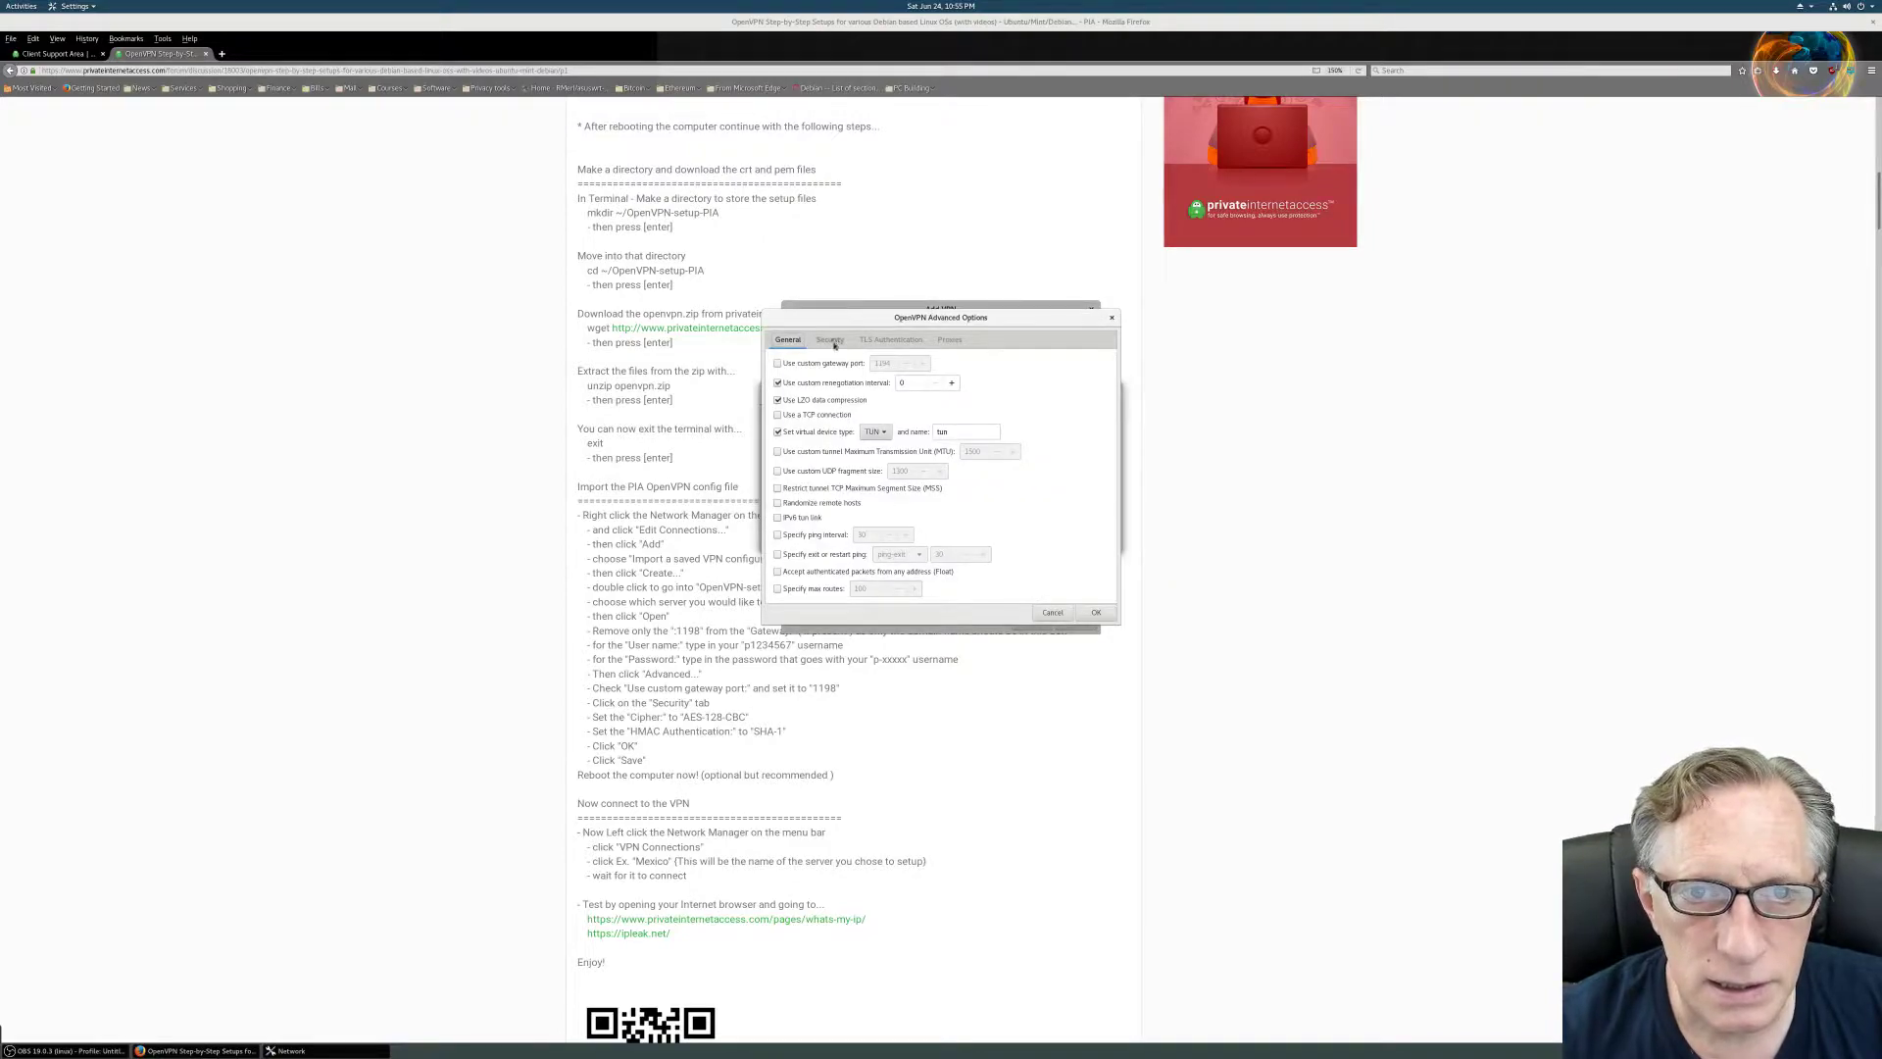
Set a custom gateway port of 1198, keeping AES-128-CBC cipher and SHA-1 HMAC
click(834, 345)
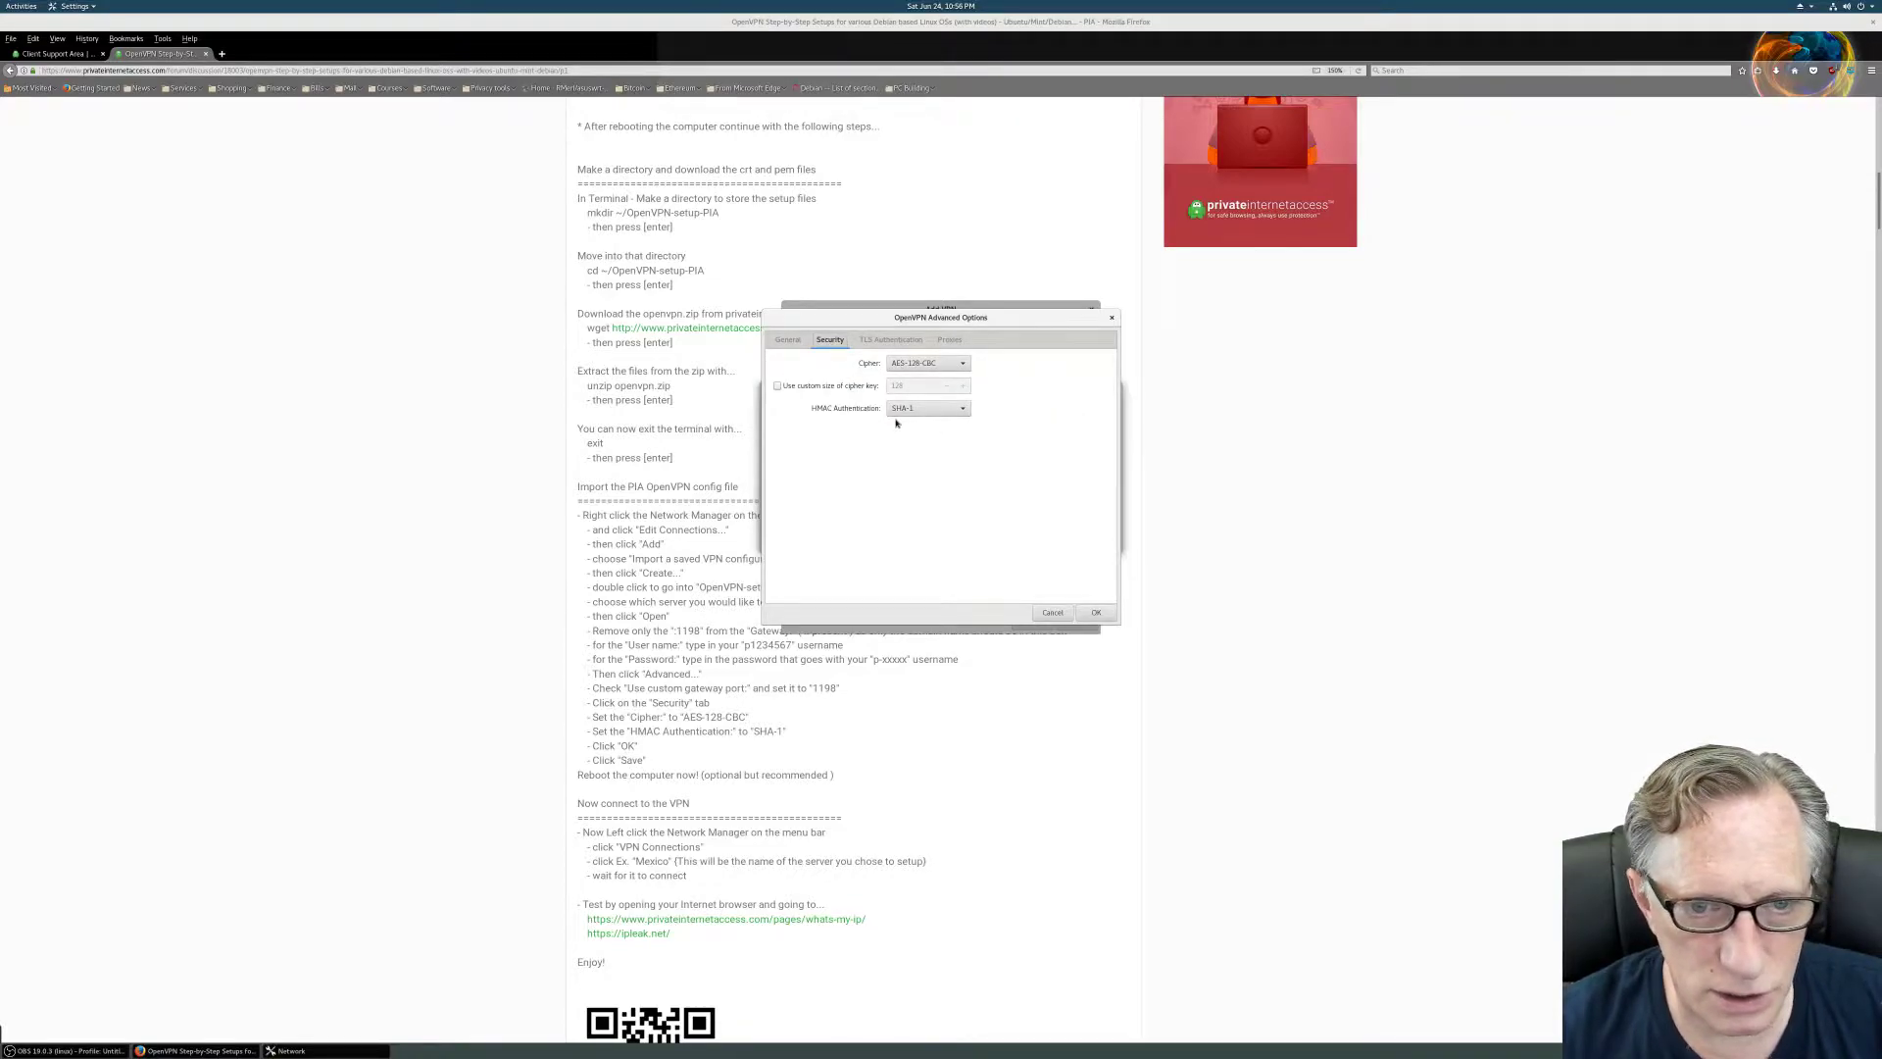
click(790, 341)
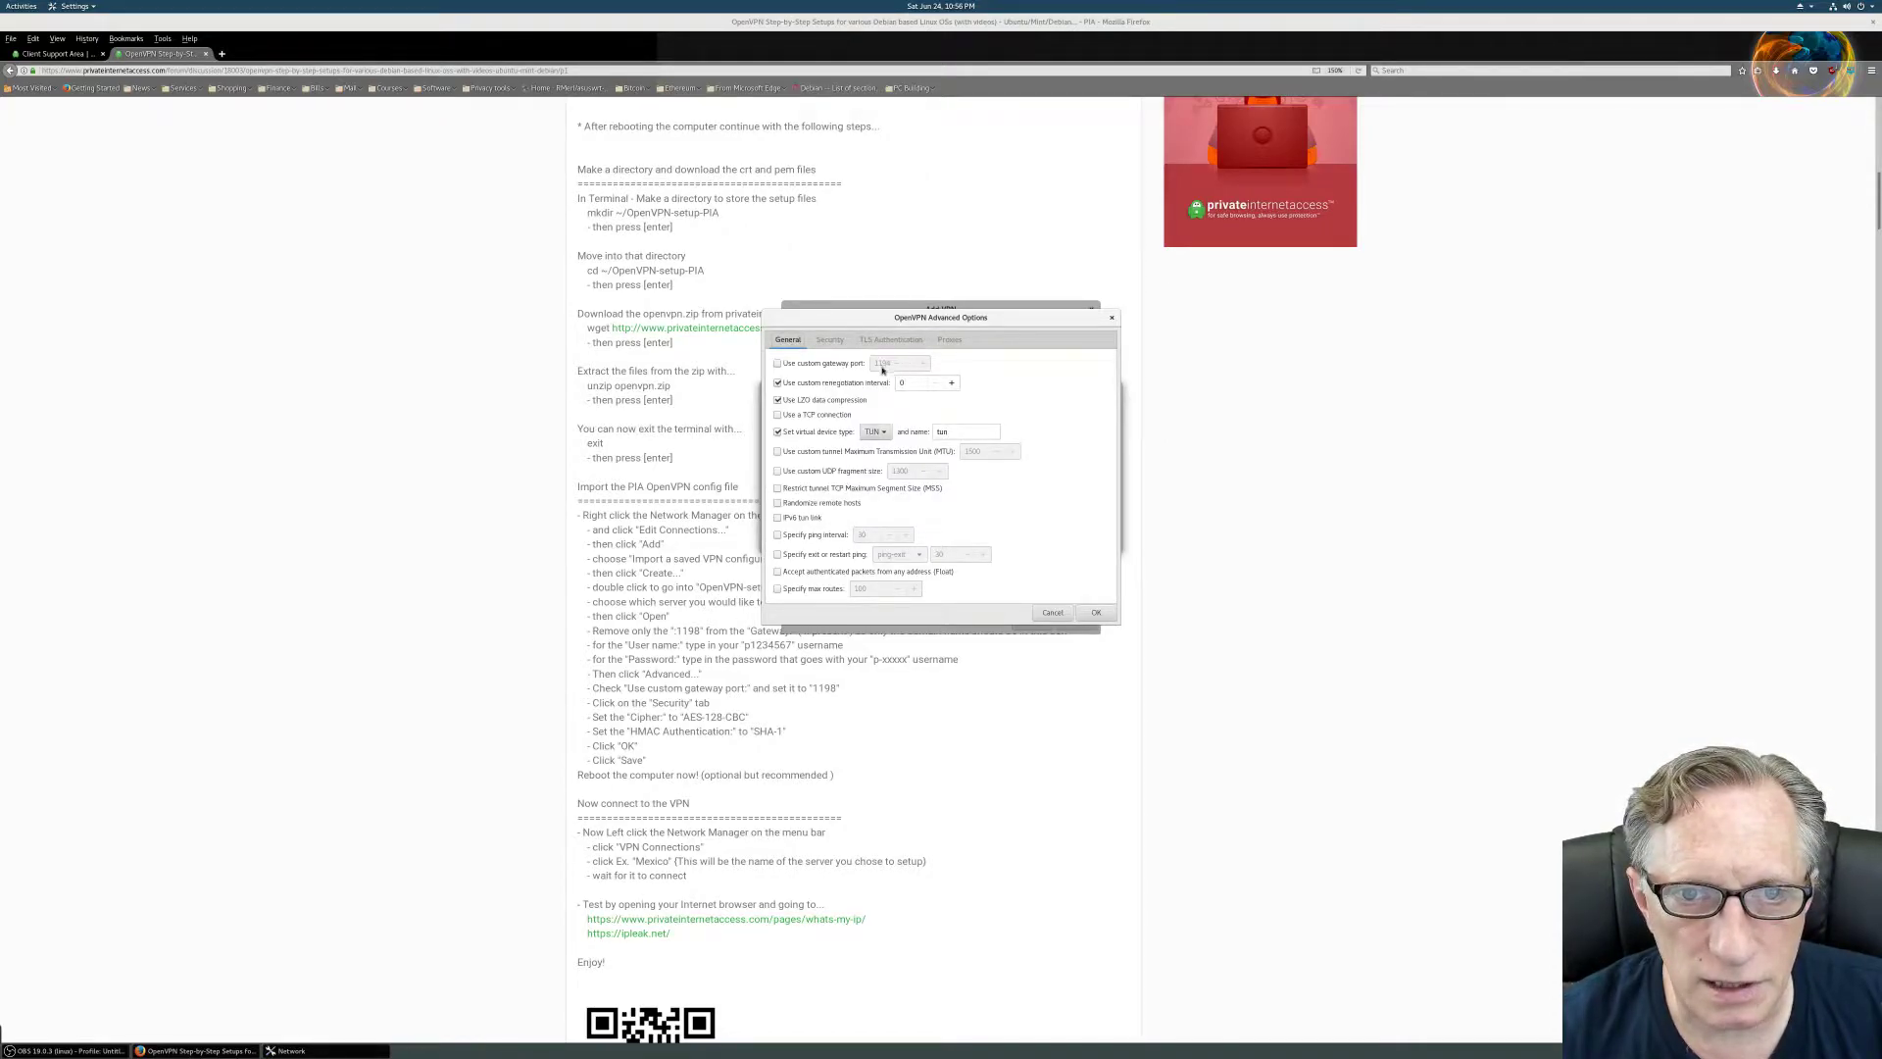
click(777, 363)
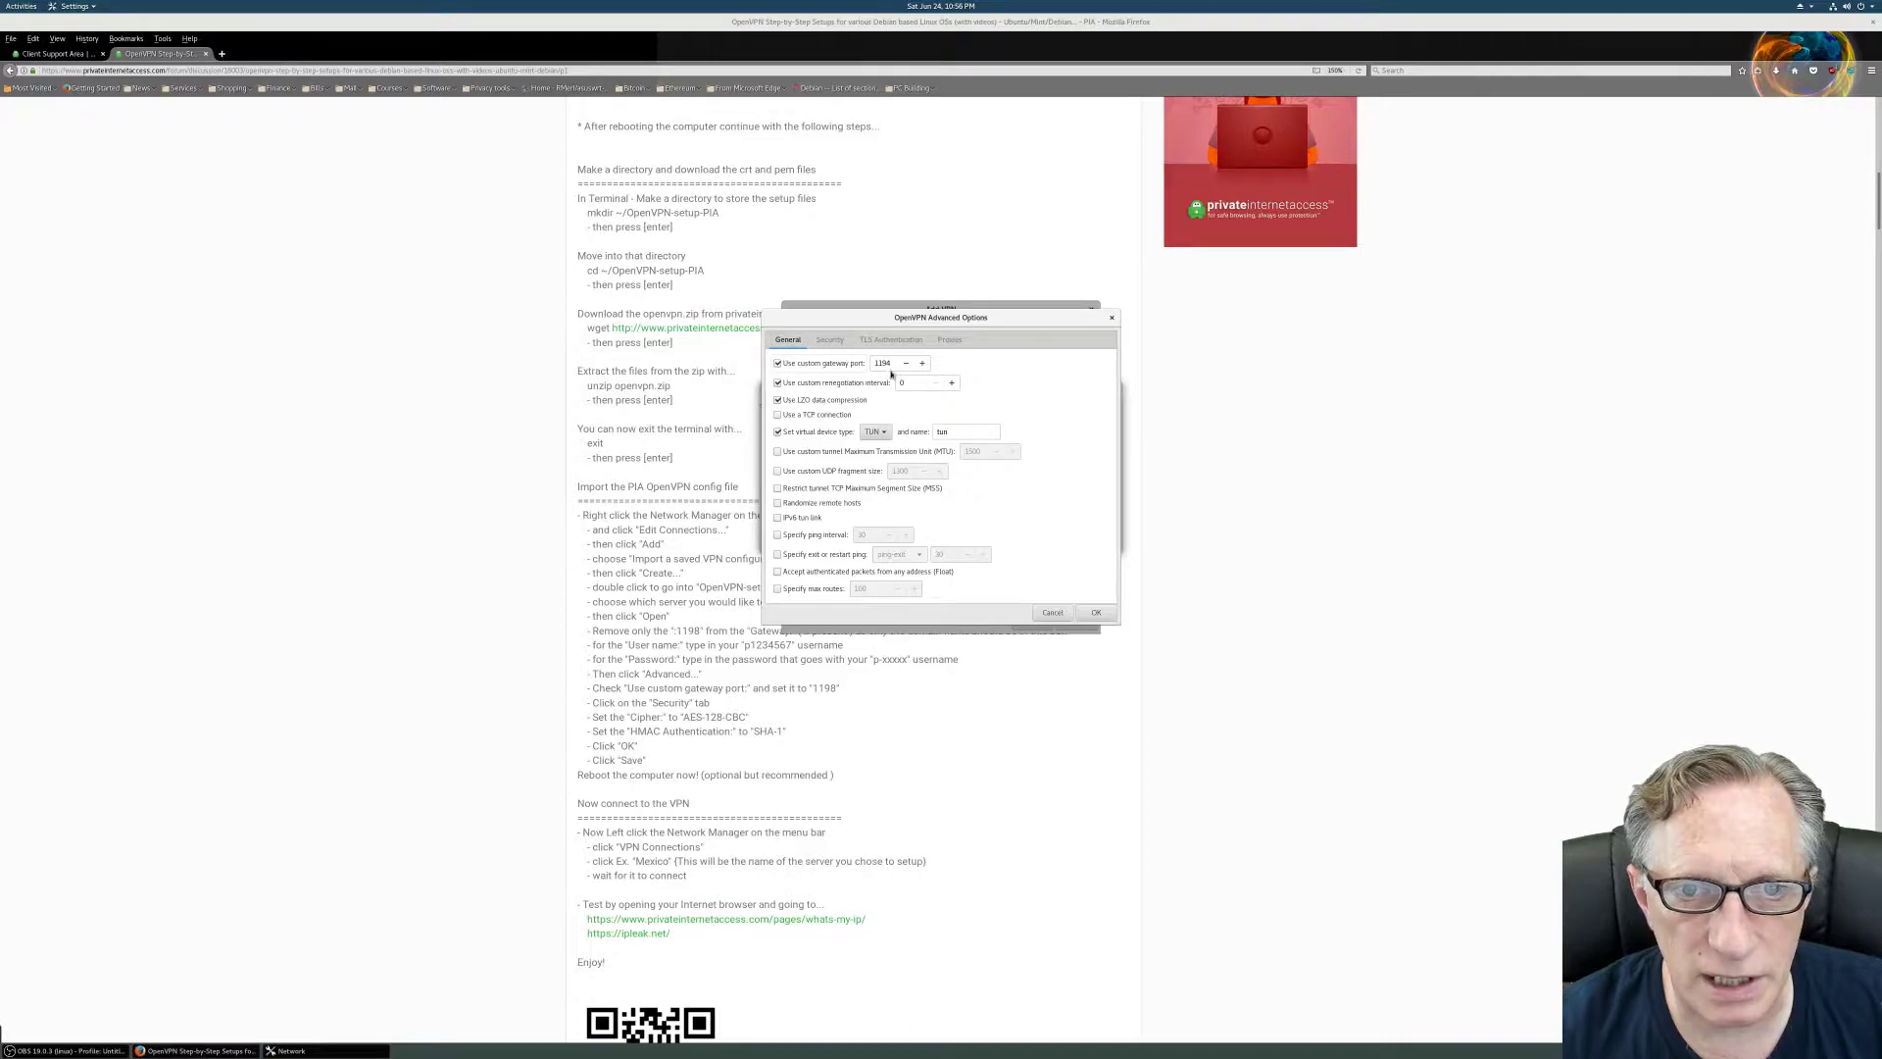
click(926, 364)
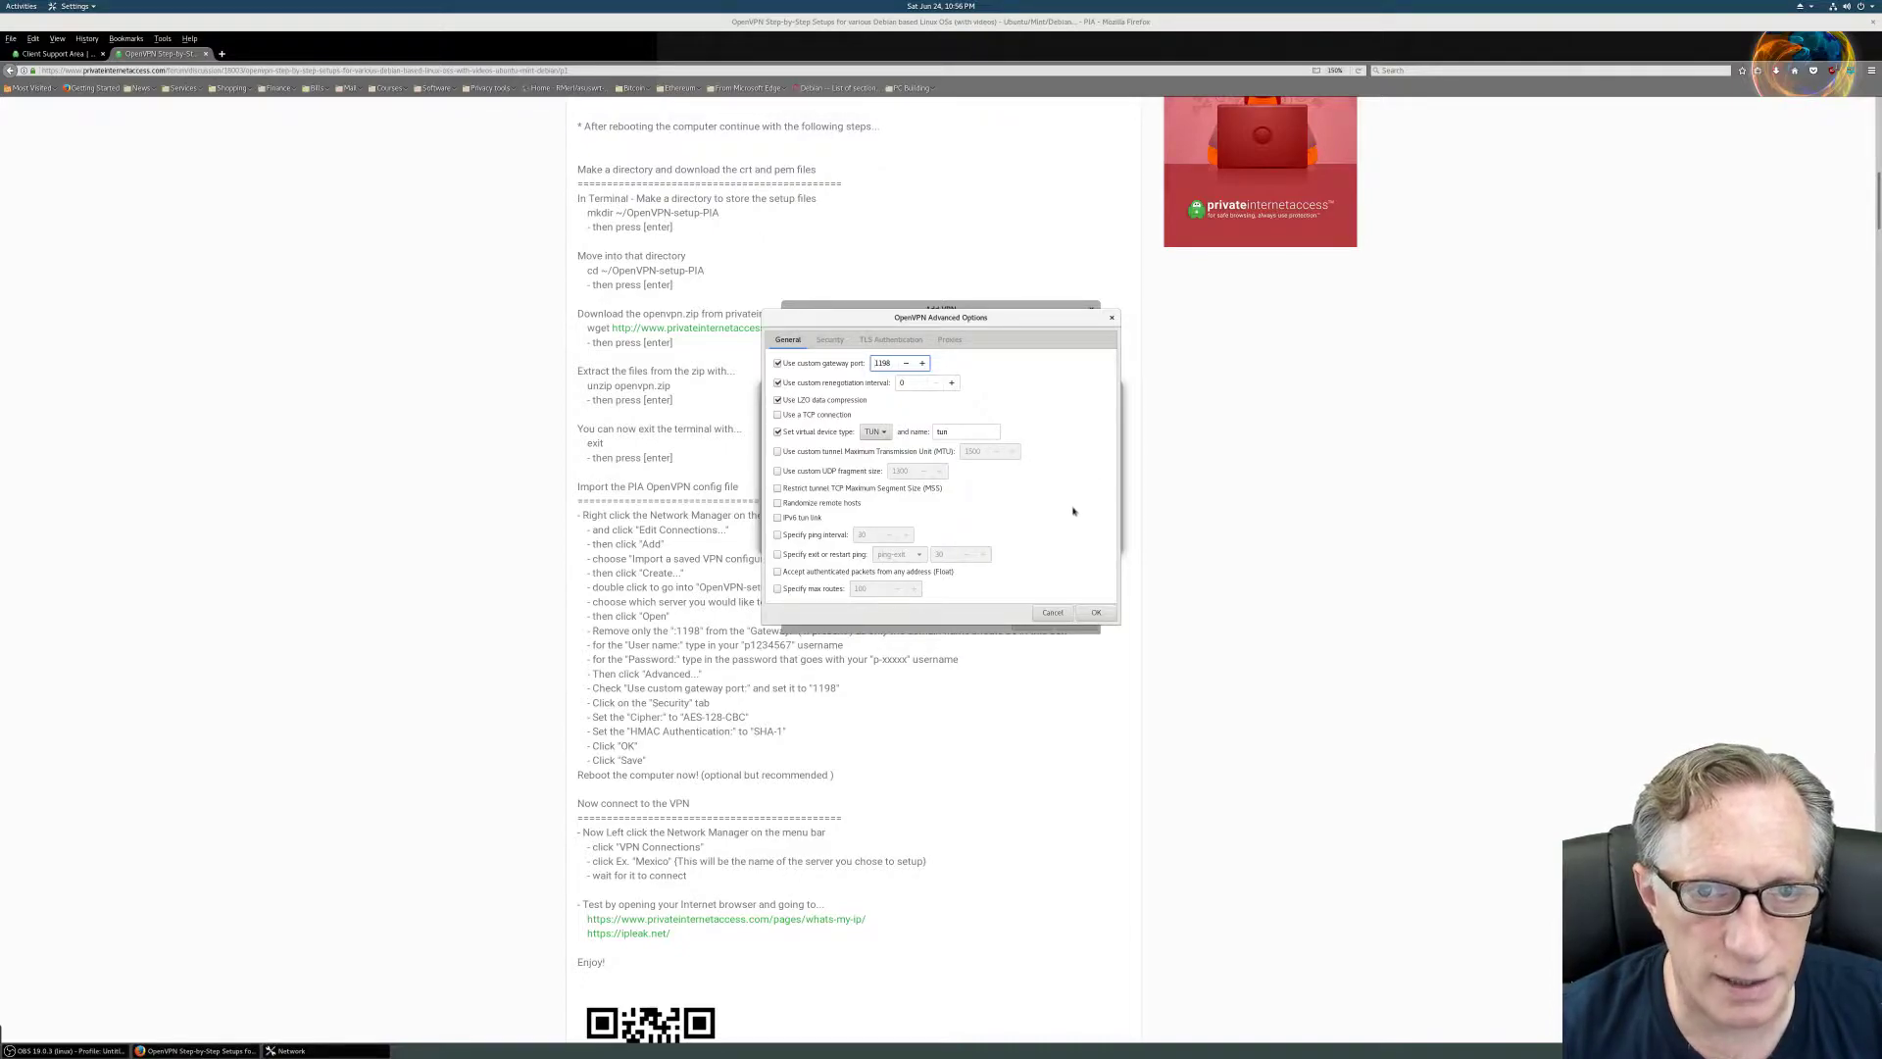
click(830, 340)
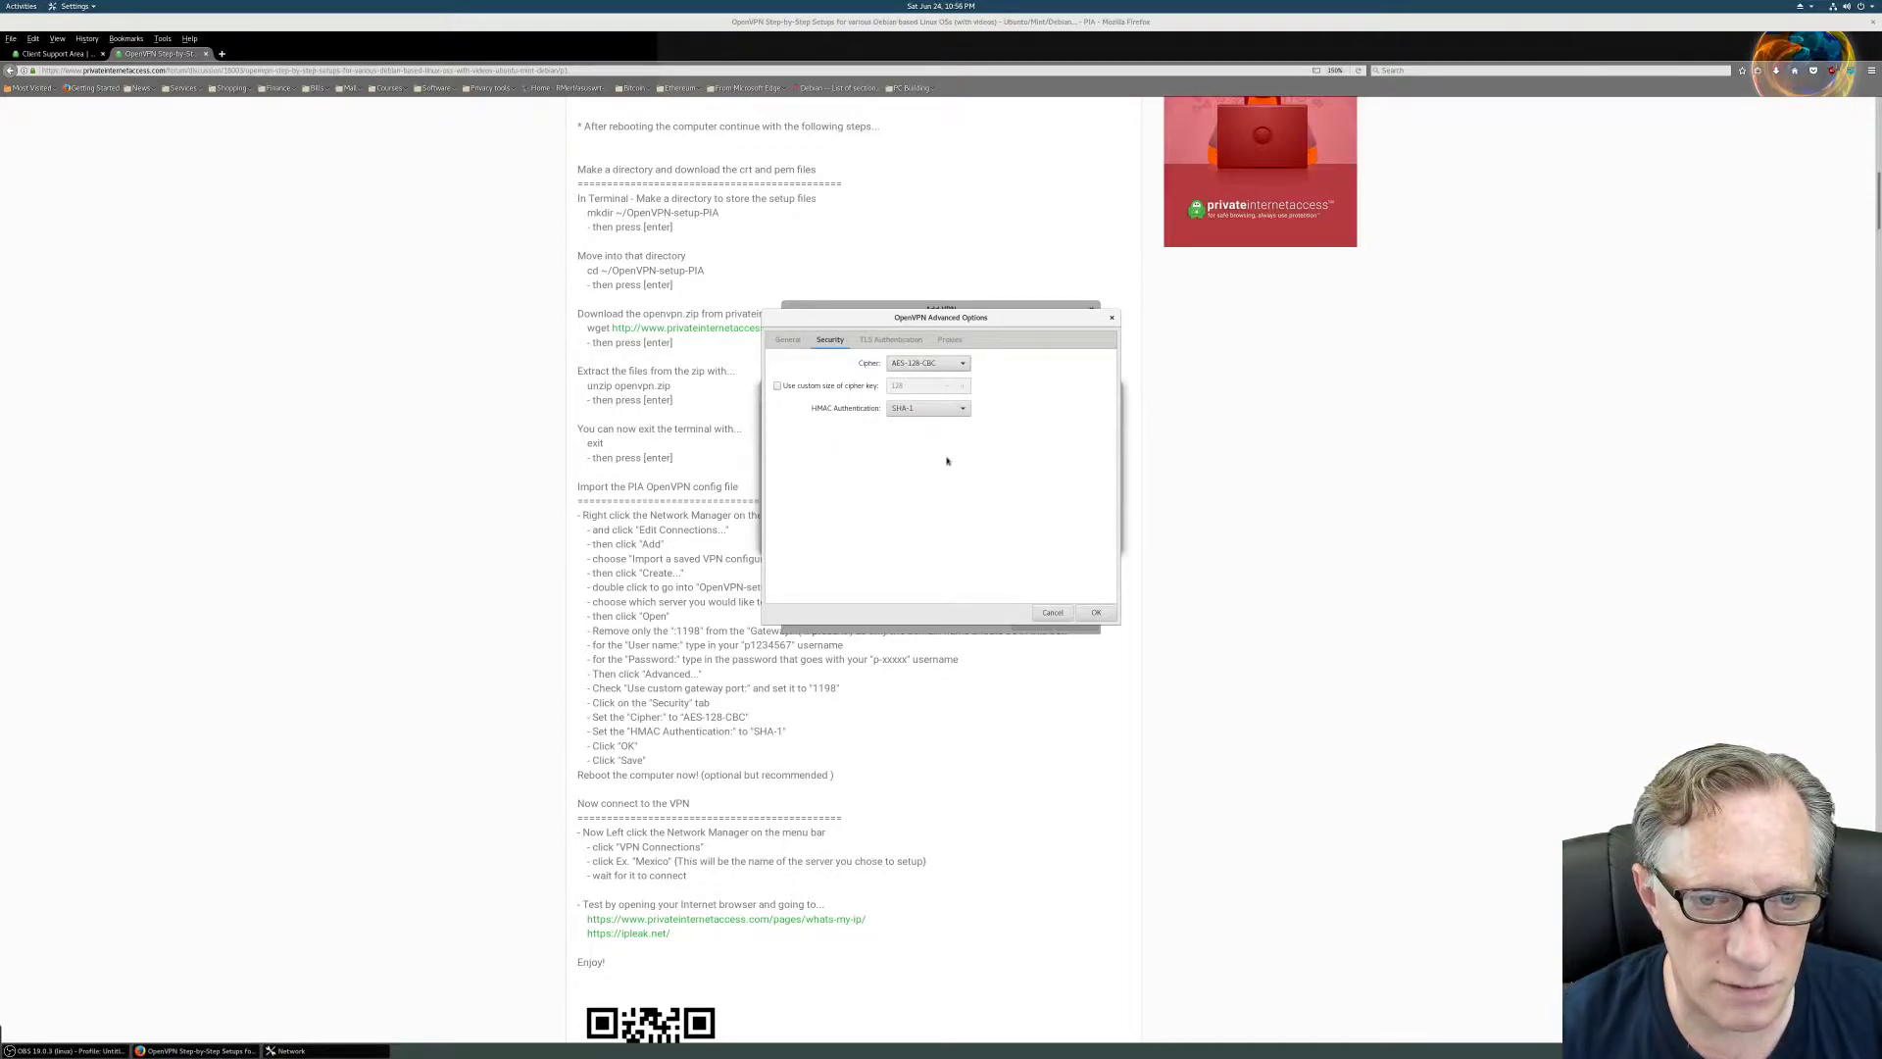
click(1095, 613)
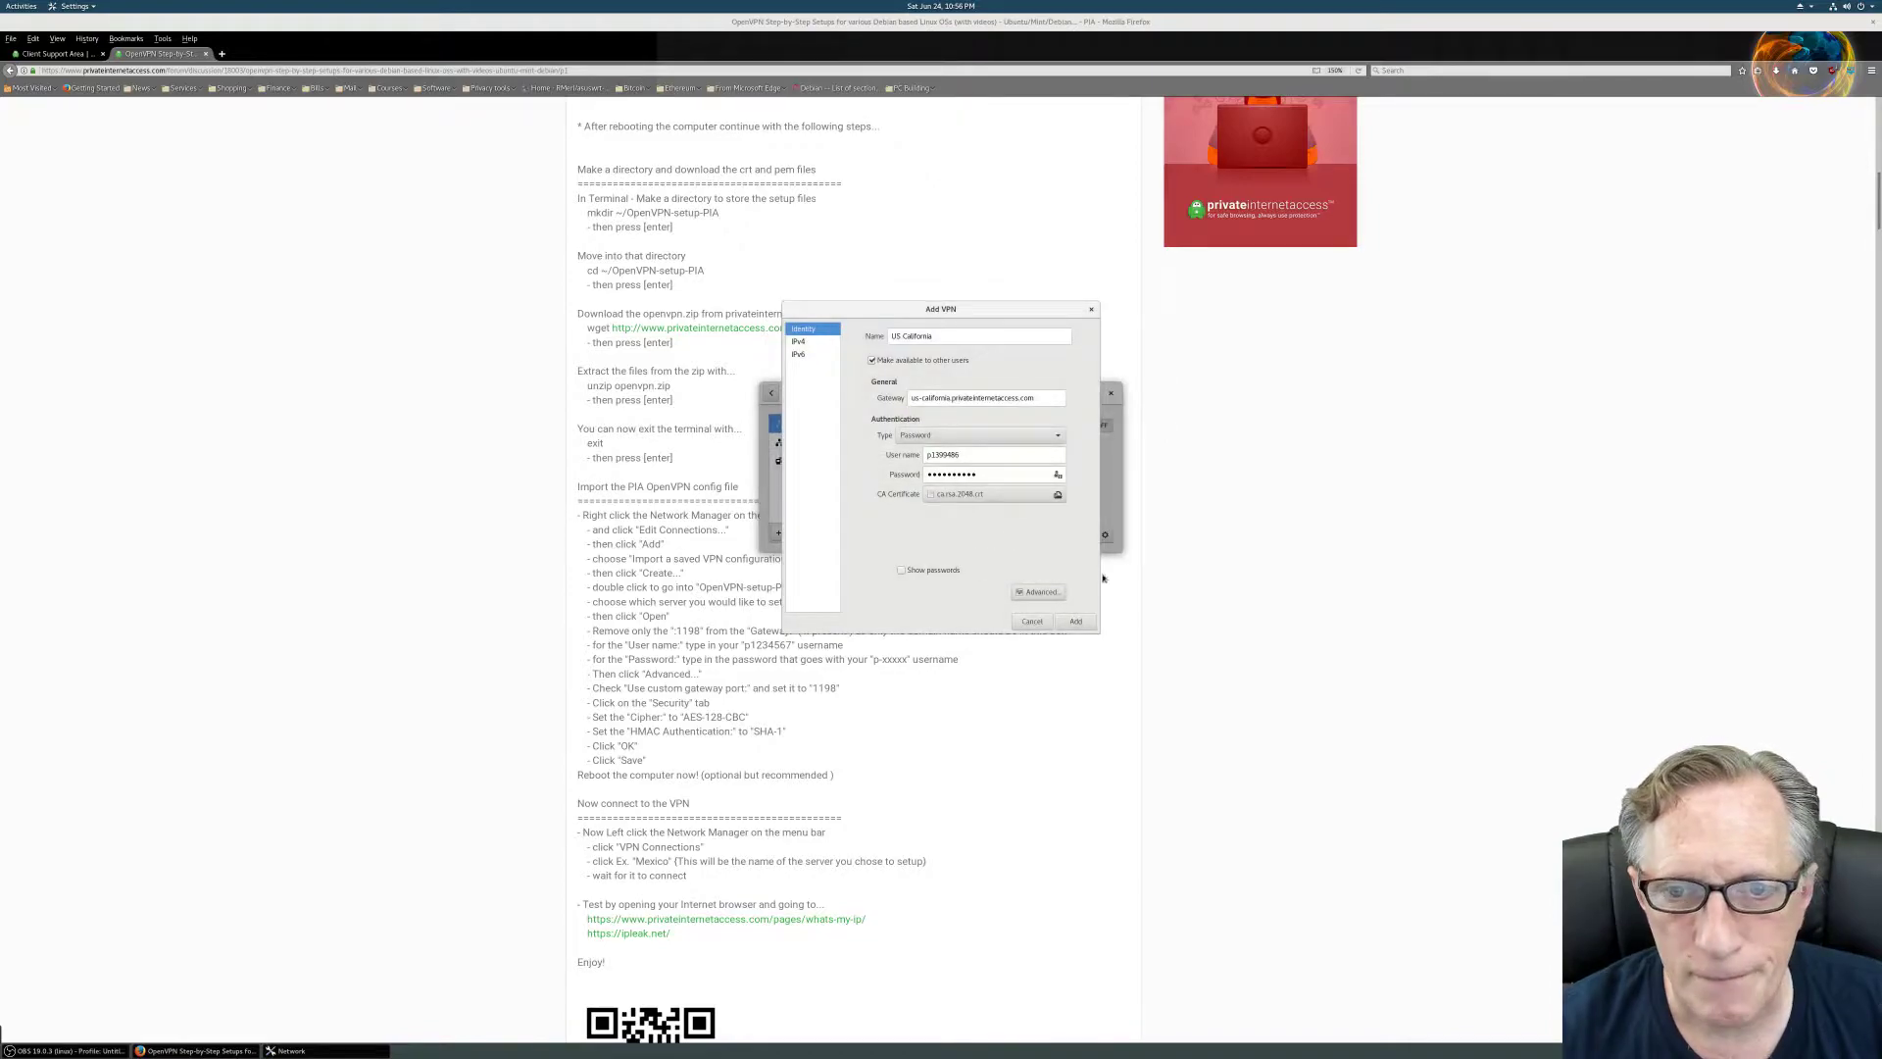
Add the US California VPN and switch it on to connect
click(1084, 623)
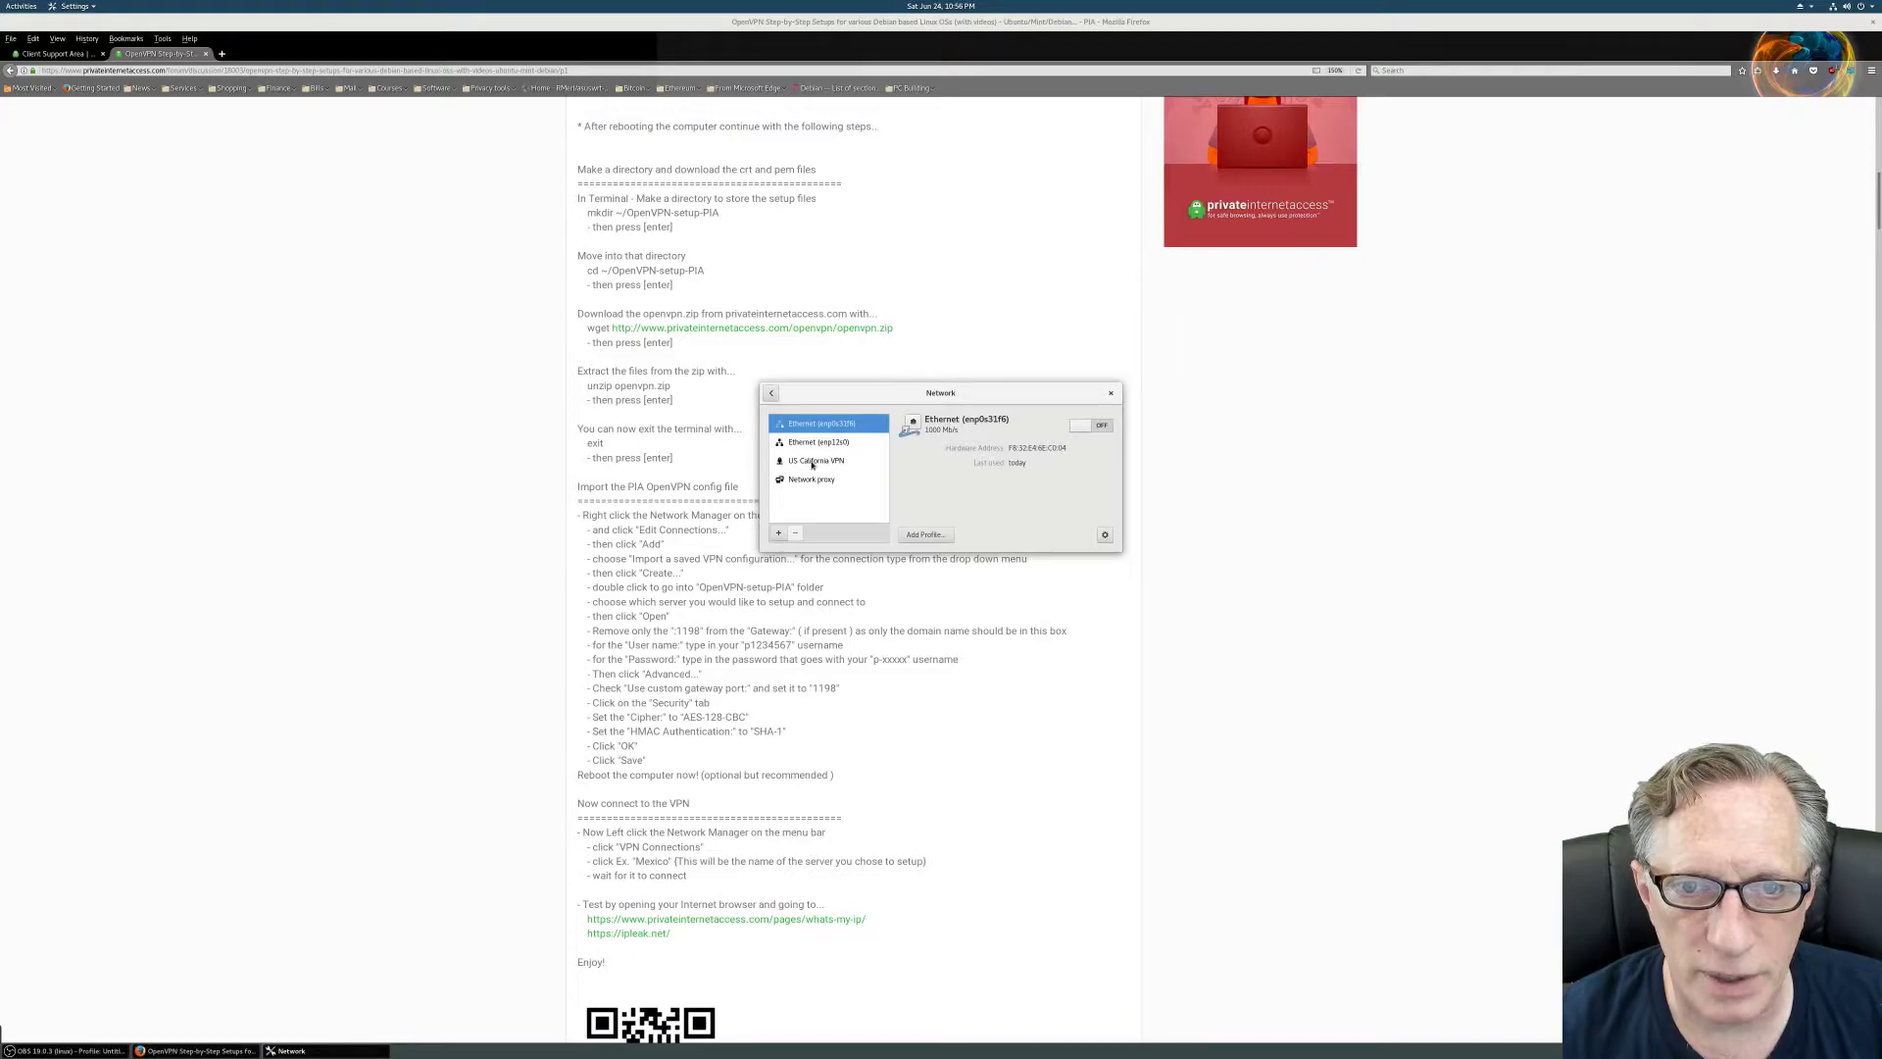
click(812, 463)
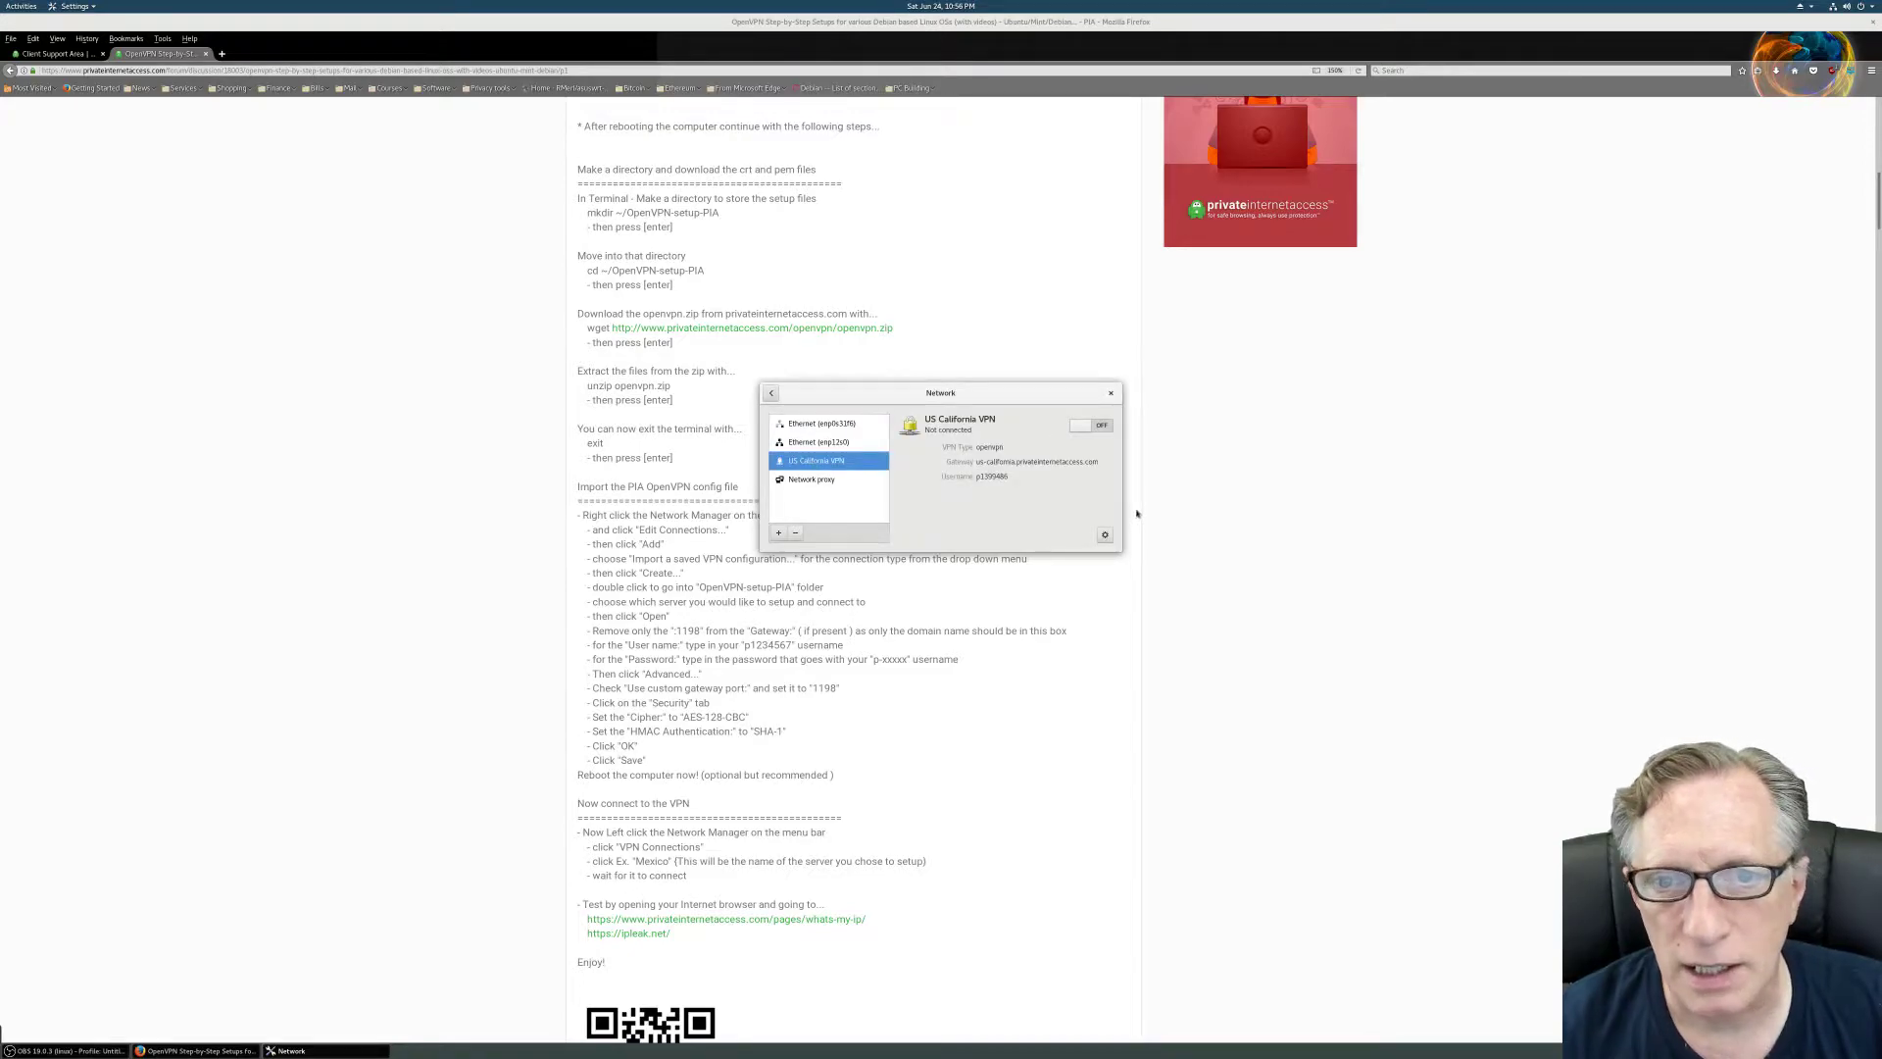
click(1080, 426)
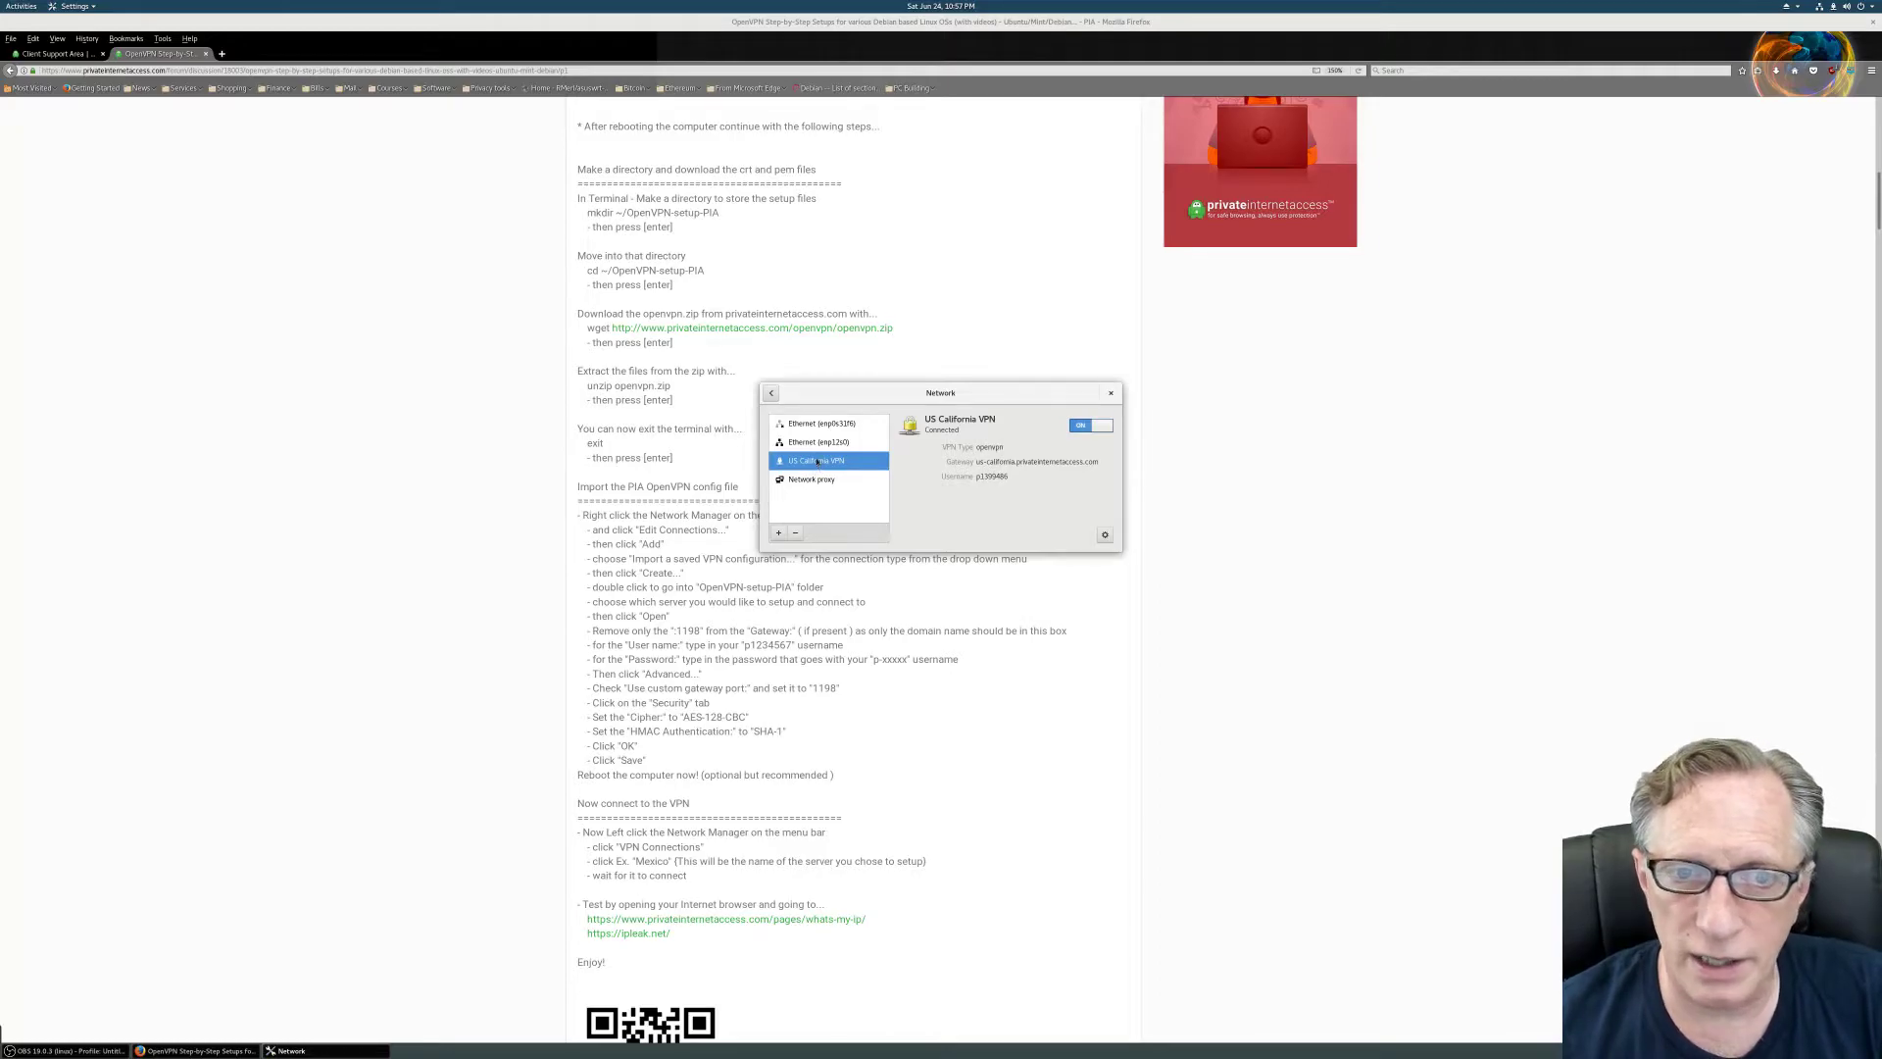
click(778, 533)
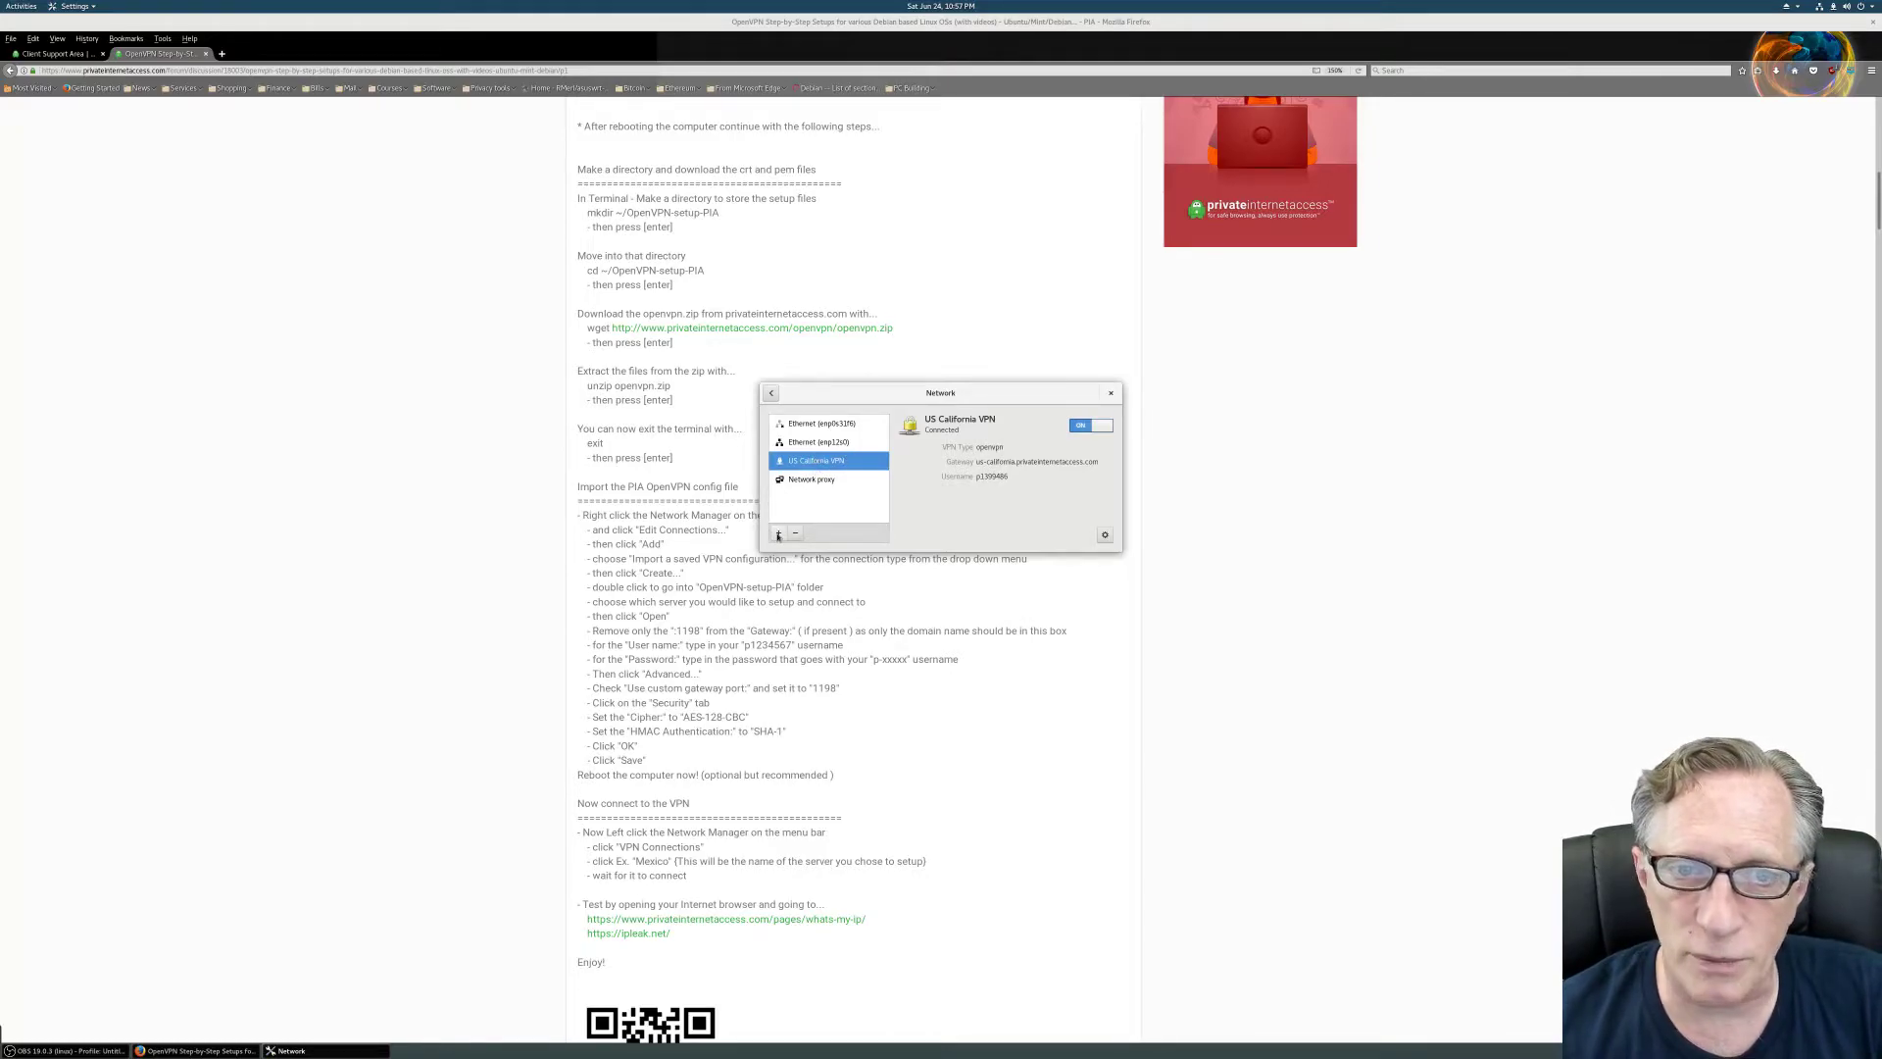
Import US Chicago.ovpn from OpenVPN-setup-PIA and delete the port from its gateway
click(929, 453)
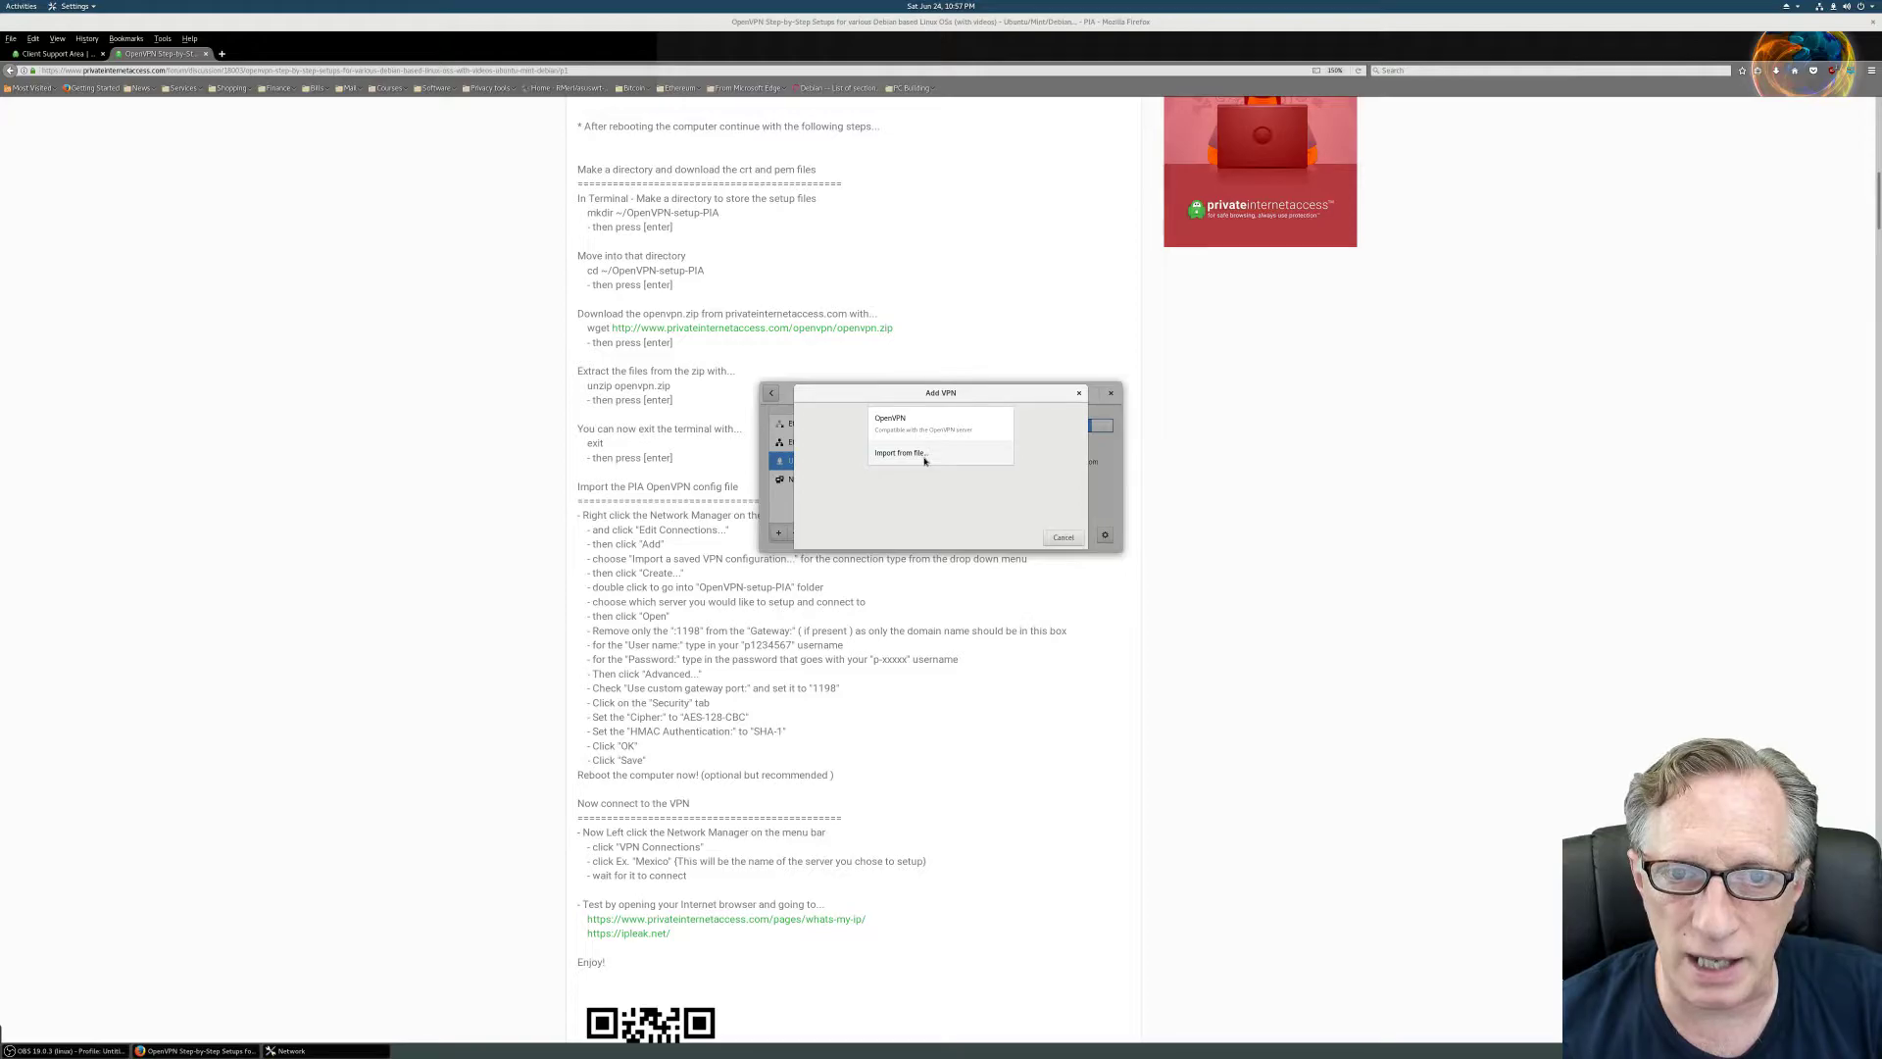
double_click(803, 363)
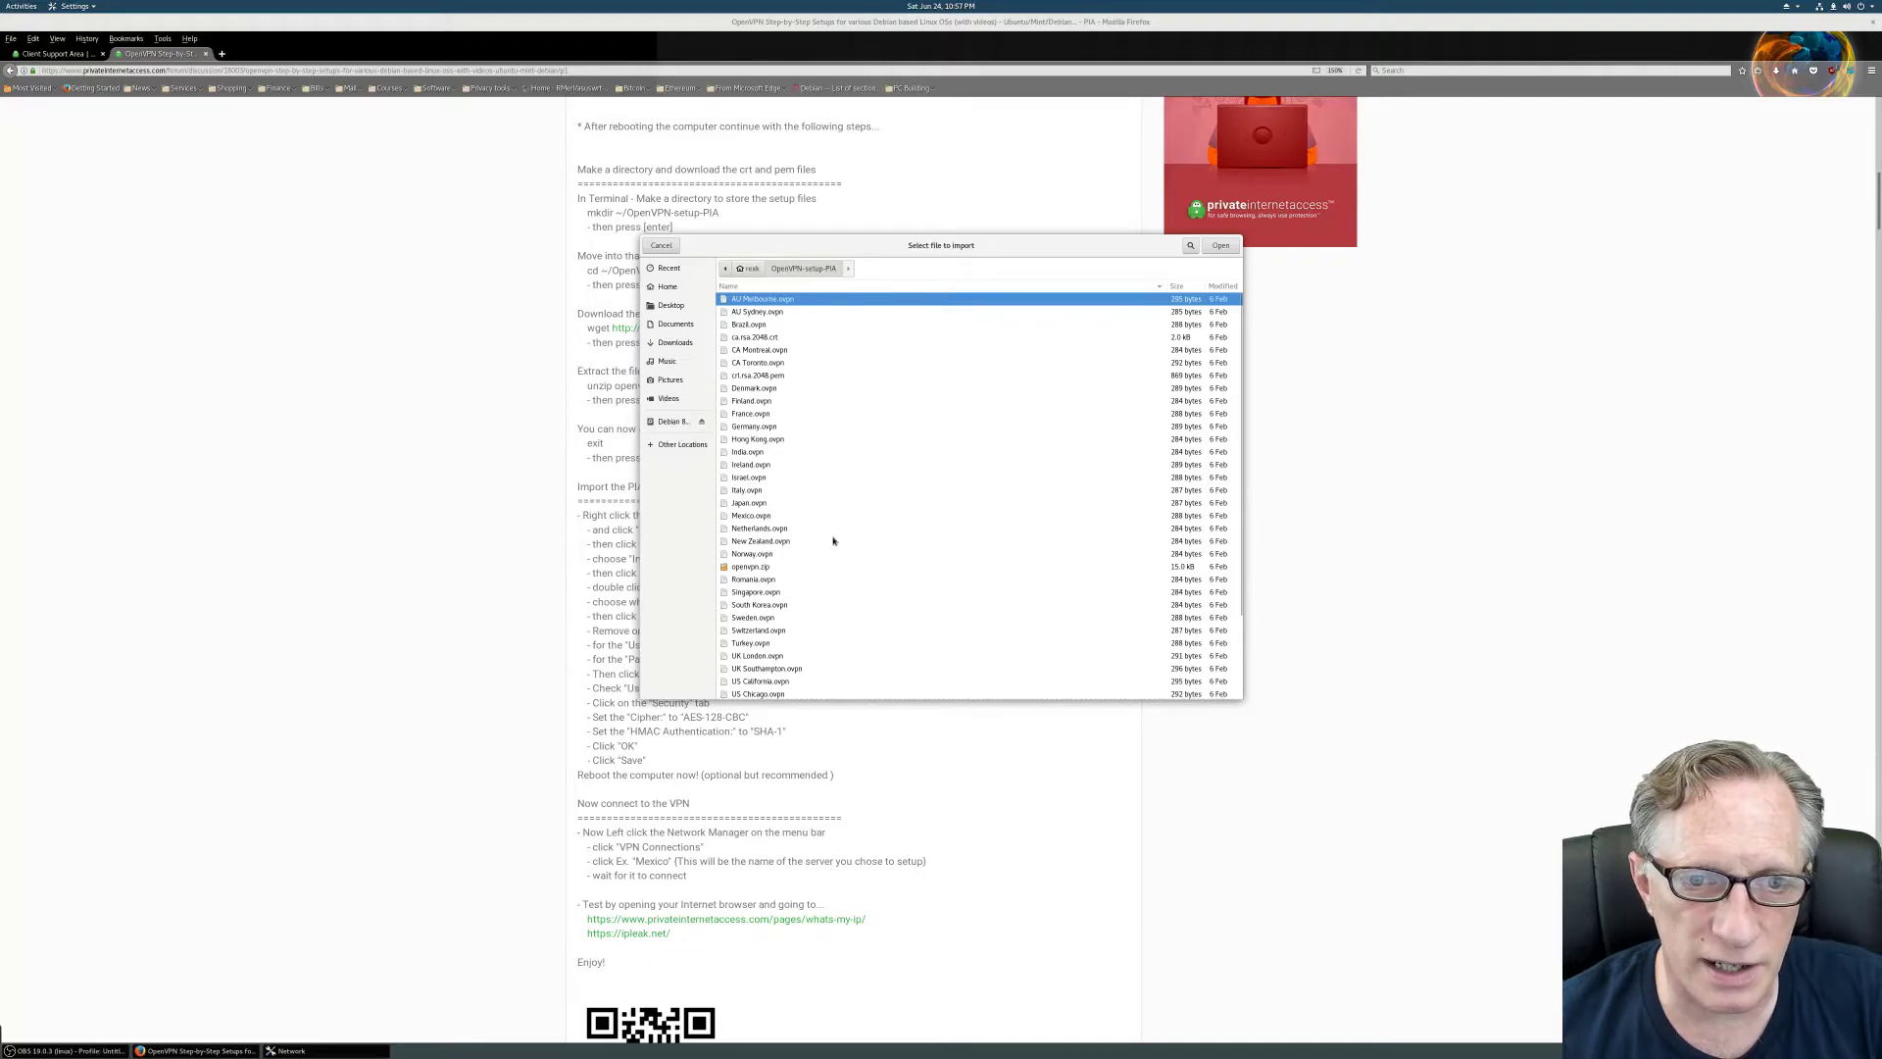
scroll(843, 539, down, 3)
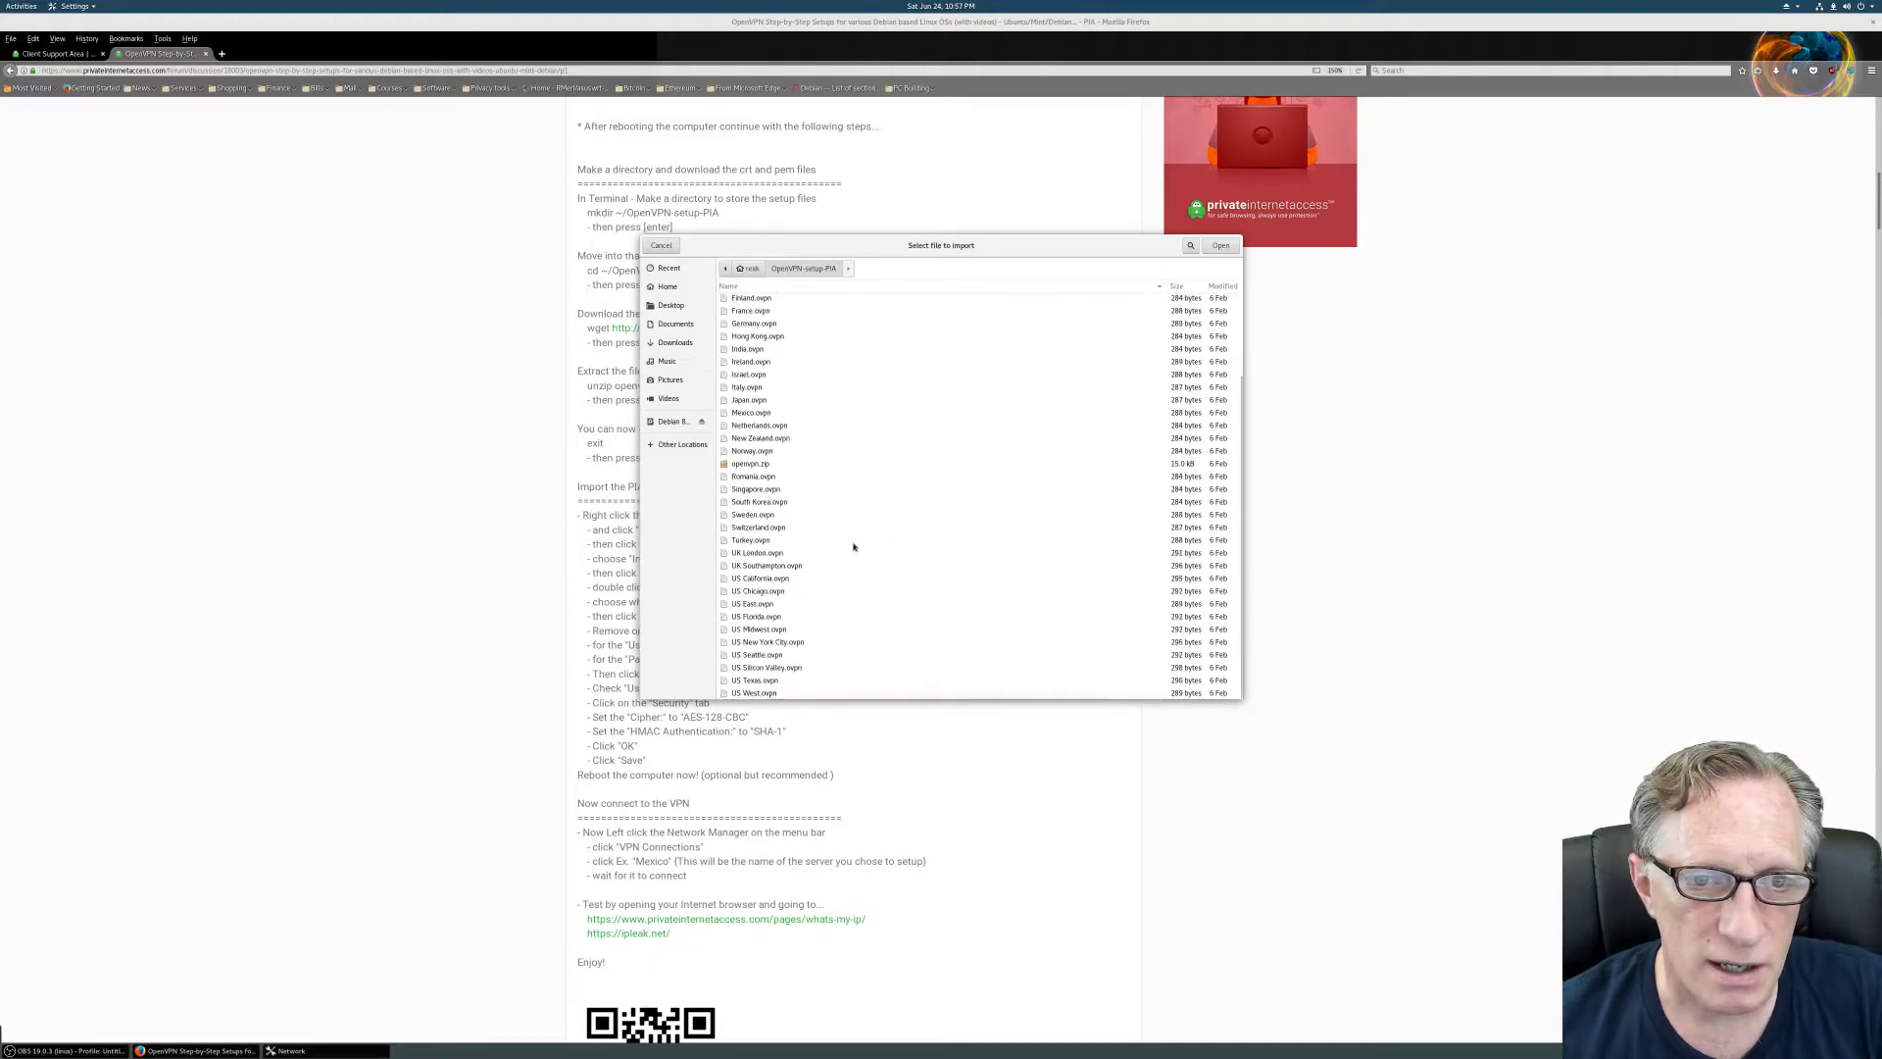
click(764, 592)
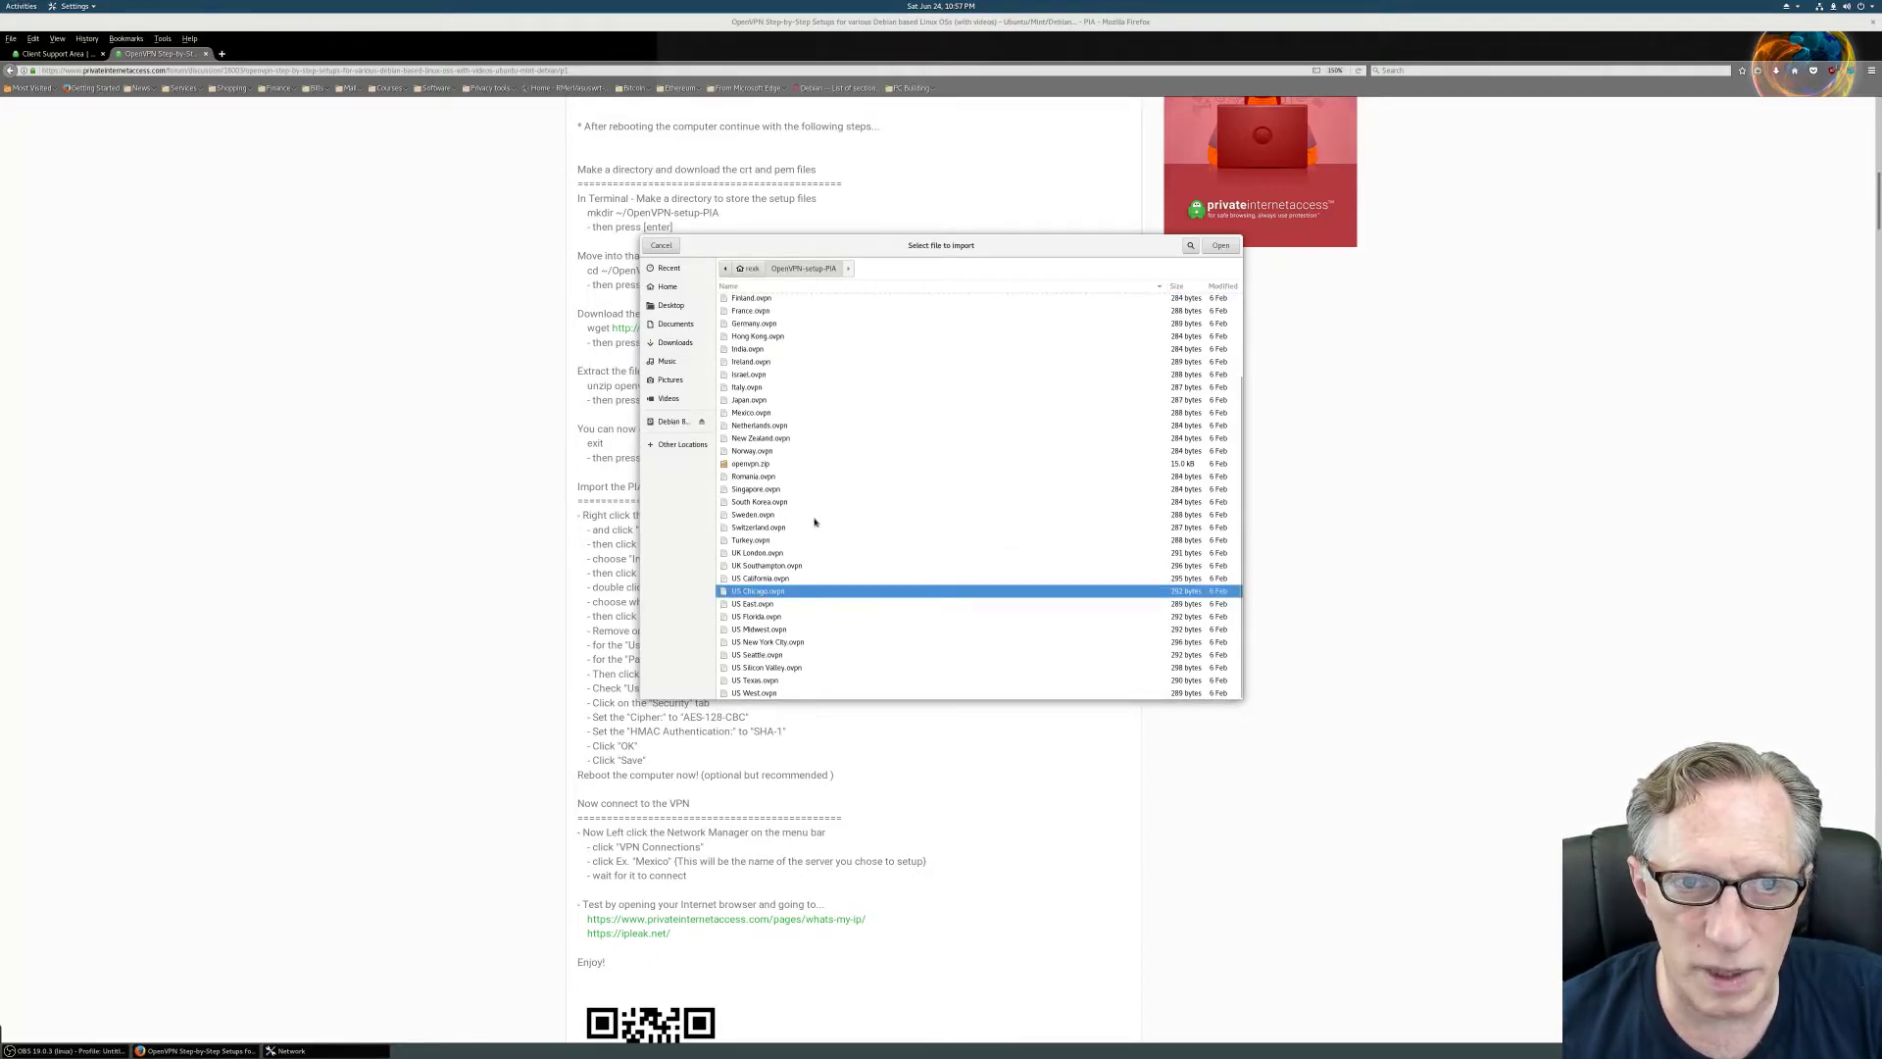
click(1220, 246)
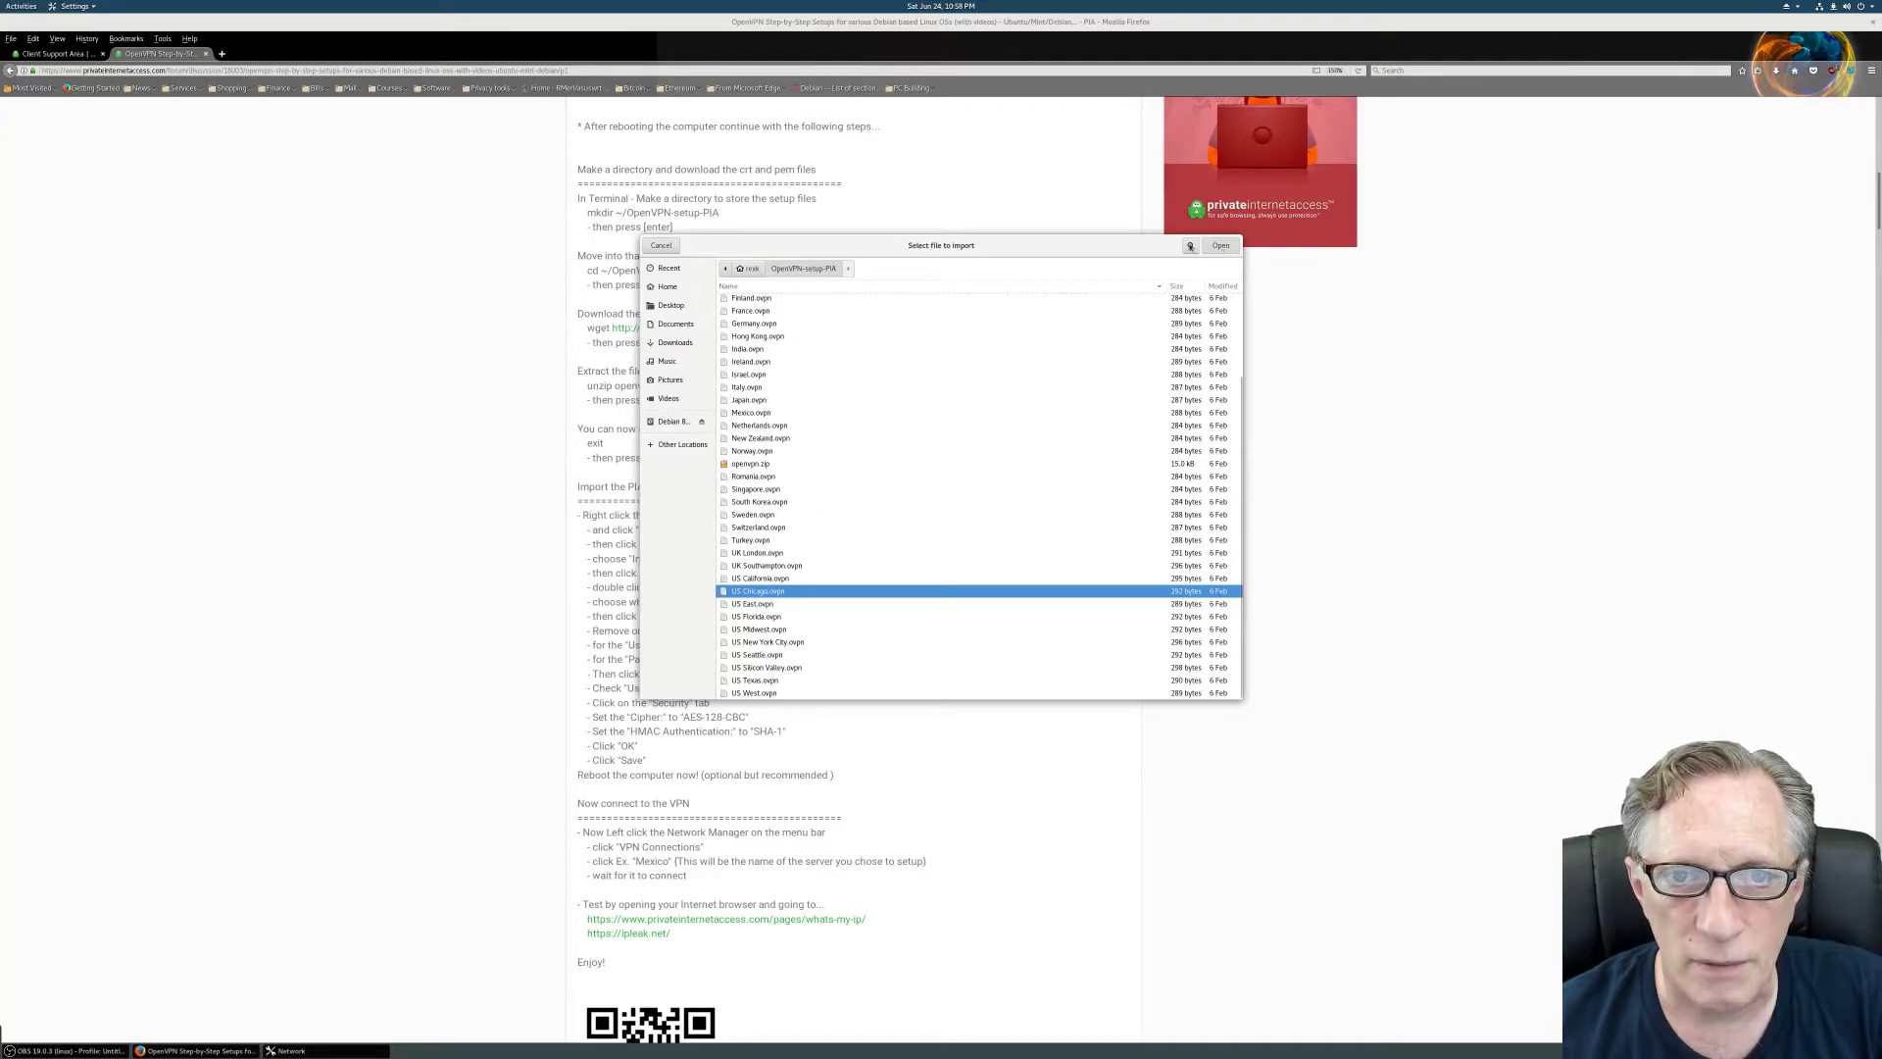
click(1046, 400)
key(BackSpace)
key(BackSpace)
key(BackSpace)
key(BackSpace)
key(BackSpace)
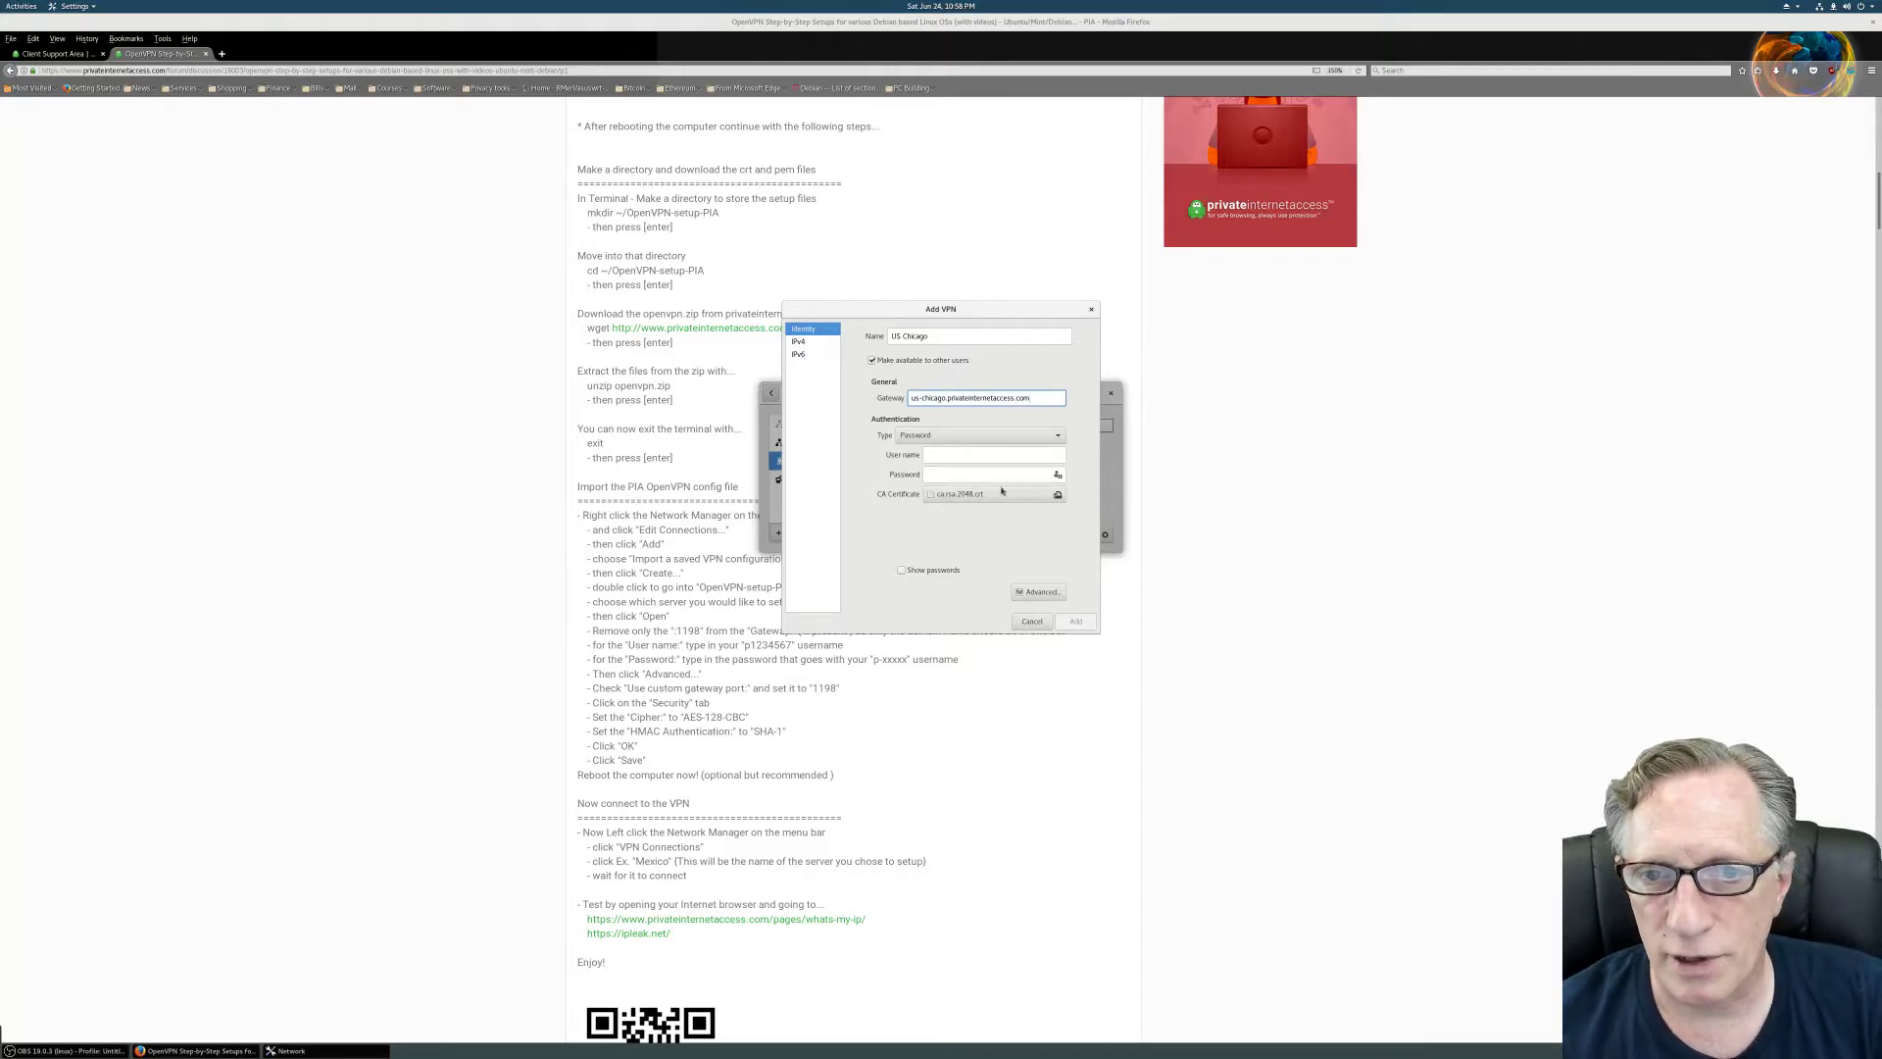
Give the US Chicago VPN a custom gateway port of 1198 in the advanced options
click(1039, 591)
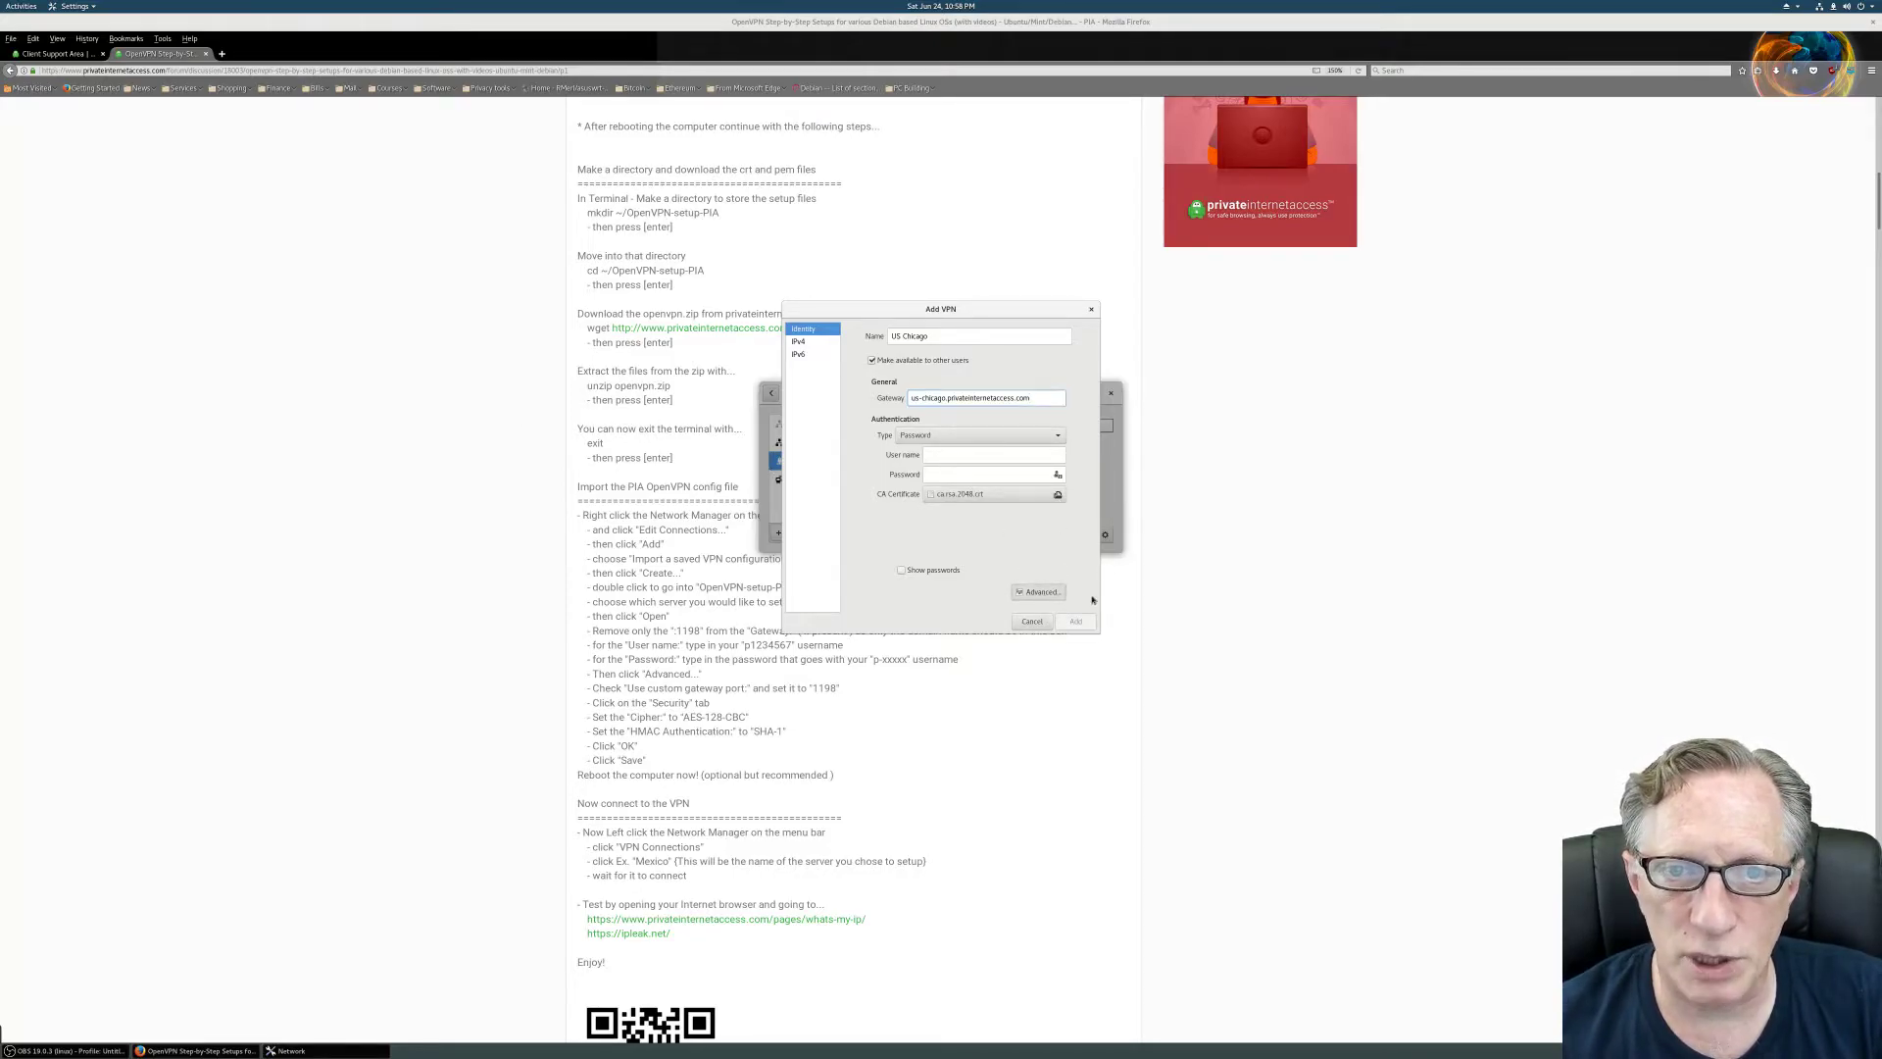
click(777, 363)
click(923, 363)
click(922, 364)
click(922, 363)
click(923, 364)
click(1096, 611)
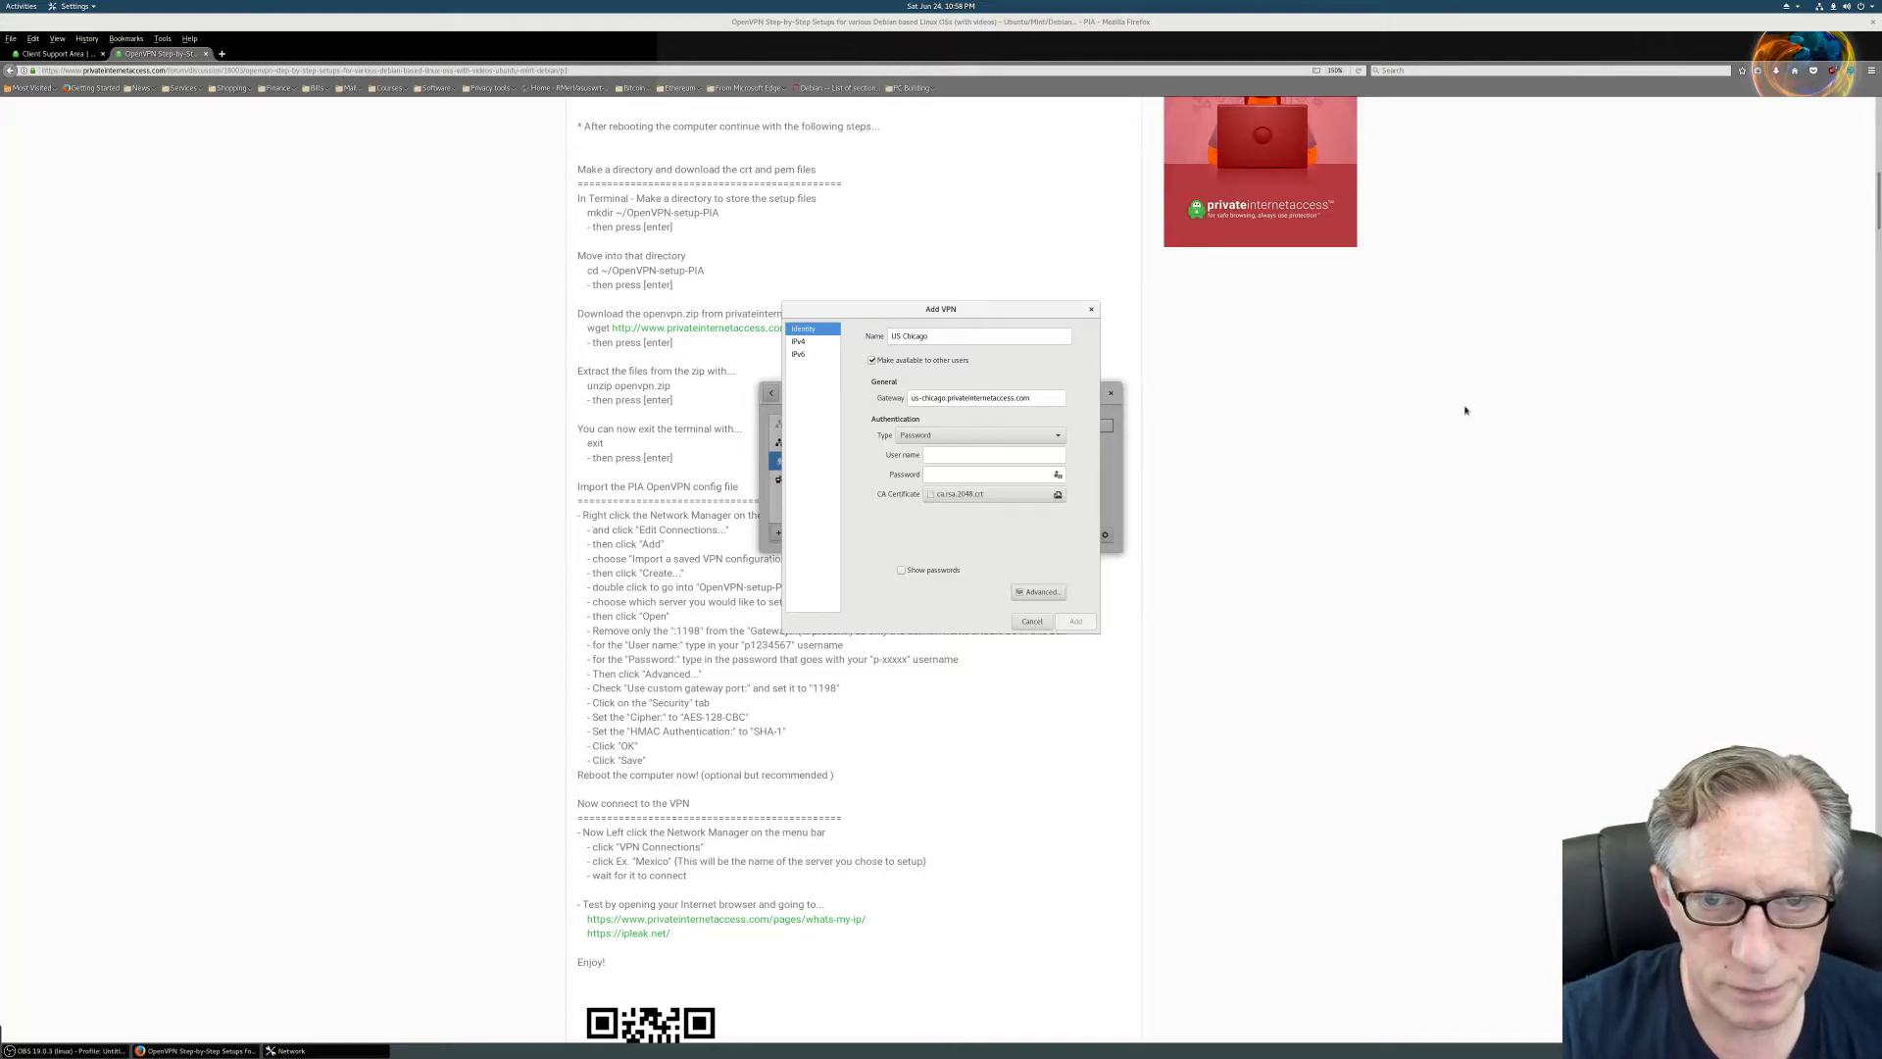
click(990, 453)
Enter the account user name and password, save the US Chicago VPN, and close Settings
text(p1399486)
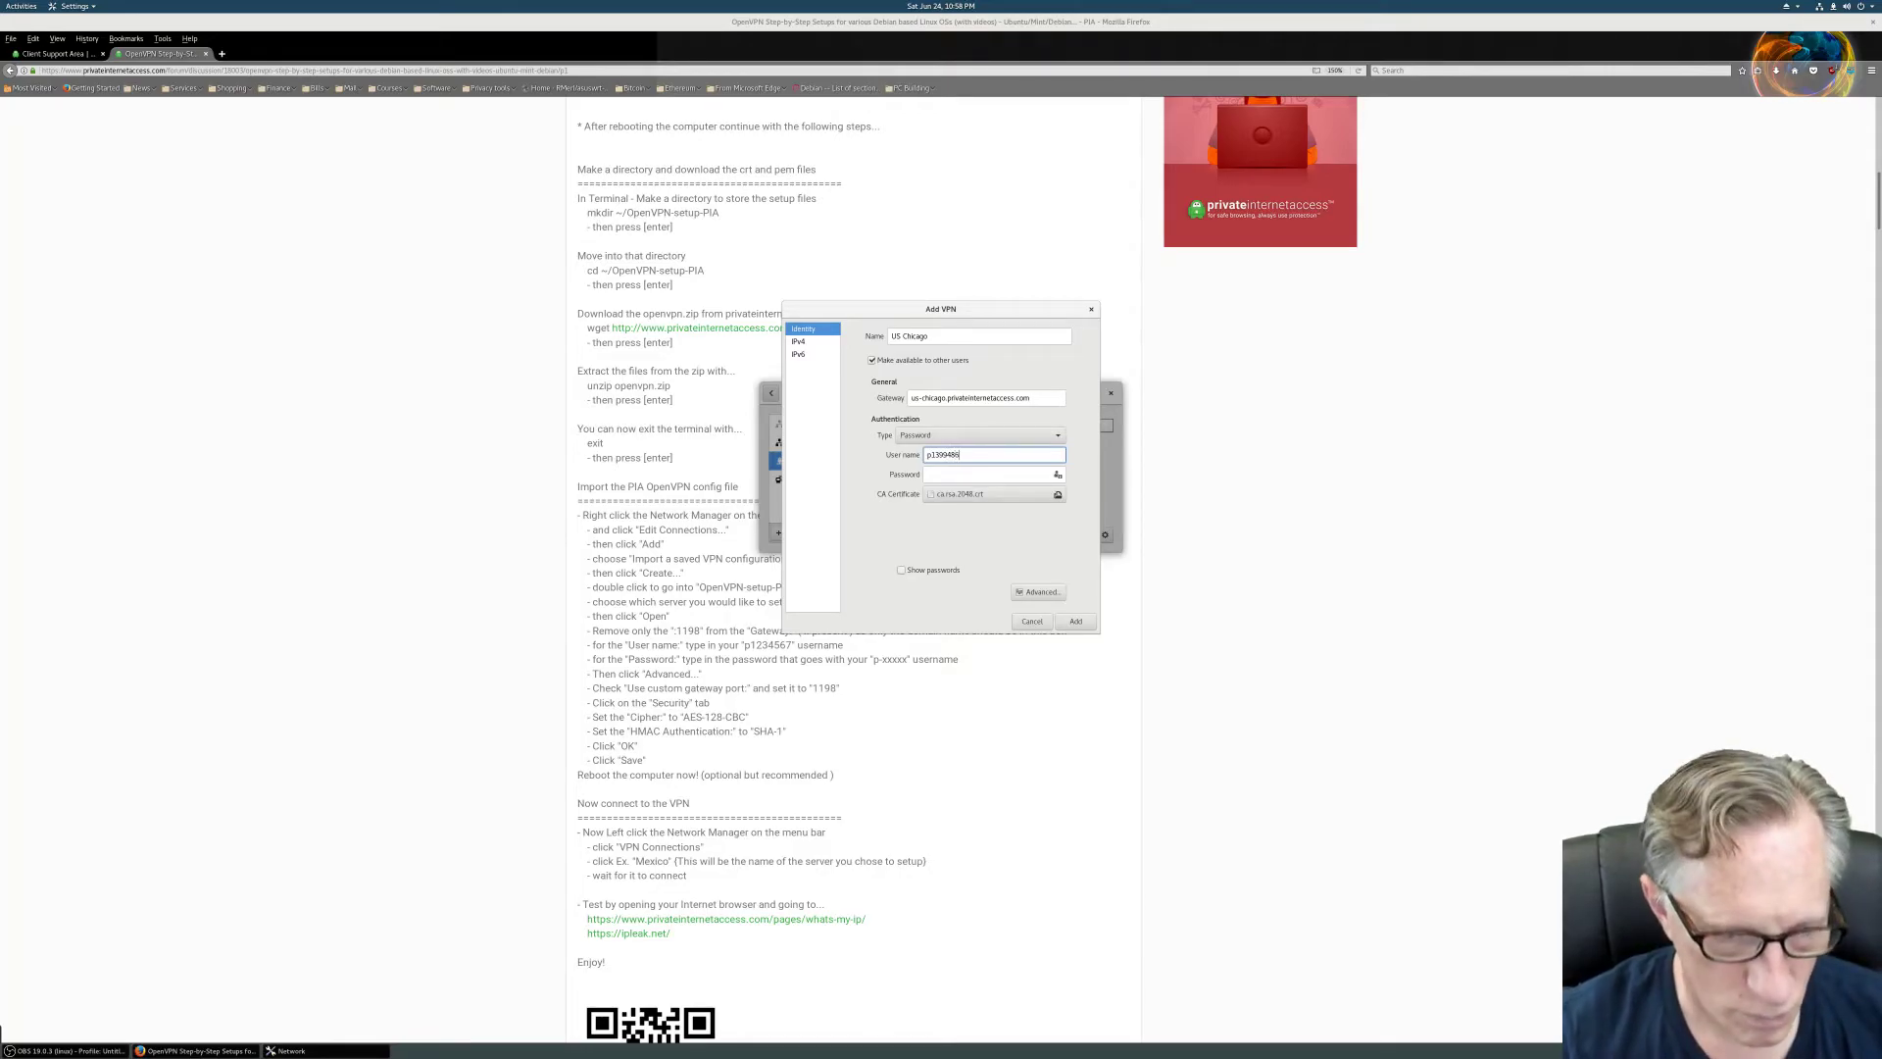
key(Tab)
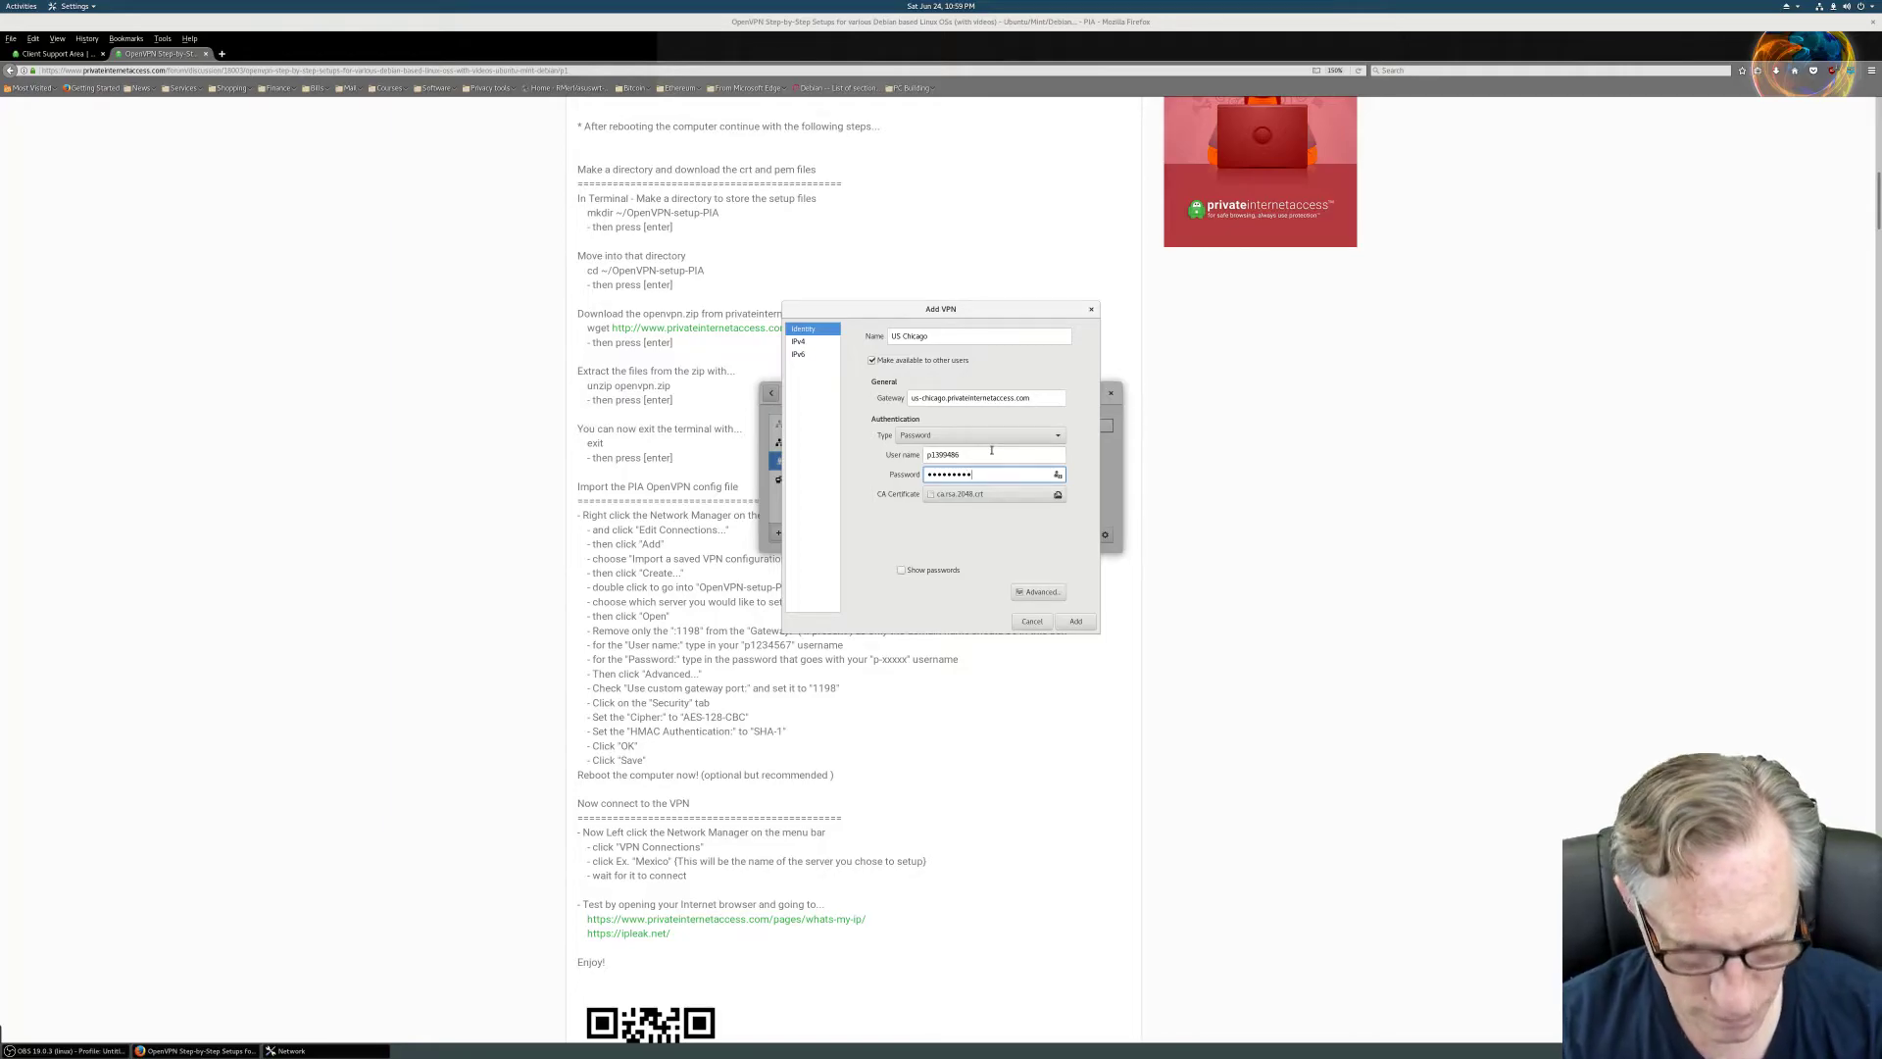
click(1074, 621)
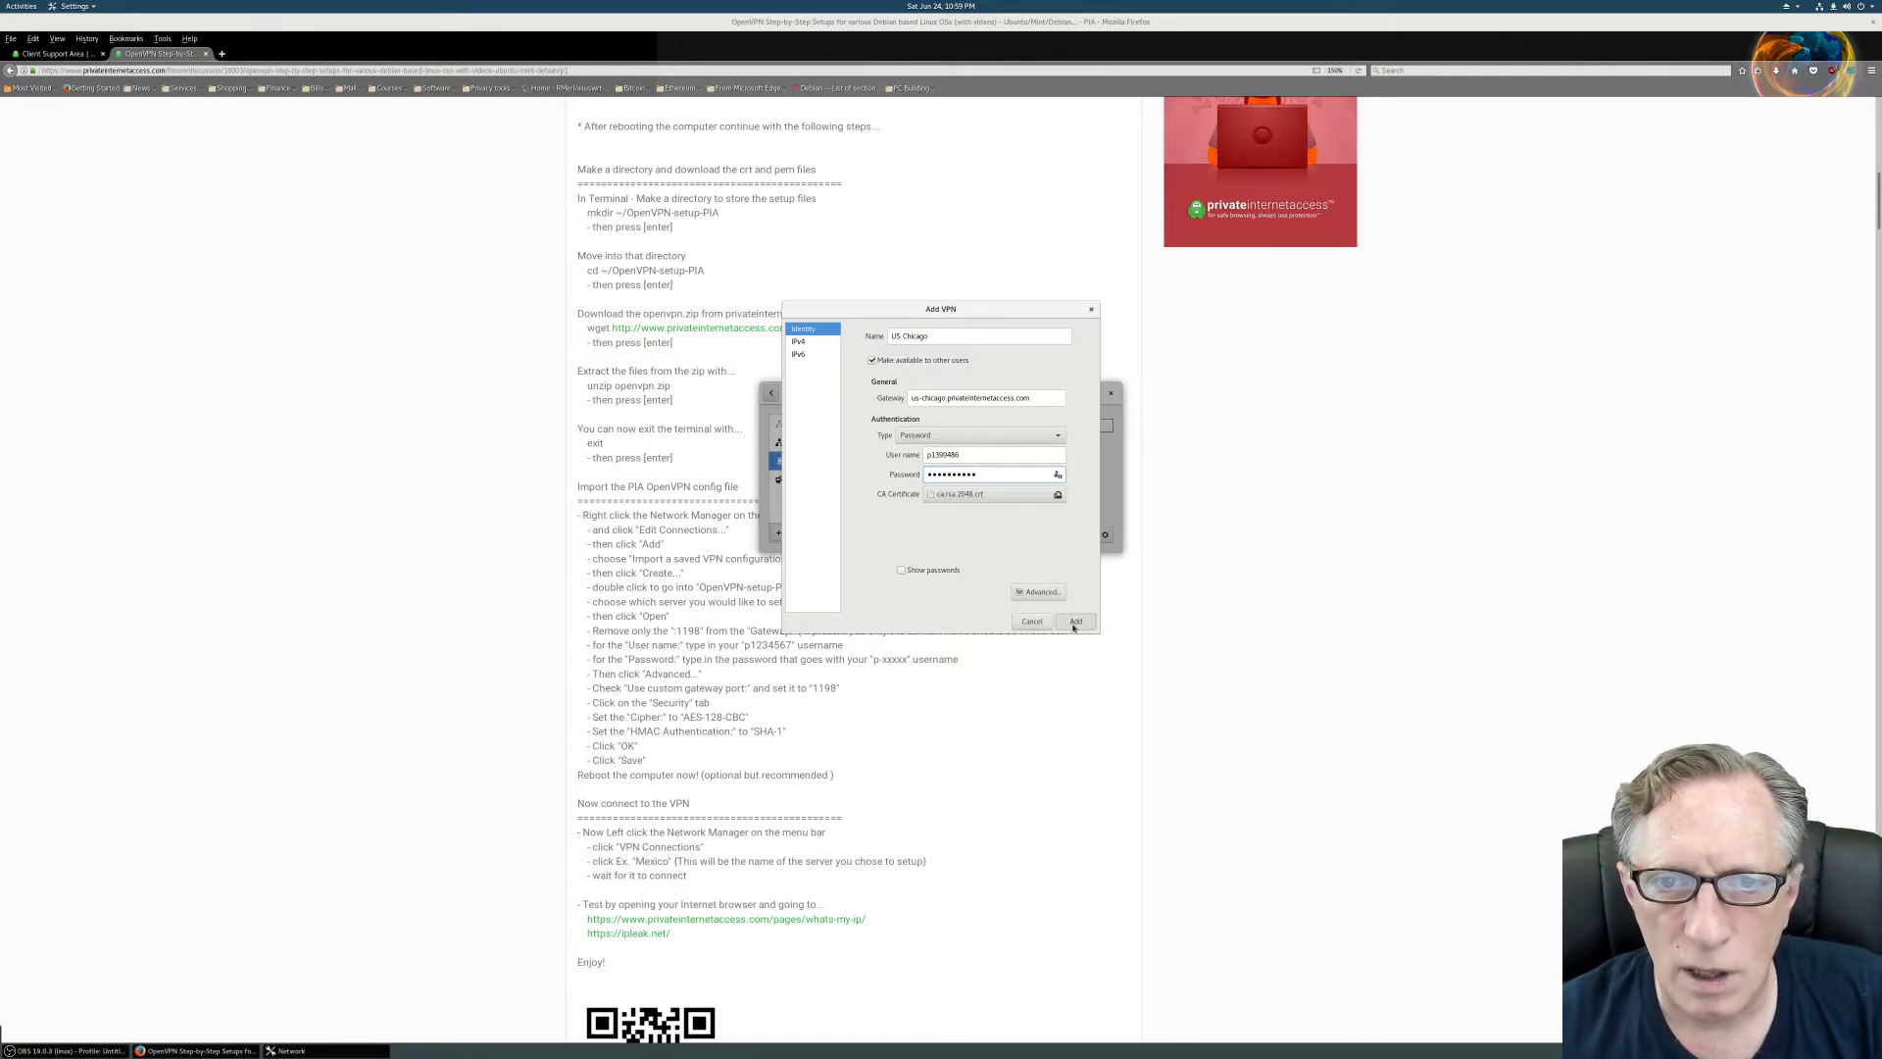
click(1111, 393)
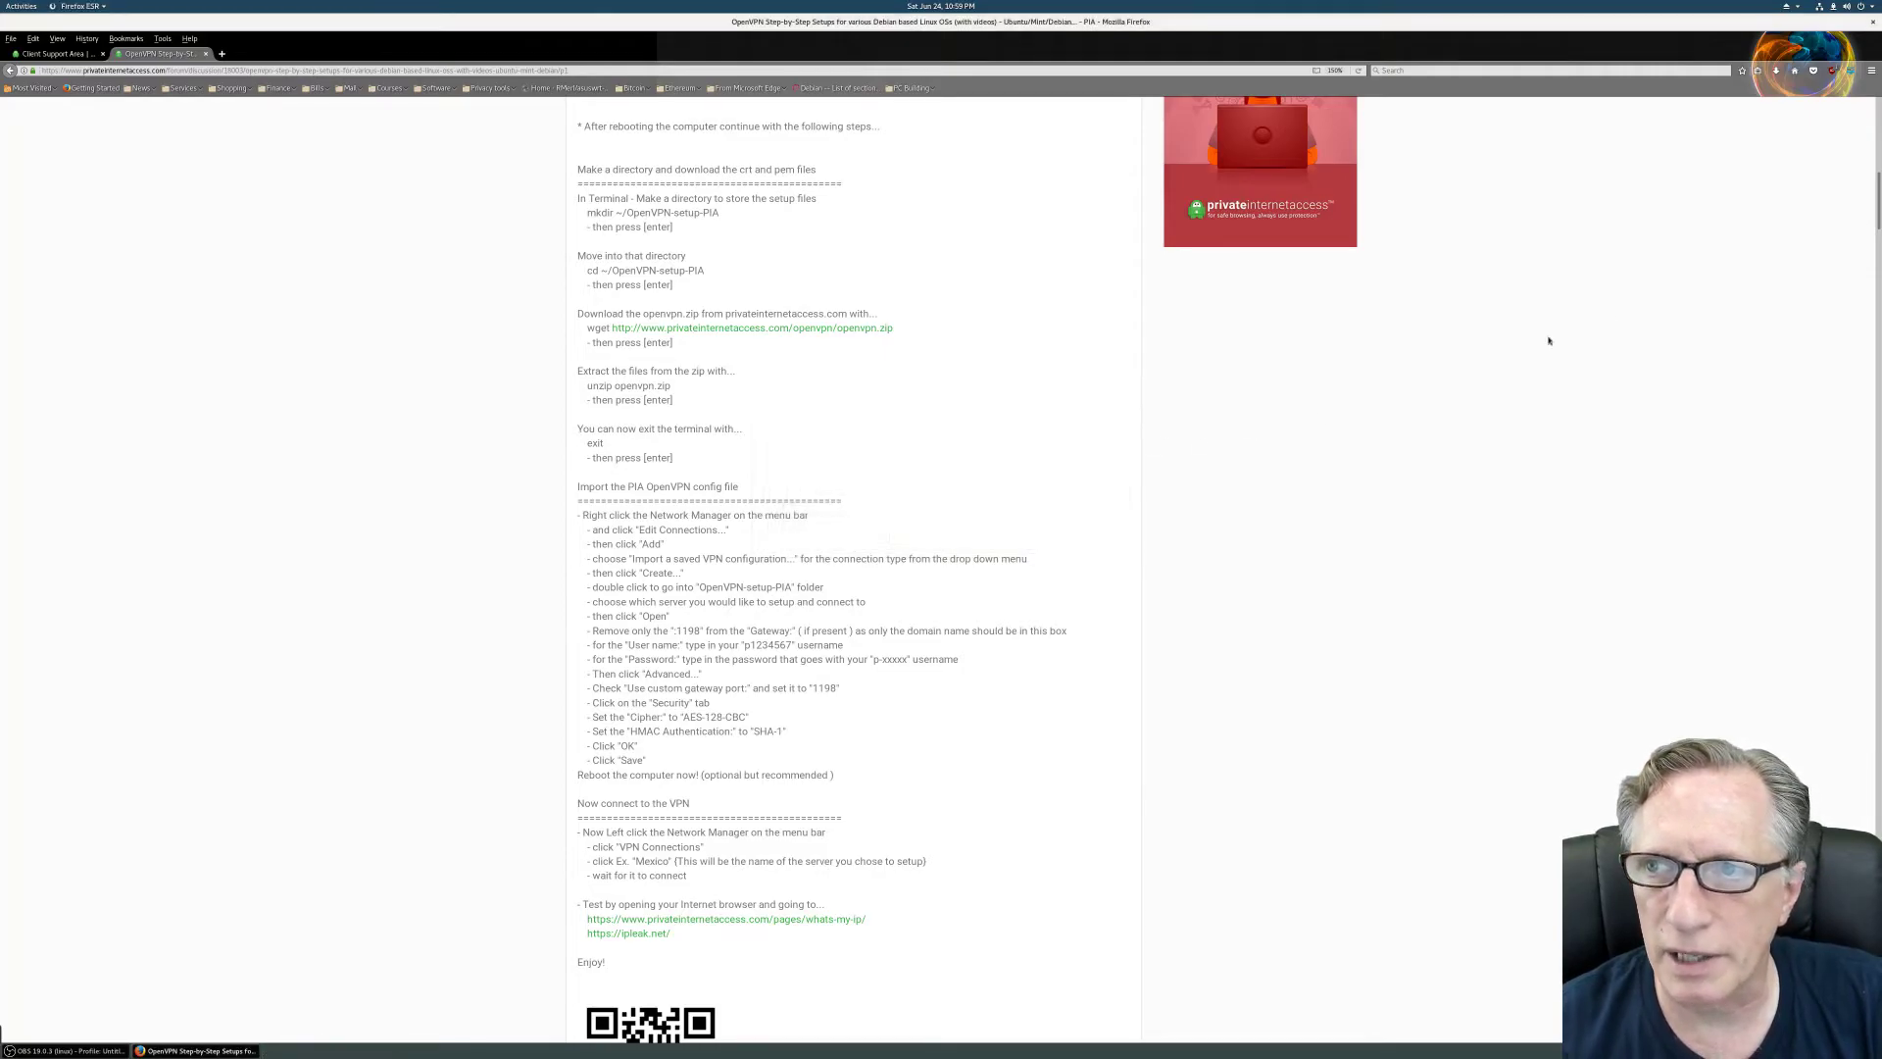
Disconnect the US California VPN from the GNOME status menu's VPN list
click(1838, 5)
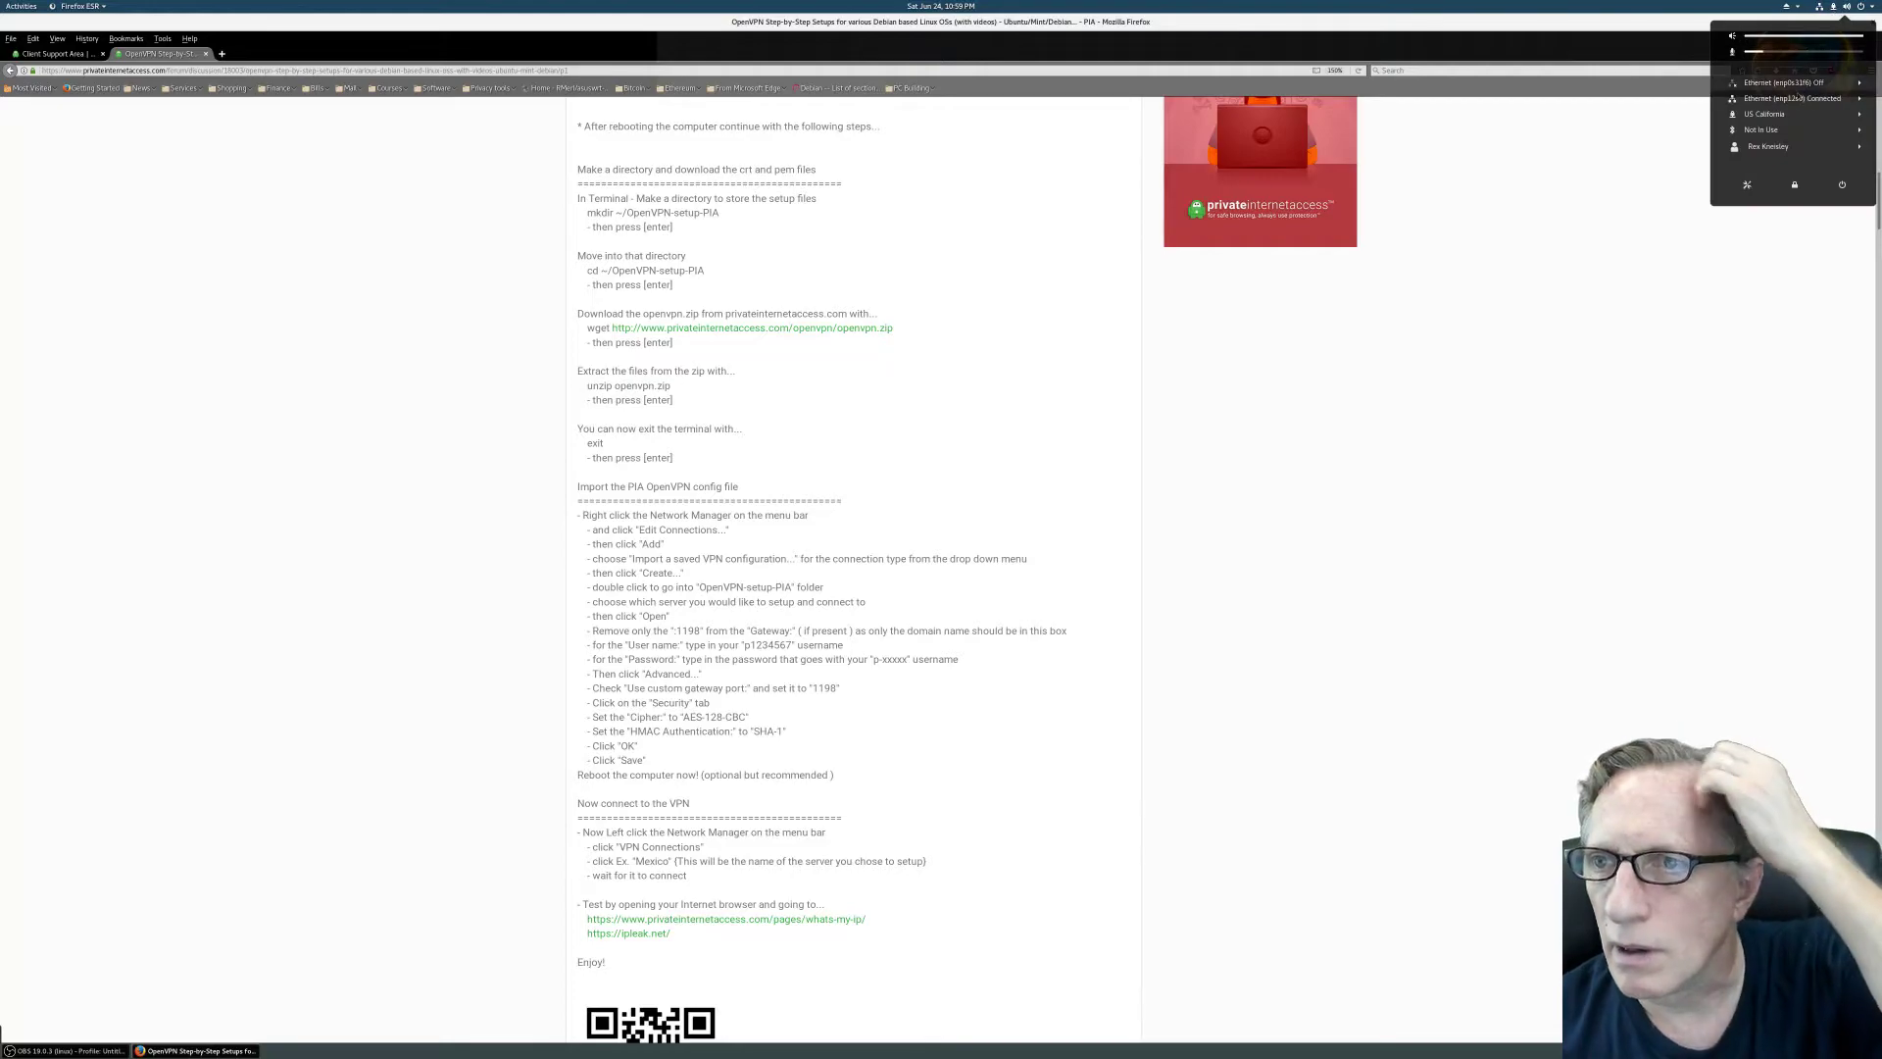
click(1777, 119)
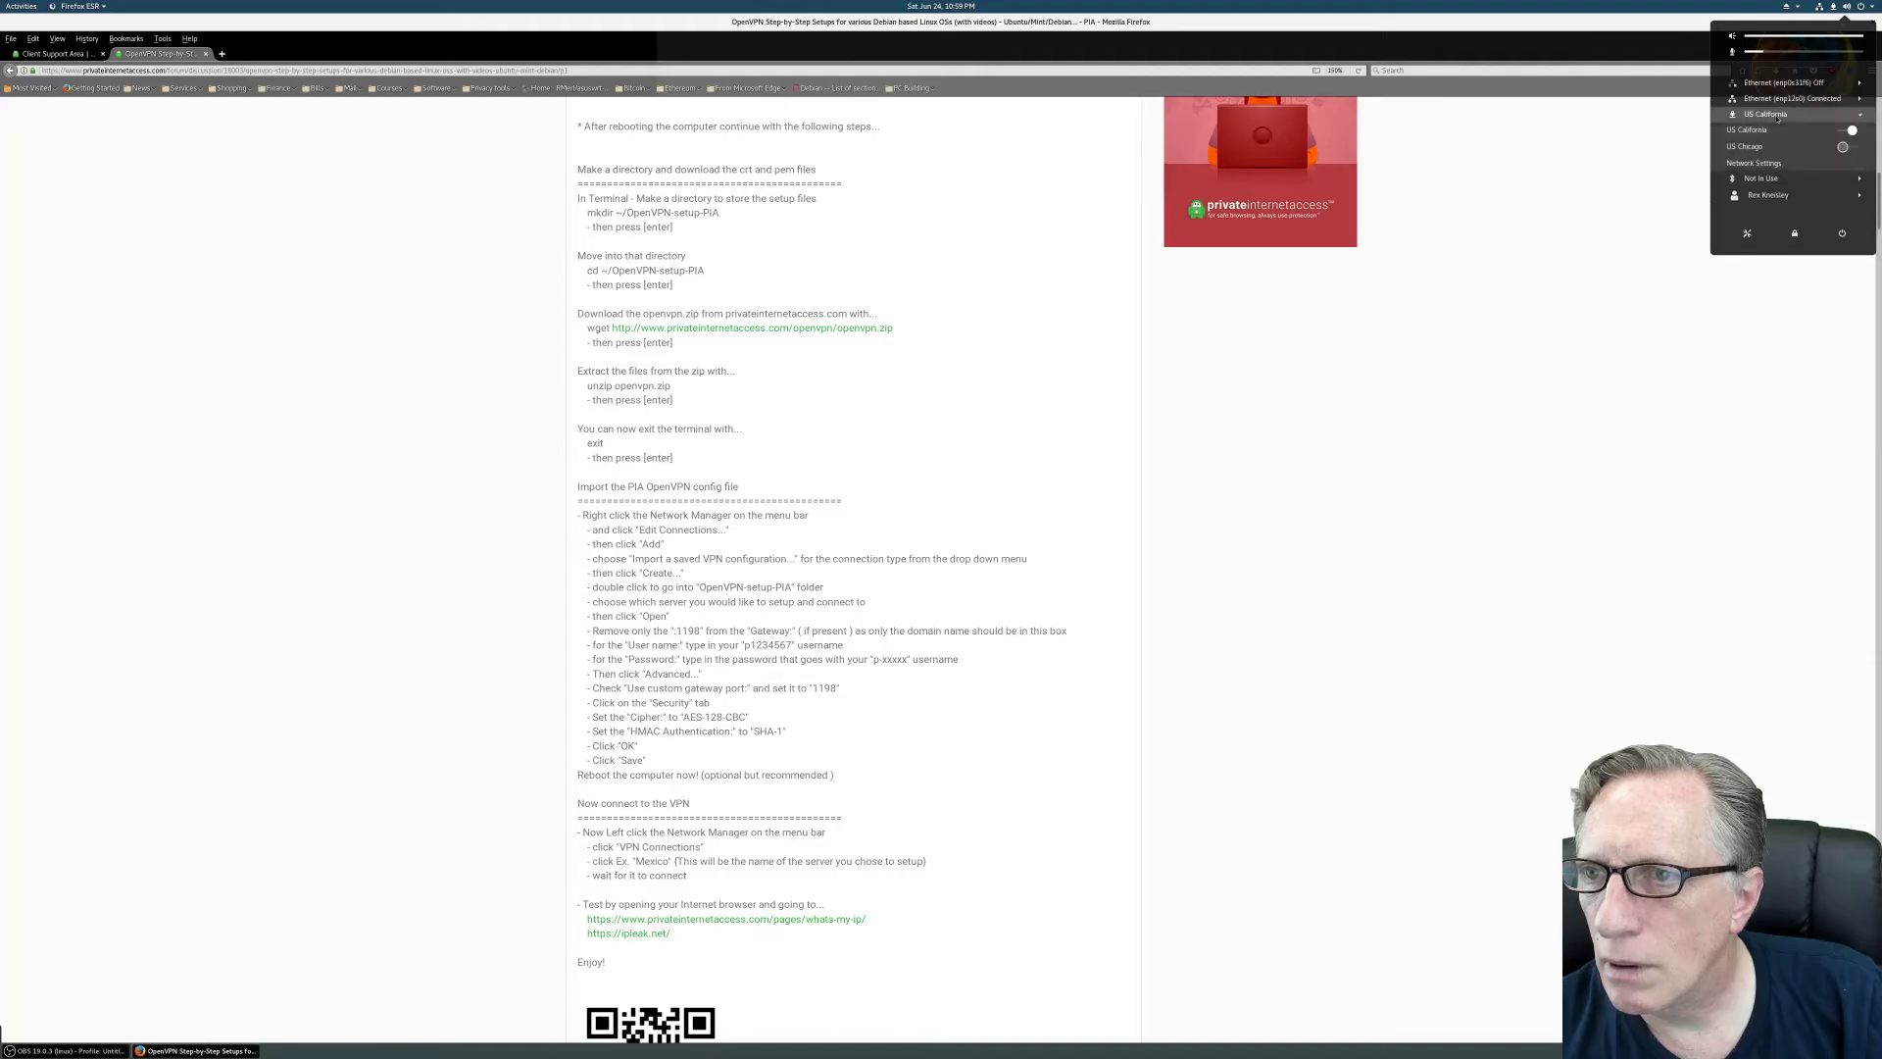
click(1853, 131)
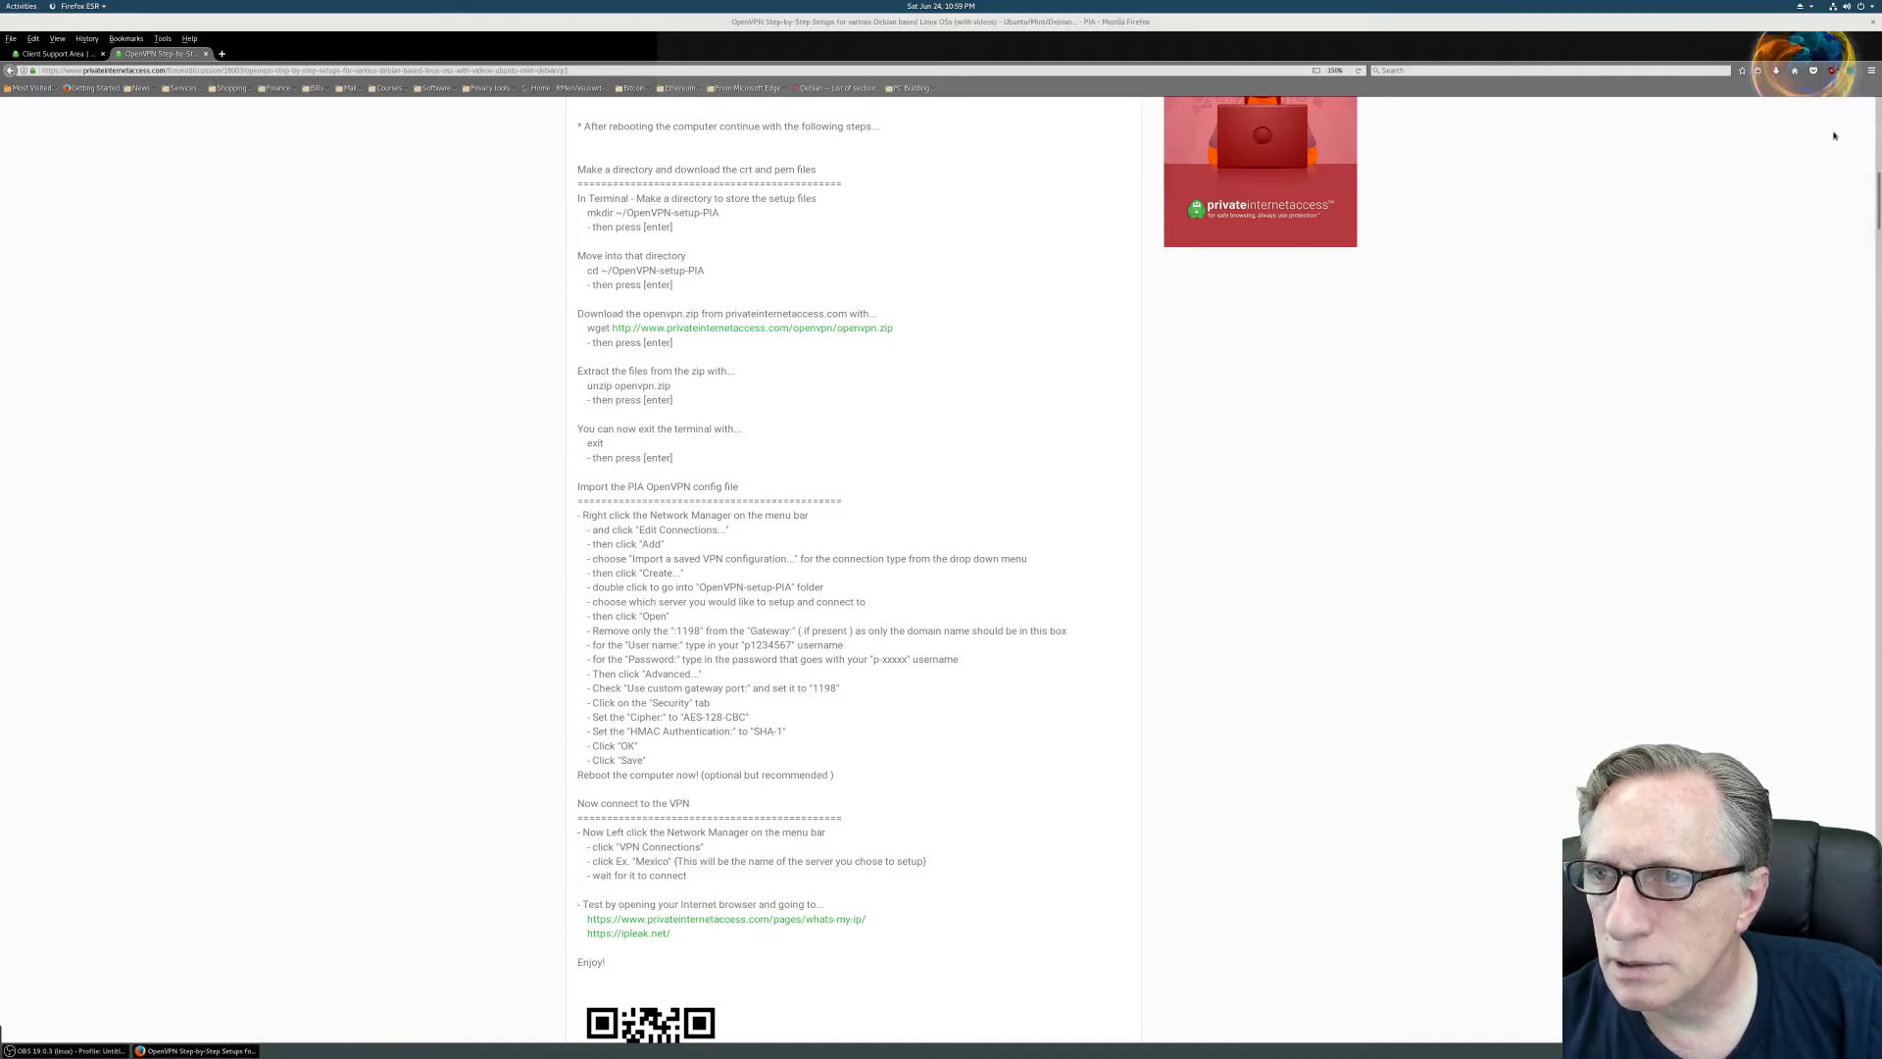
Reconnect the US California VPN from the same VPN list
click(1831, 10)
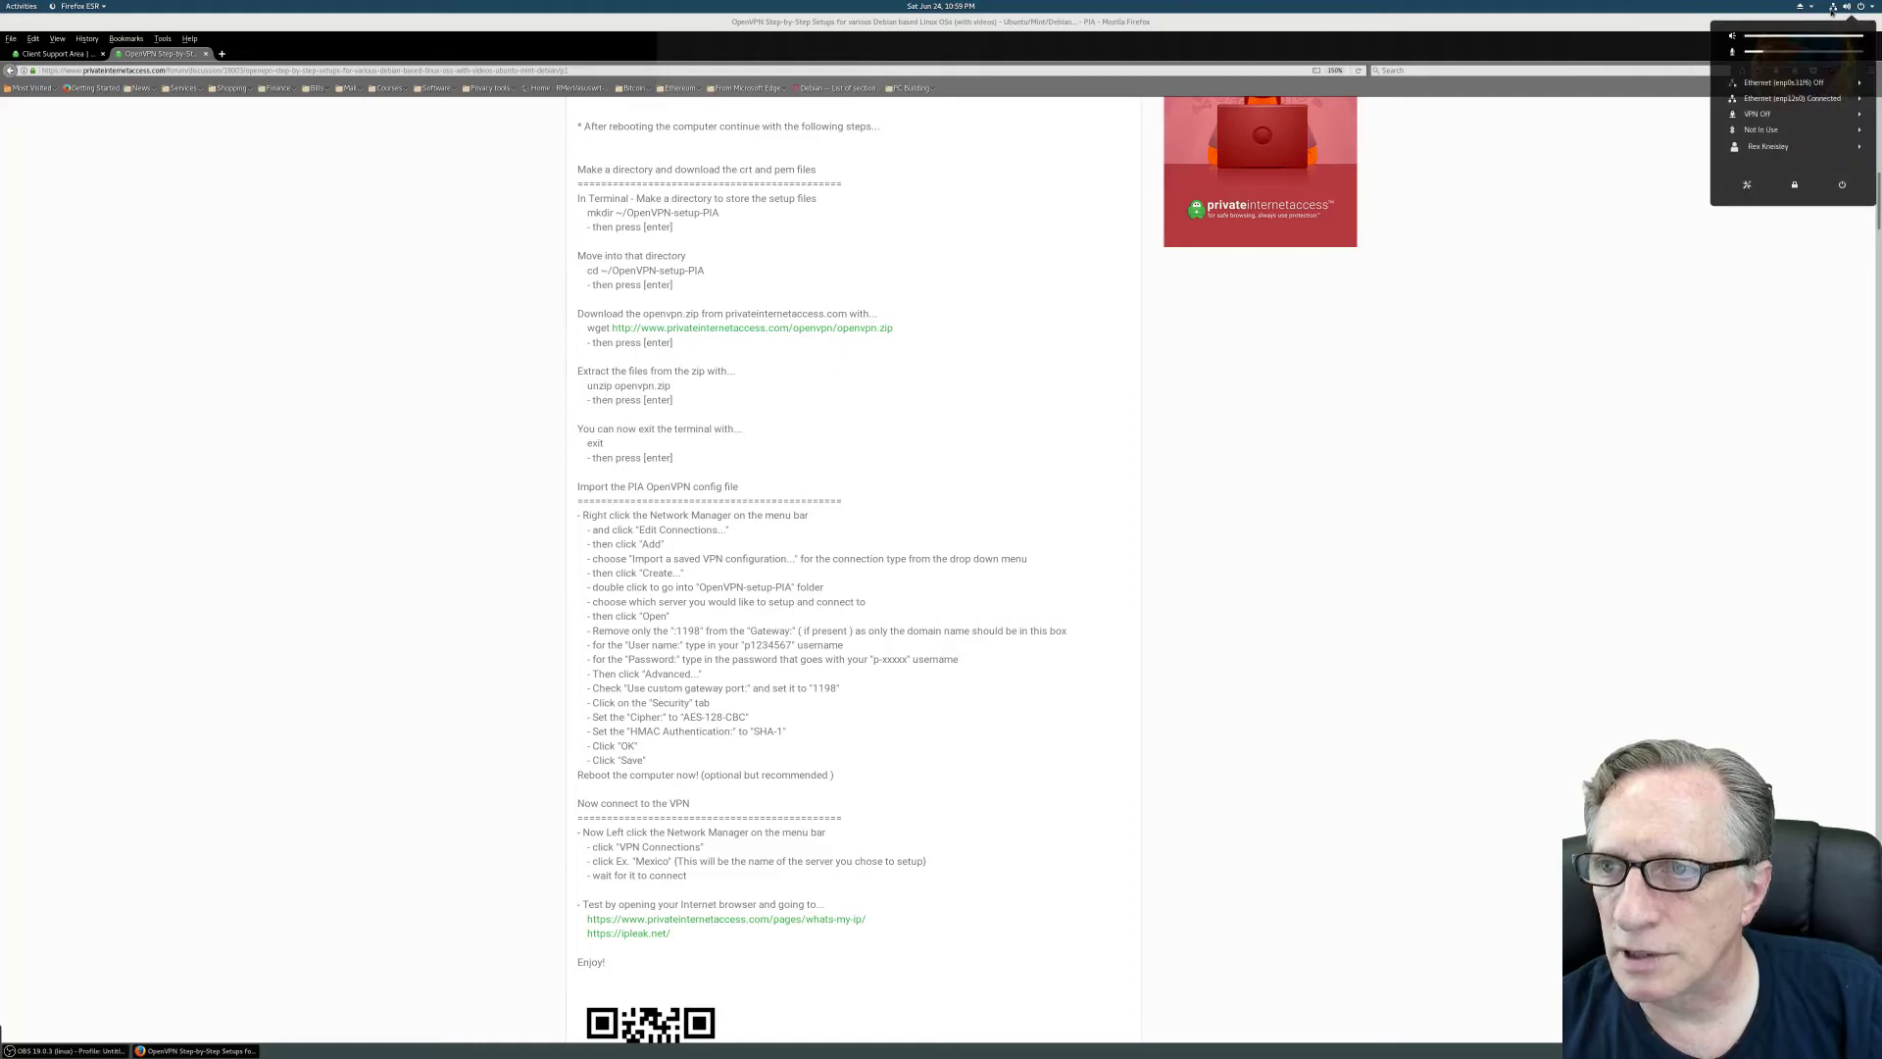
click(1770, 116)
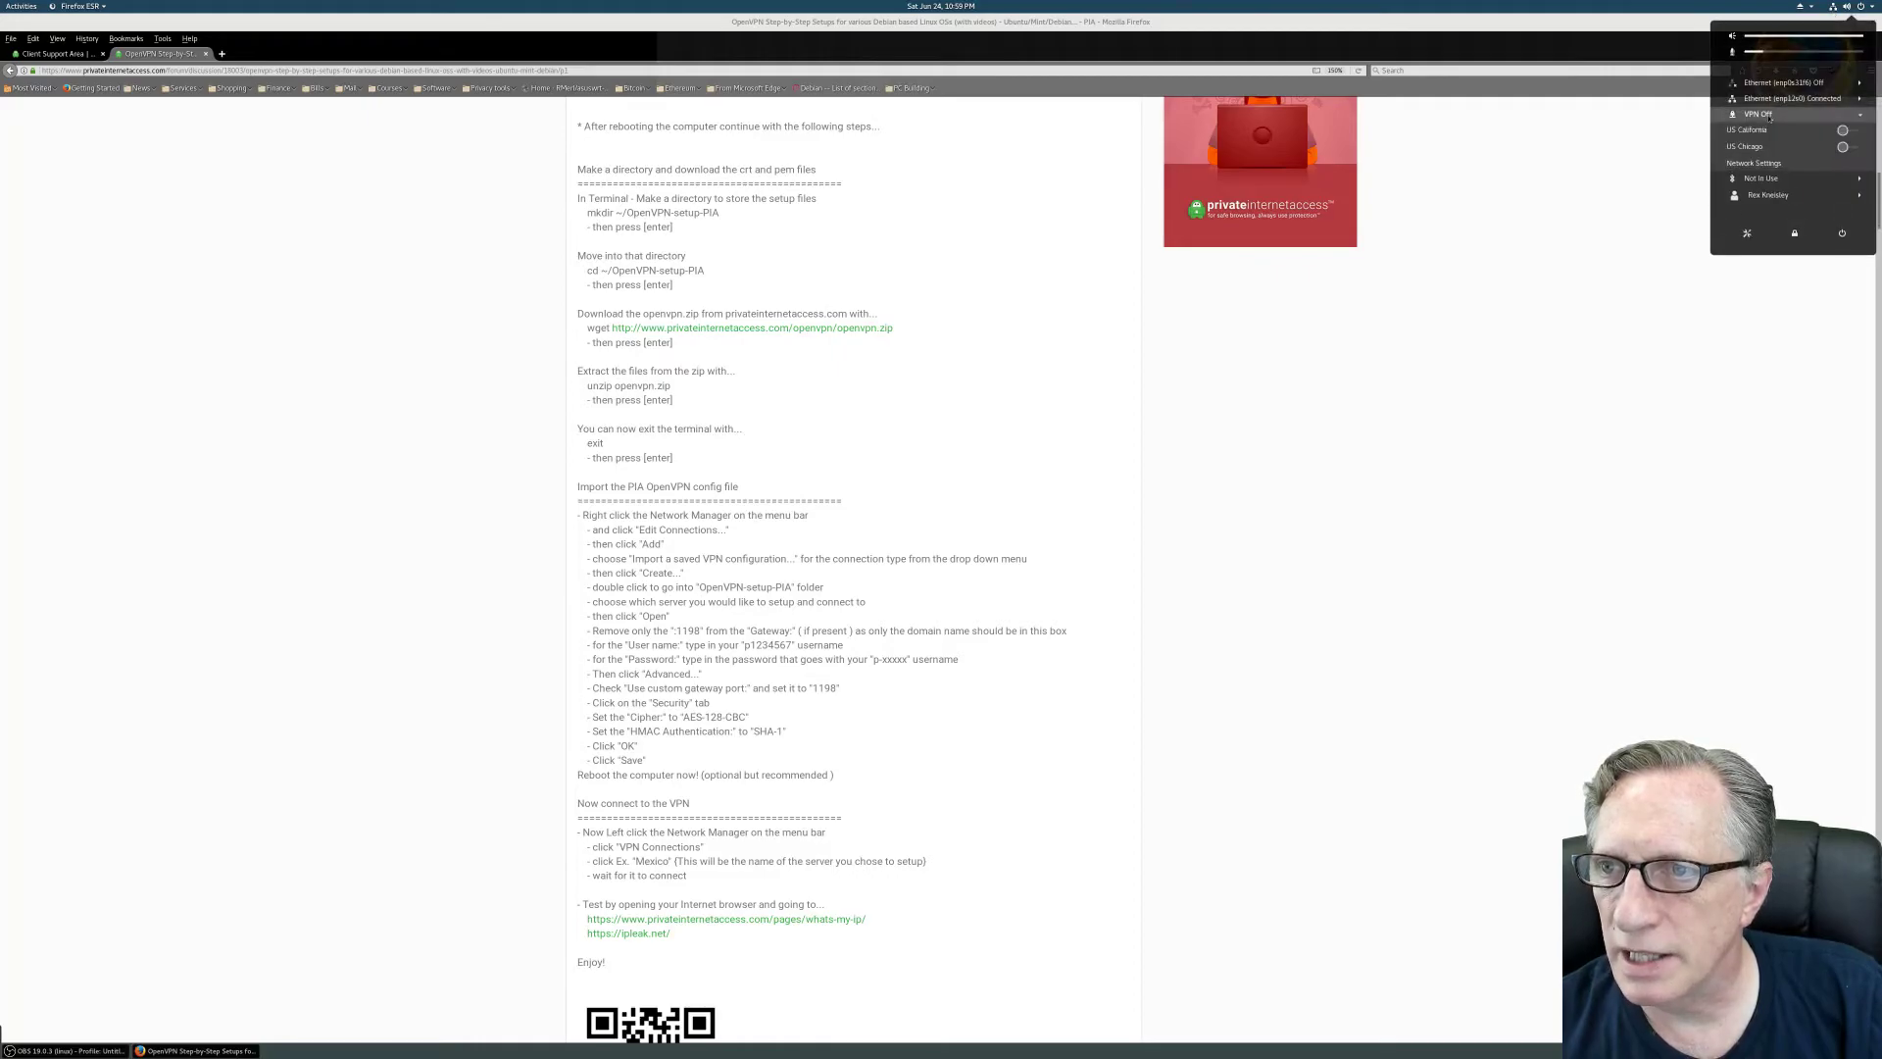
click(1844, 130)
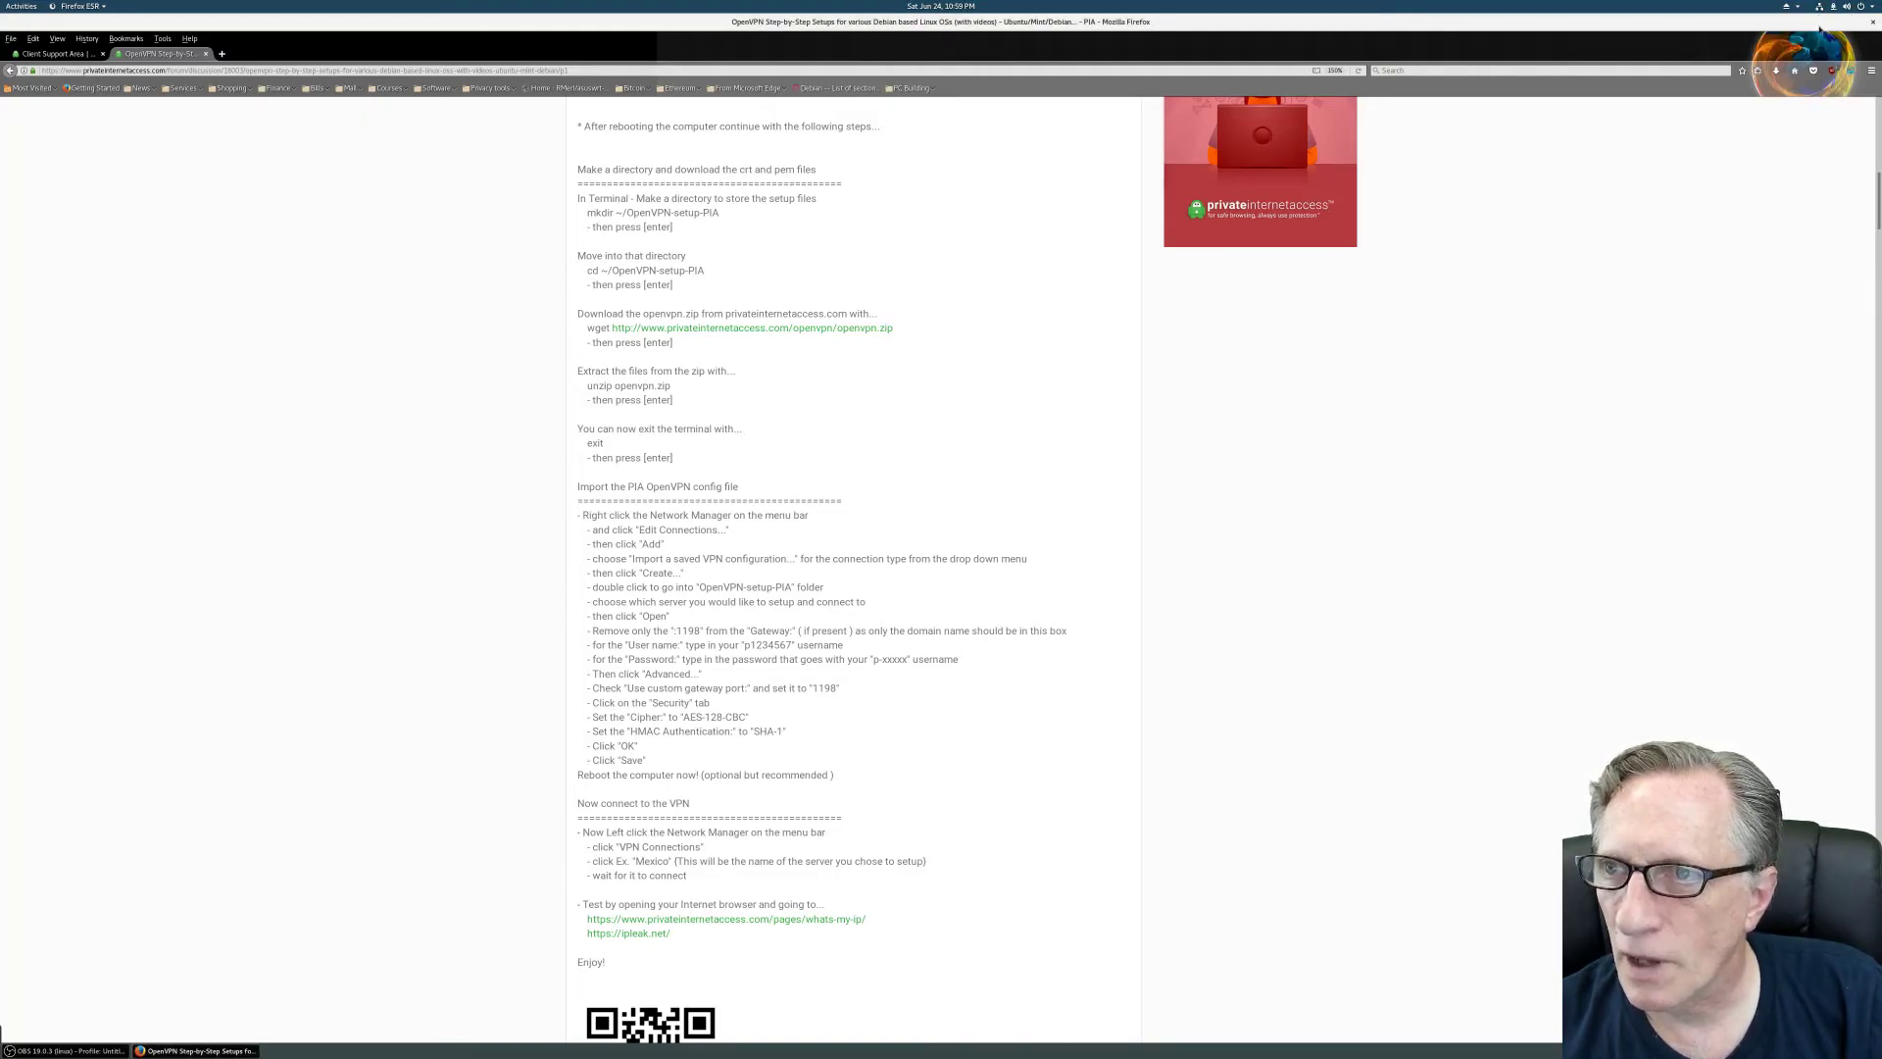